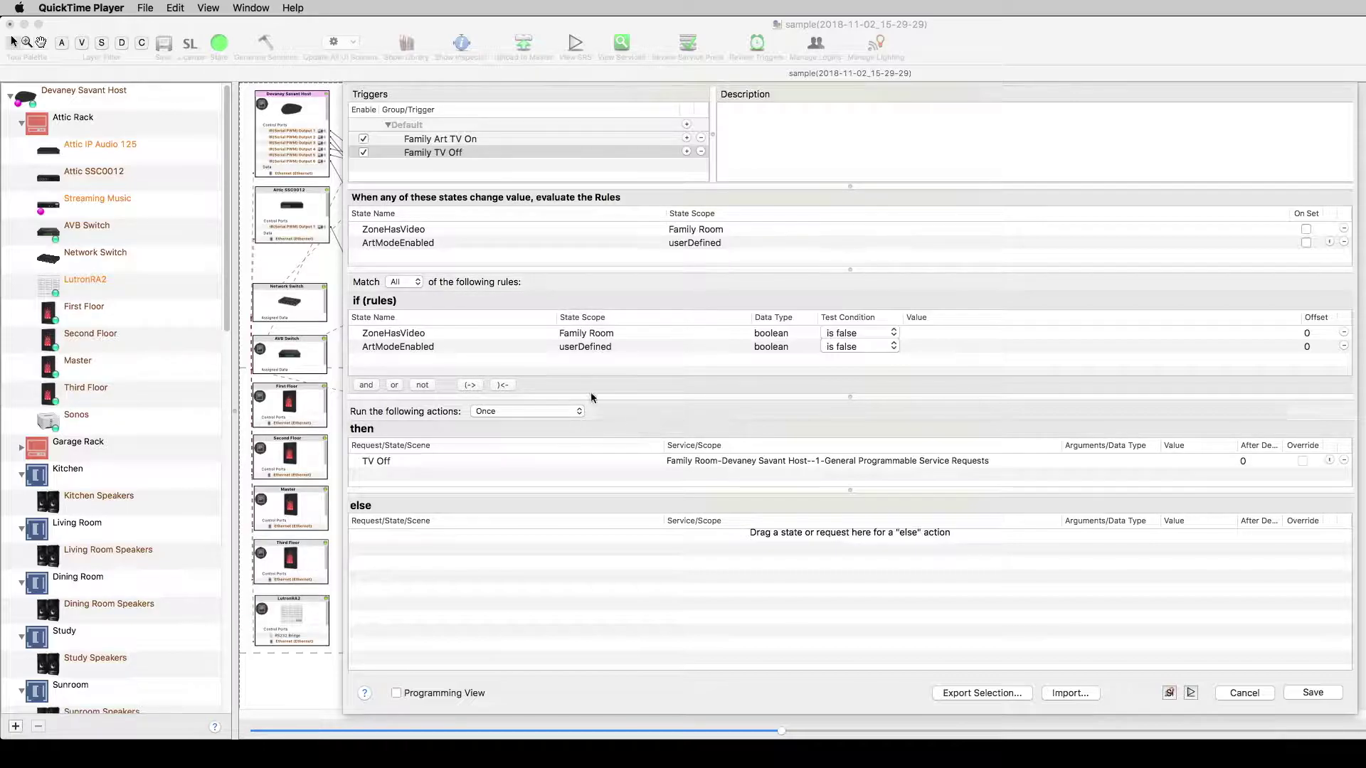
Show the Family Art TV On trigger with its ArtModeEnabled is true rule and TV Art On action
{"action": "left_click", "coordinate": [400, 245]}
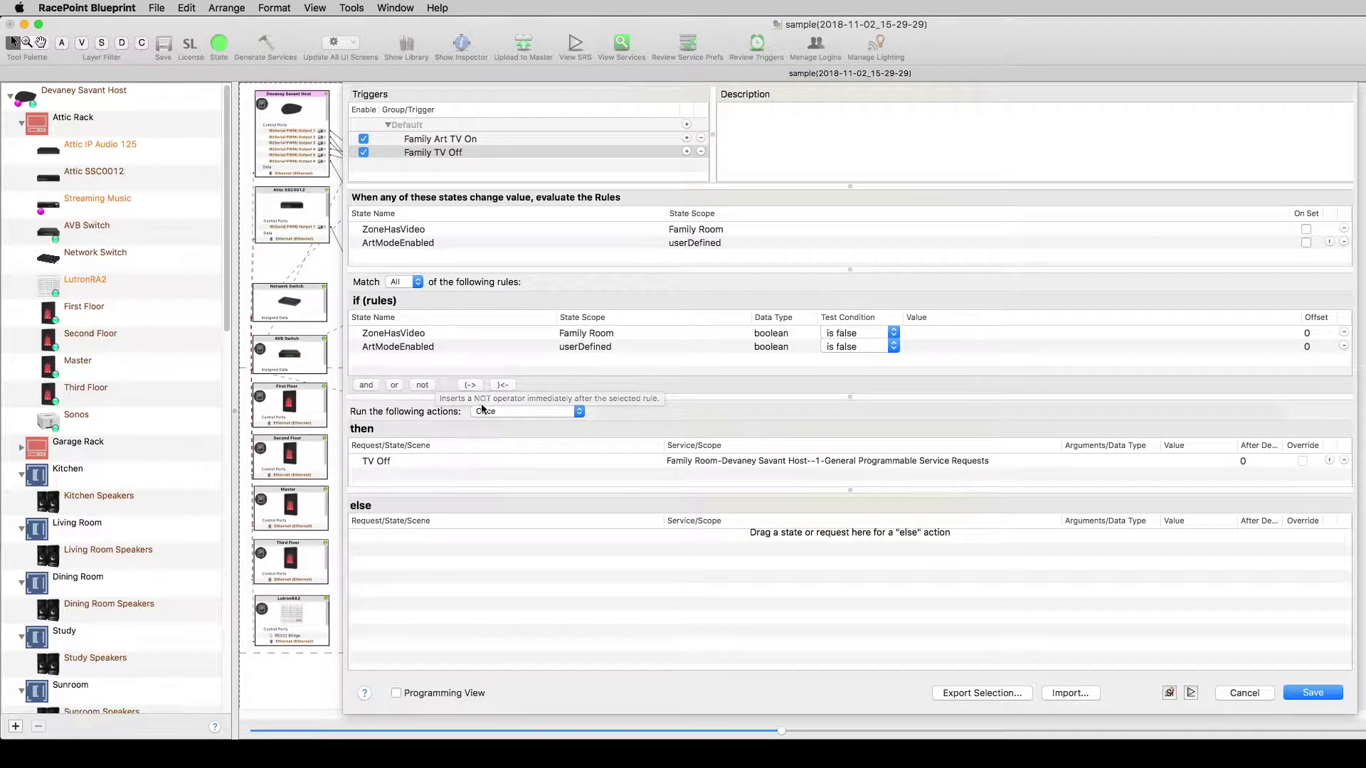
{"action": "left_click", "coordinate": [459, 139]}
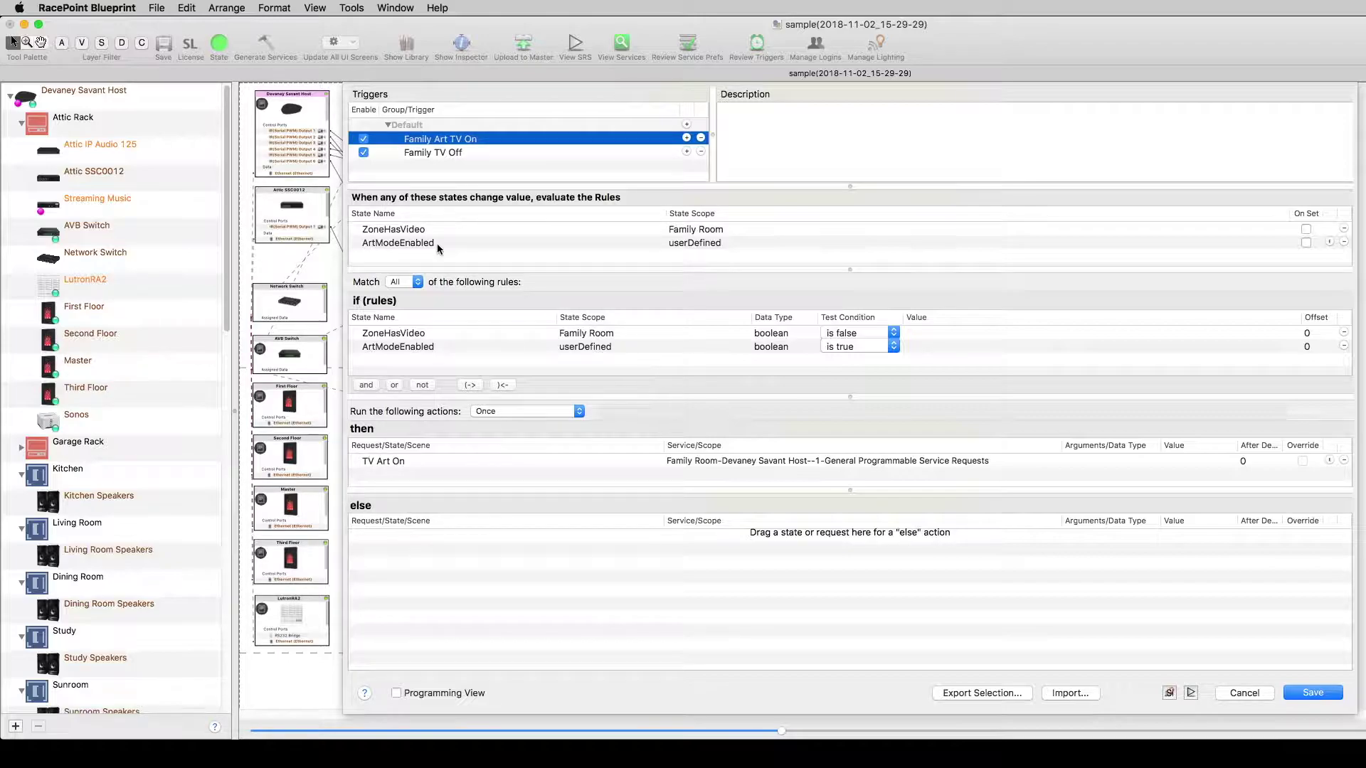
Add a new trigger to the group named '10pm Turn Off'
{"action": "left_click", "coordinate": [687, 153]}
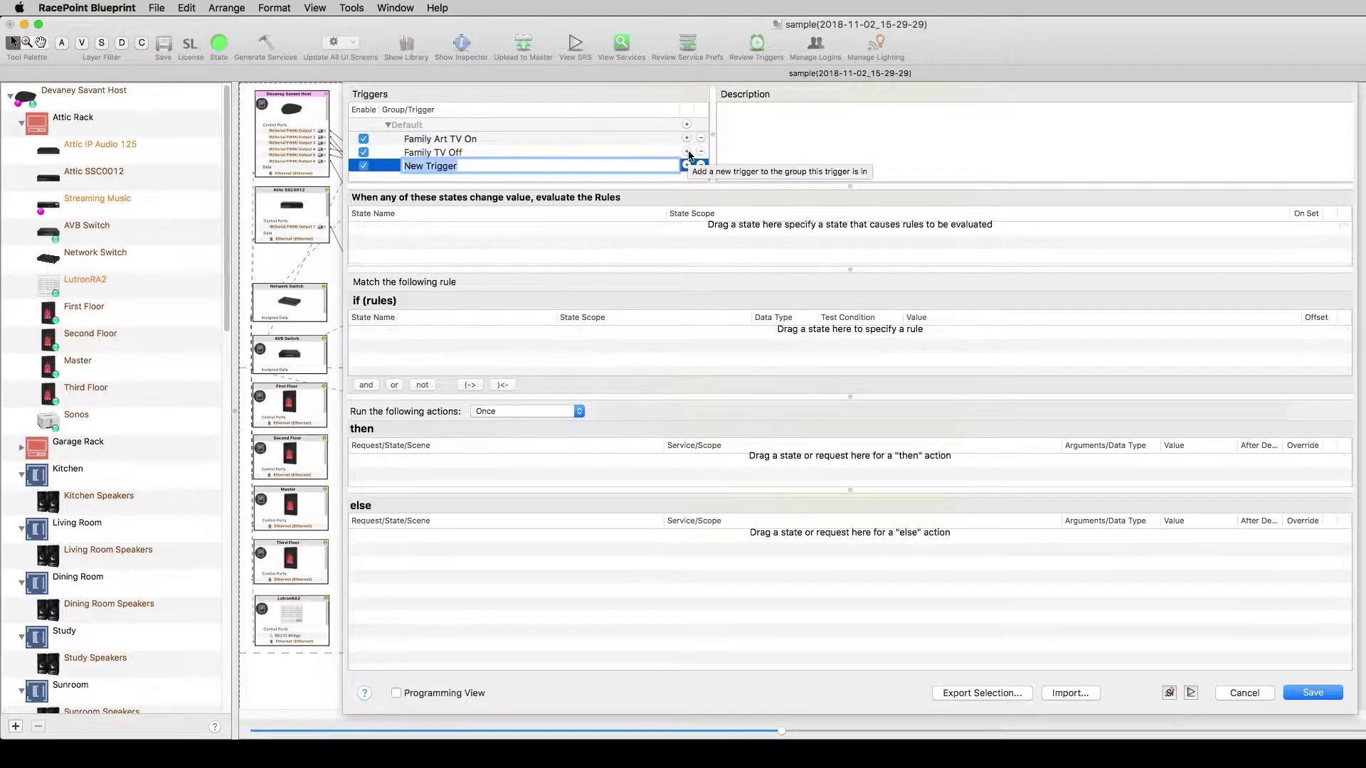
{"action": "type", "text": "10"}
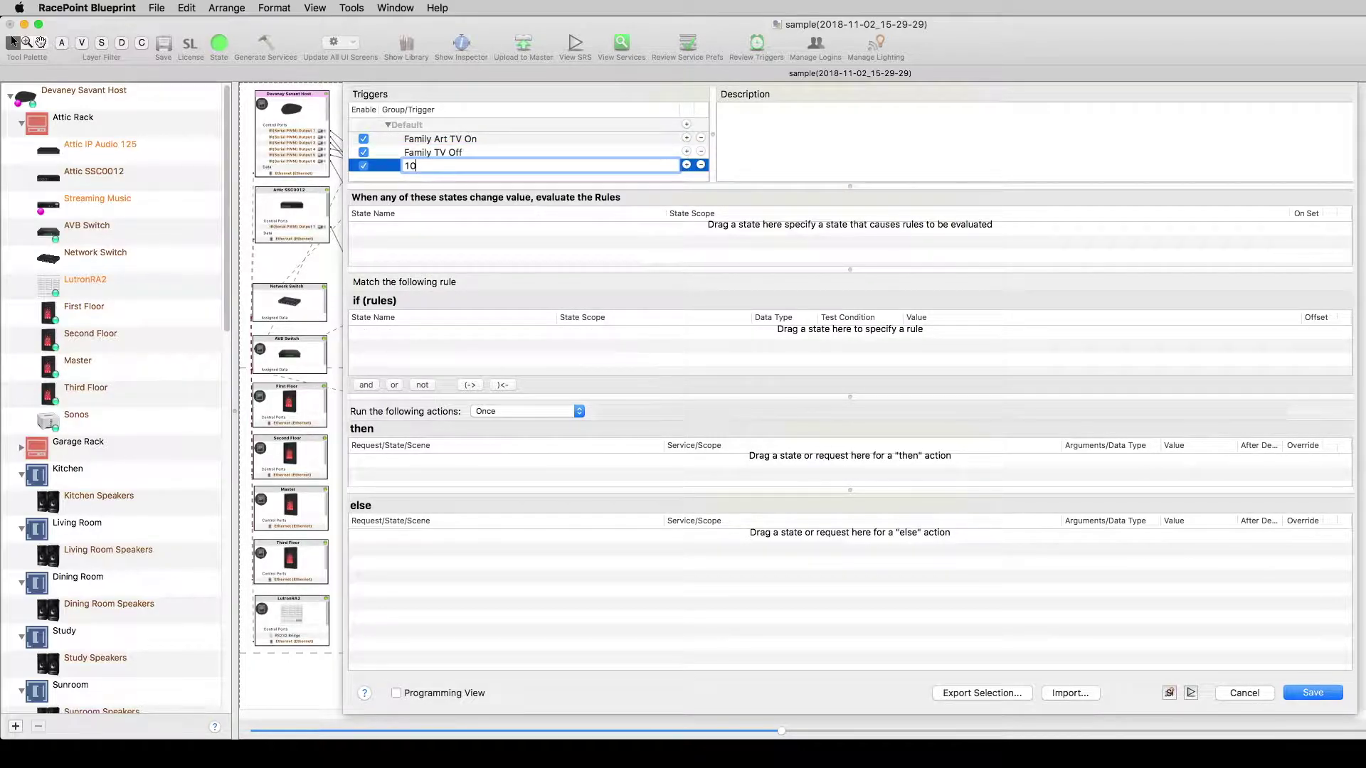
{"action": "type", "text": "pm Turhn"}
{"action": "key", "text": "BackSpace"}
{"action": "key", "text": "BackSpace"}
{"action": "type", "text": "noff"}
{"action": "key", "text": "BackSpace"}
{"action": "type", "text": "O"}
Add a second trigger below it named '8am Turn On'
{"action": "left_click", "coordinate": [686, 165]}
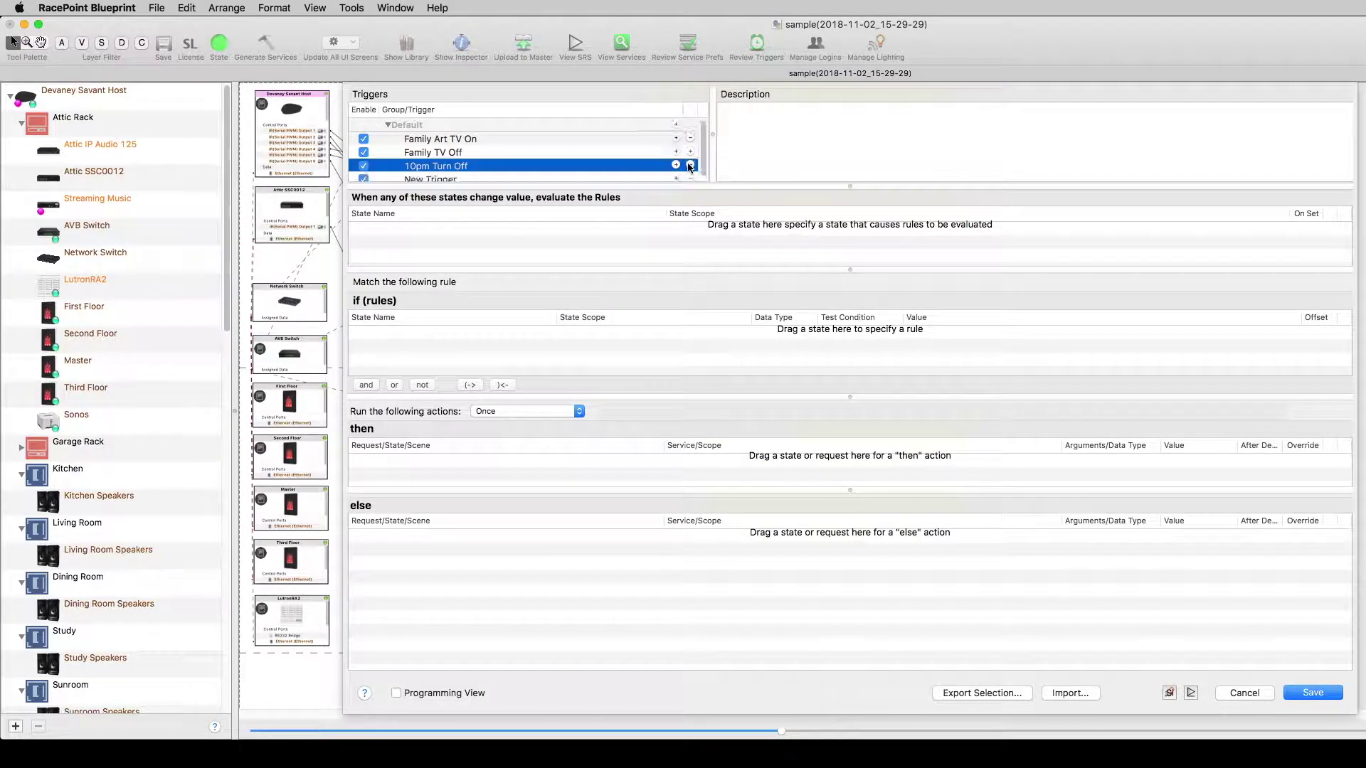
{"action": "type", "text": "8Am"}
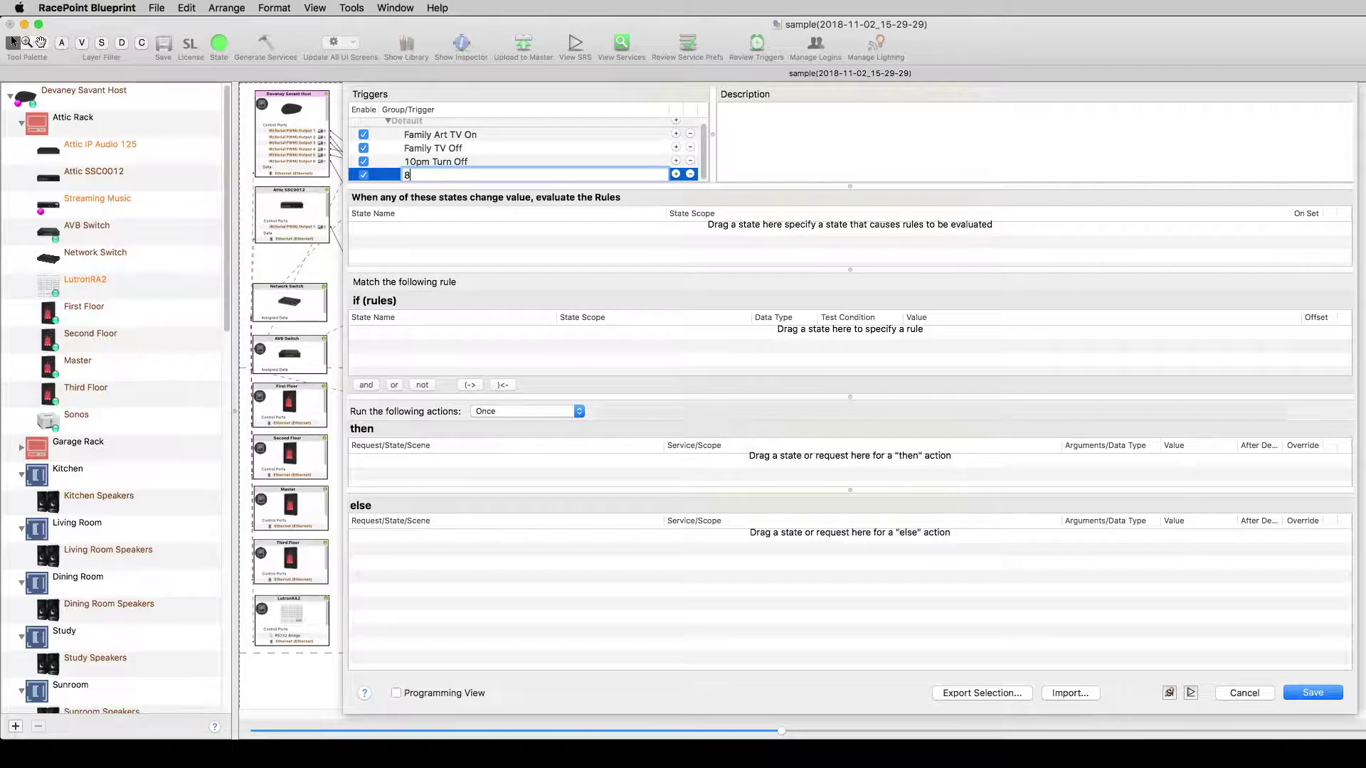
{"action": "key", "text": "BackSpace"}
{"action": "key", "text": "BackSpace"}
{"action": "type", "text": "am Turn On"}
{"action": "key", "text": "Return"}
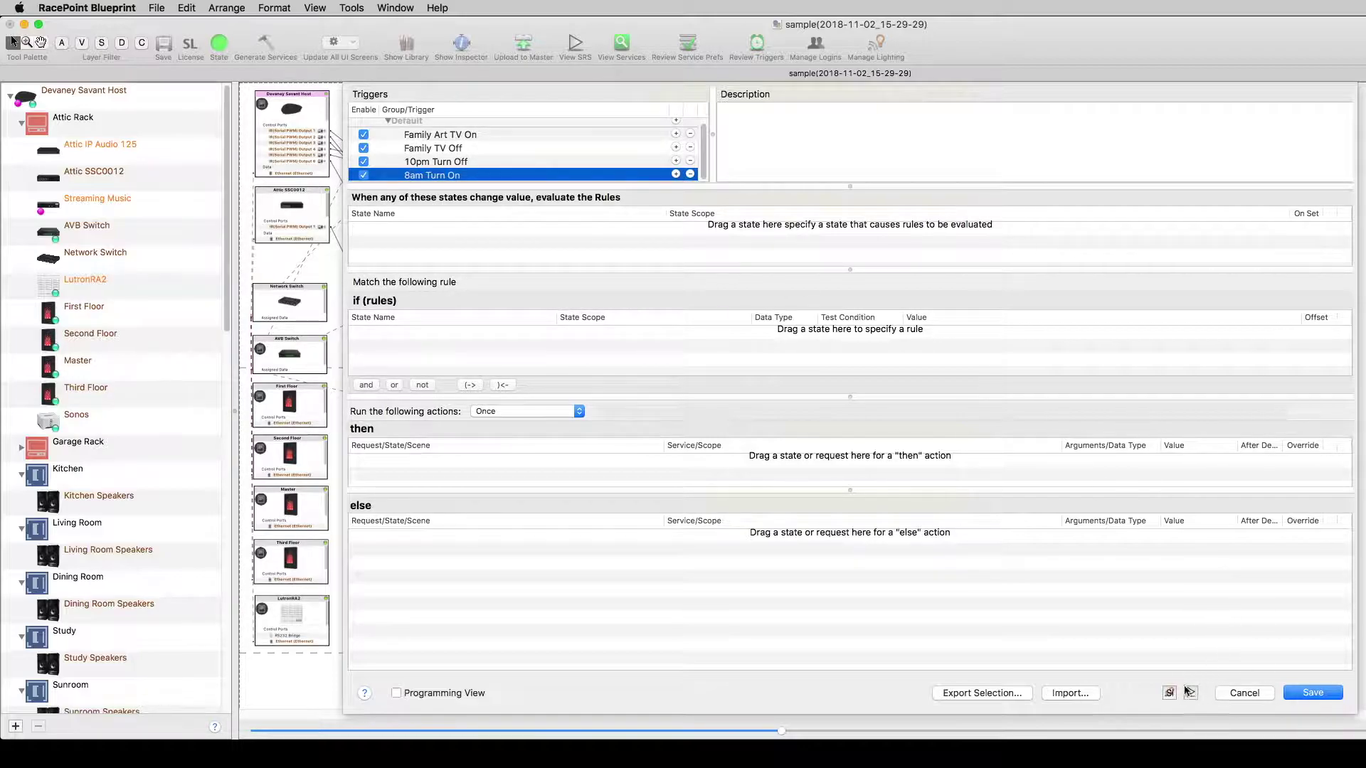
{"action": "key", "text": "super+shift+s"}
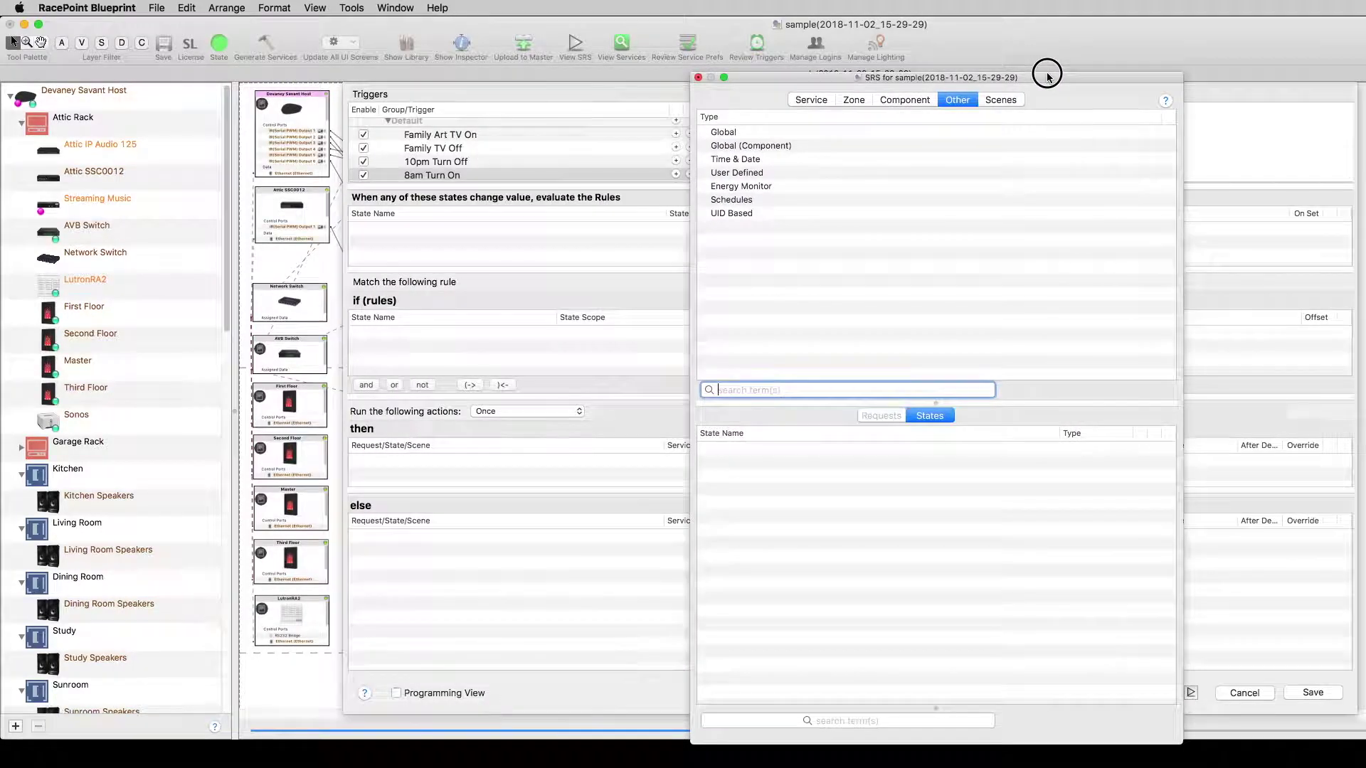
Add the User Defined ArtModeEnabled state as the 10pm Turn Off trigger's action
{"action": "left_click", "coordinate": [737, 173]}
{"action": "left_click", "coordinate": [744, 450]}
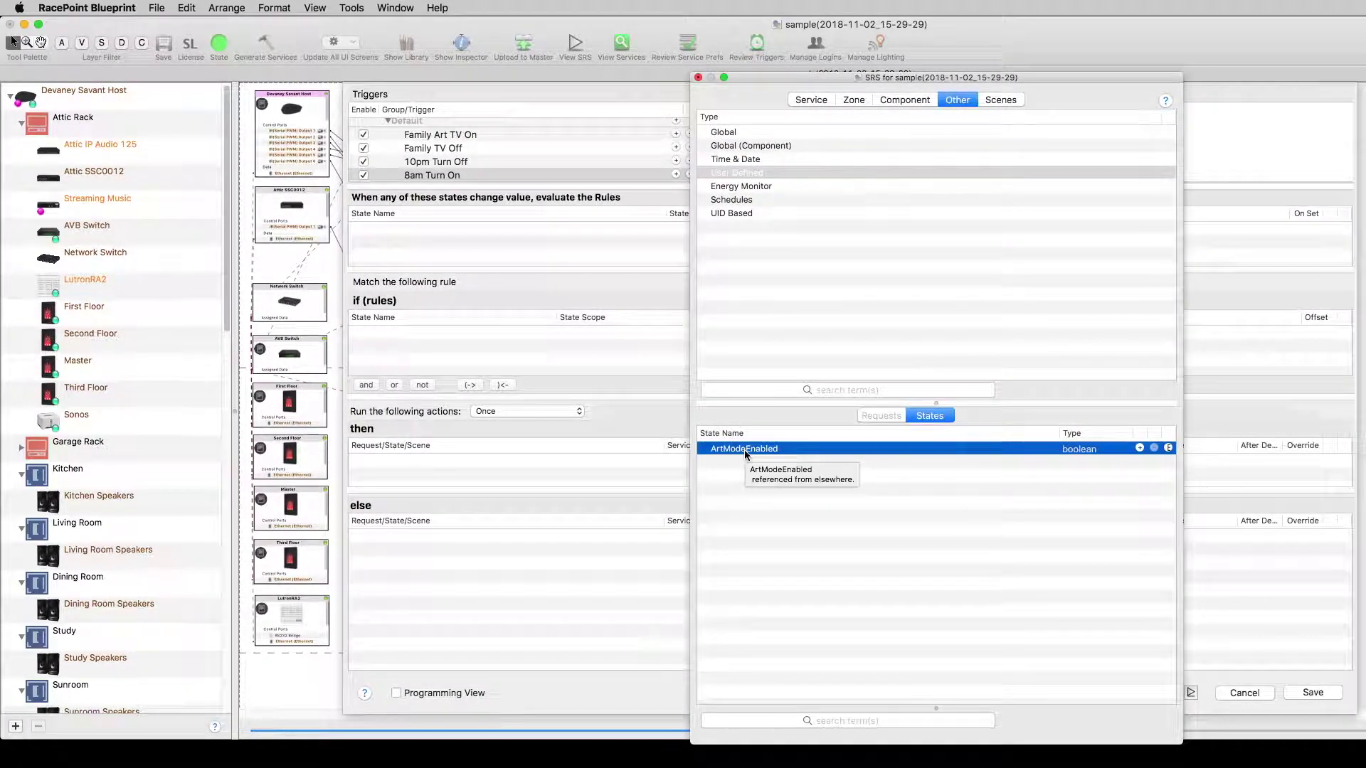
{"action": "left_click", "coordinate": [466, 162]}
{"action": "left_click_drag", "start_coordinate": [760, 460], "coordinate": [555, 466]}
{"action": "left_click", "coordinate": [451, 176]}
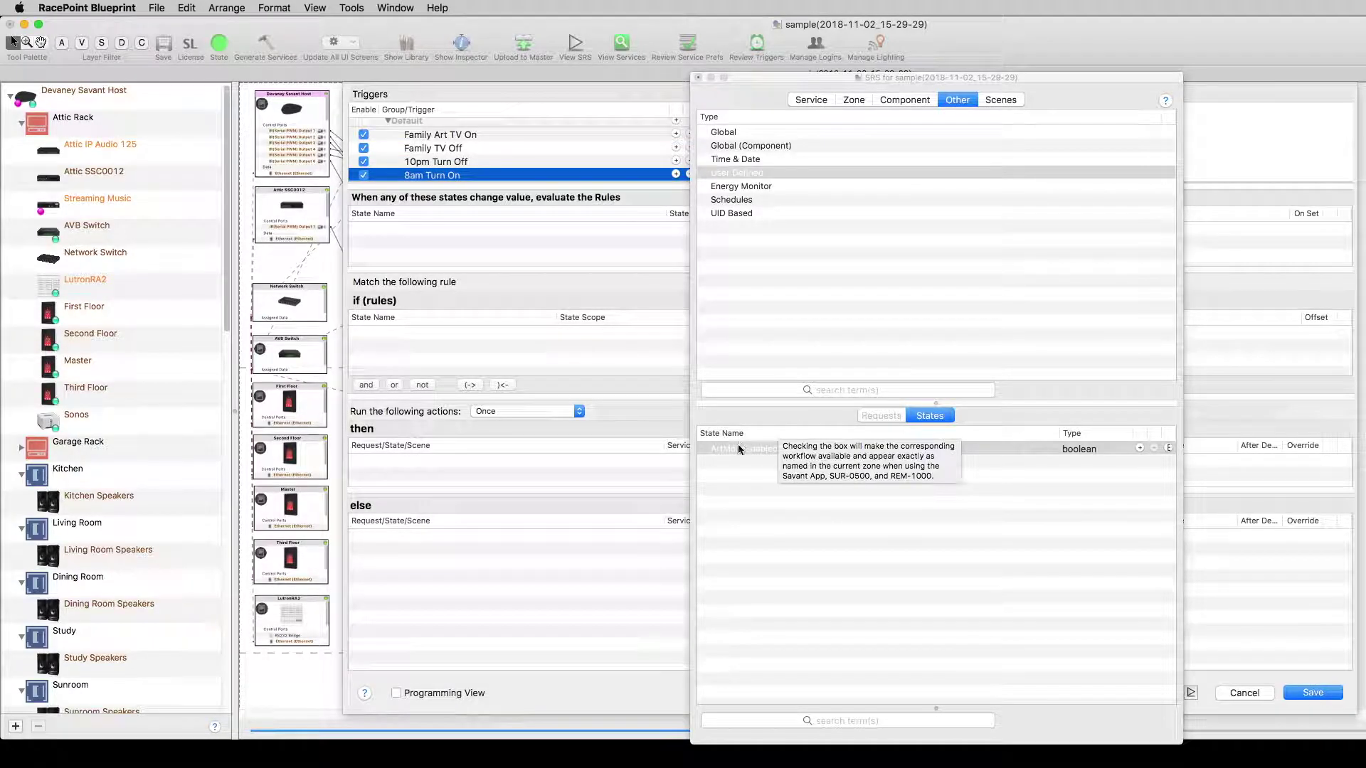
{"action": "left_click", "coordinate": [441, 163]}
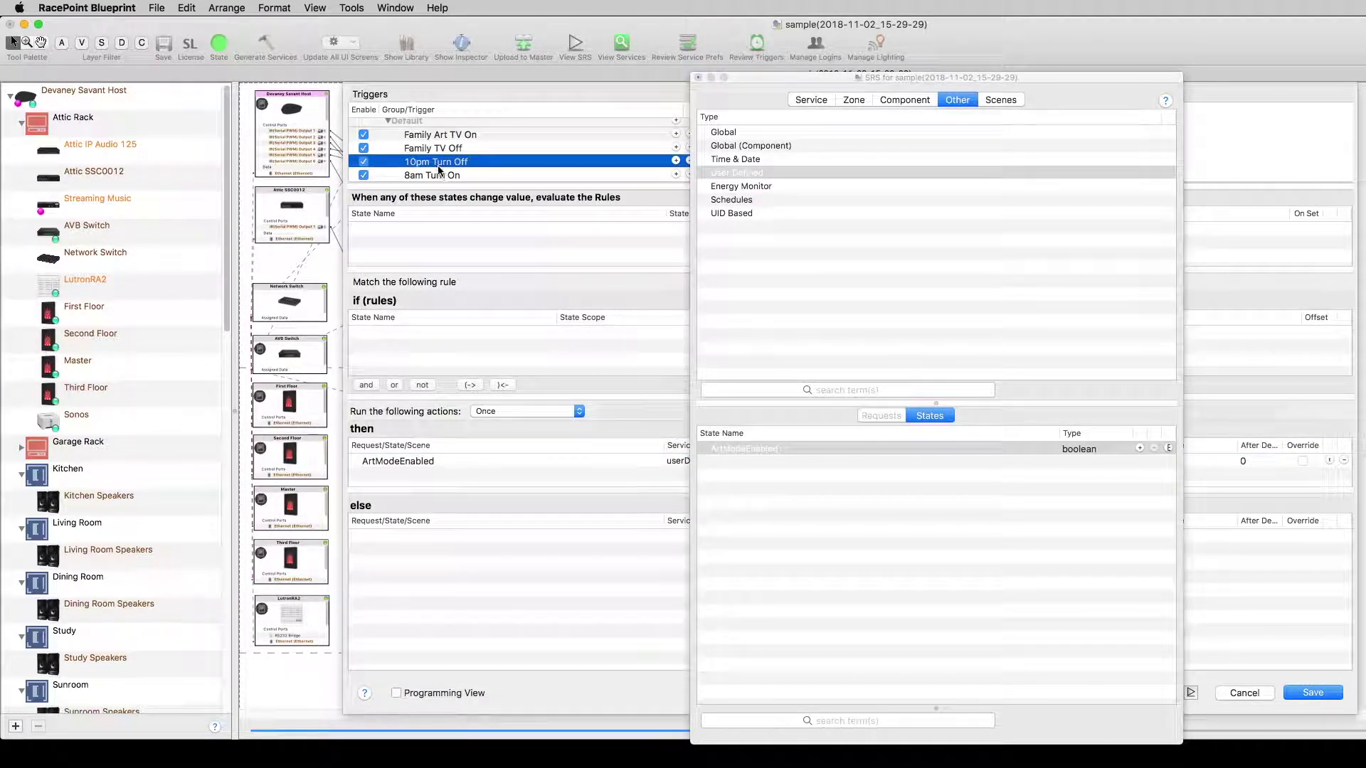
Add Time & Date CurrentHour as a rule to 10pm Turn Off and 8am Turn On
{"action": "left_click", "coordinate": [767, 159]}
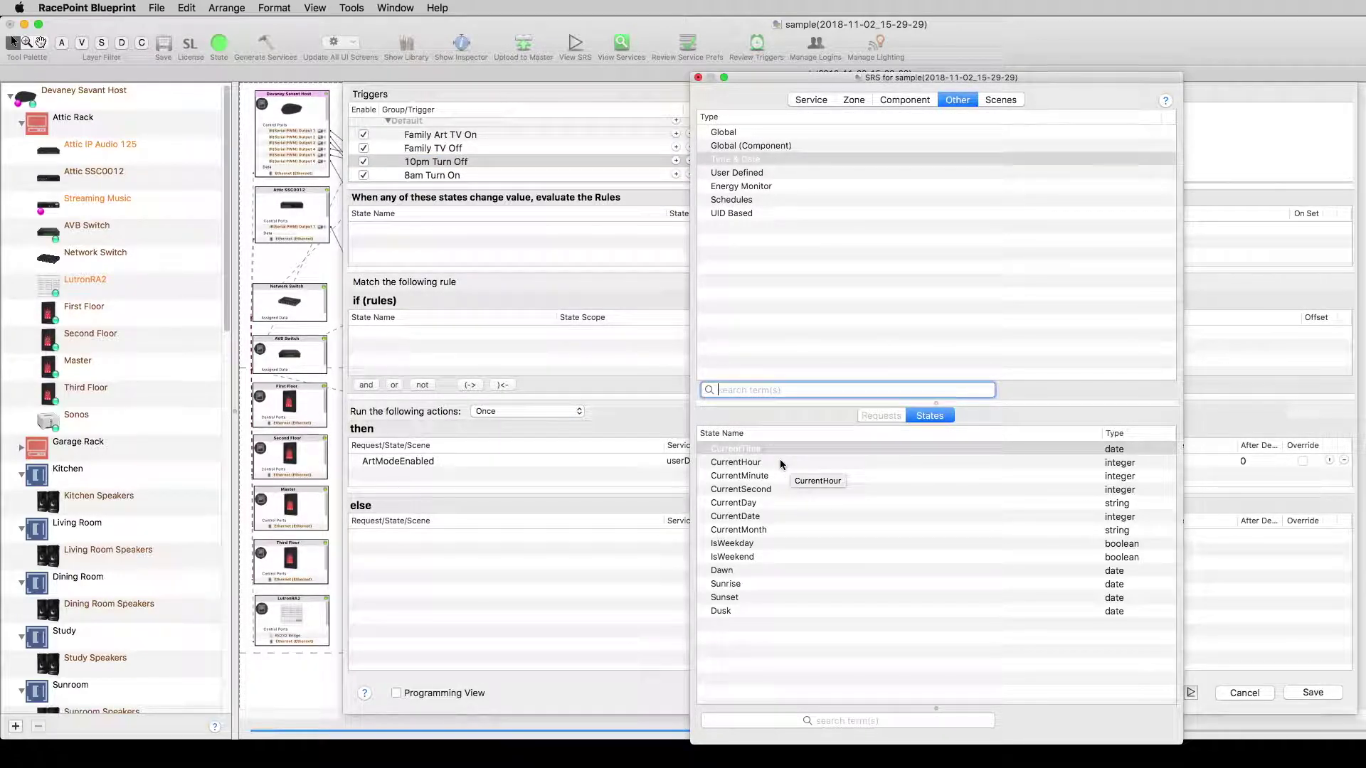
{"action": "left_click", "coordinate": [735, 464]}
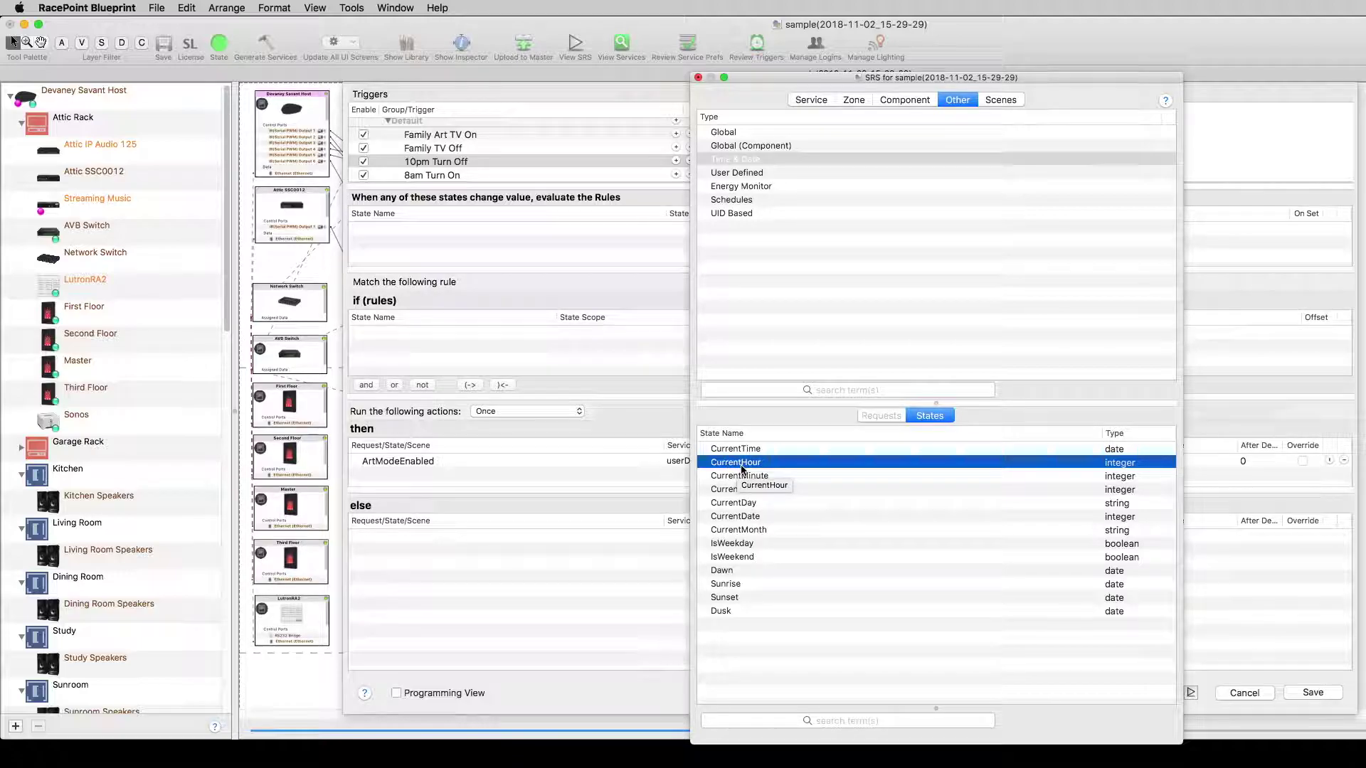
{"action": "left_click_drag", "start_coordinate": [736, 469], "coordinate": [509, 348]}
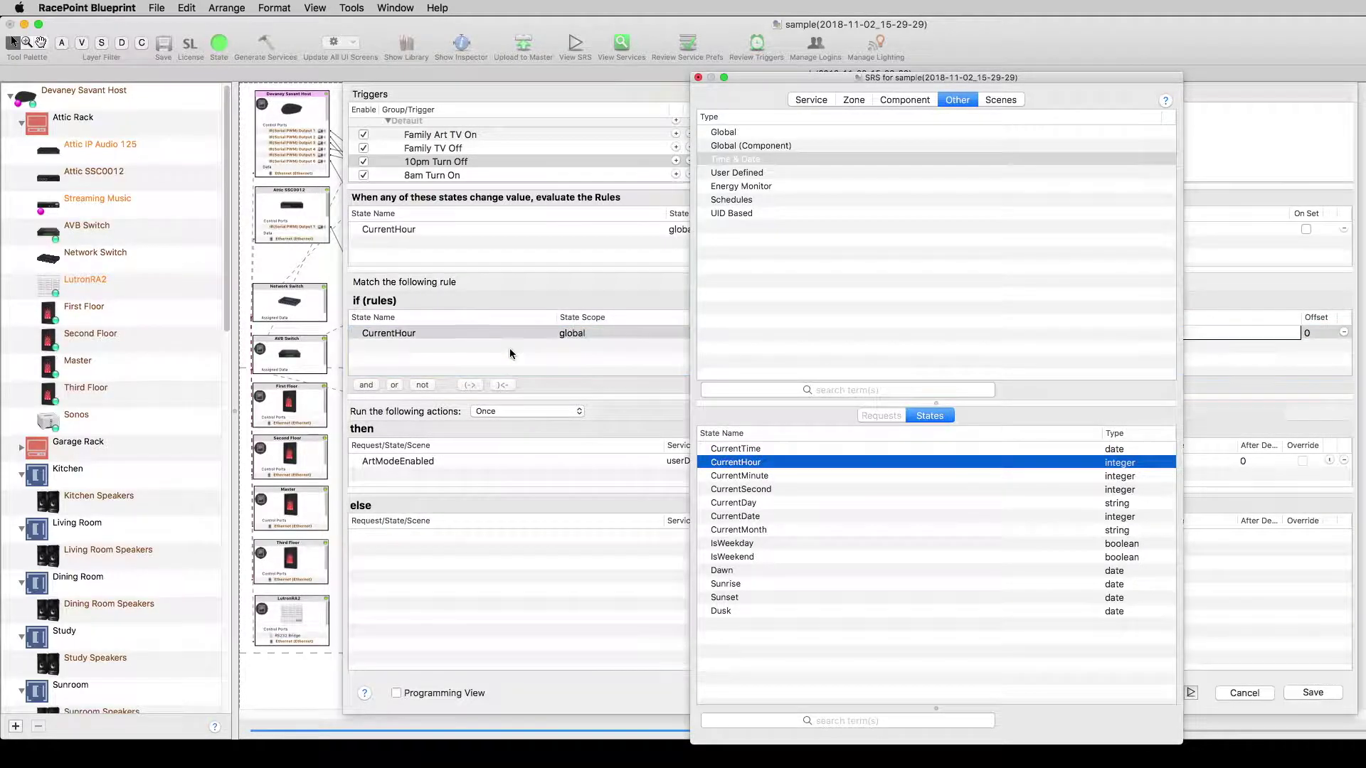
{"action": "left_click", "coordinate": [448, 176]}
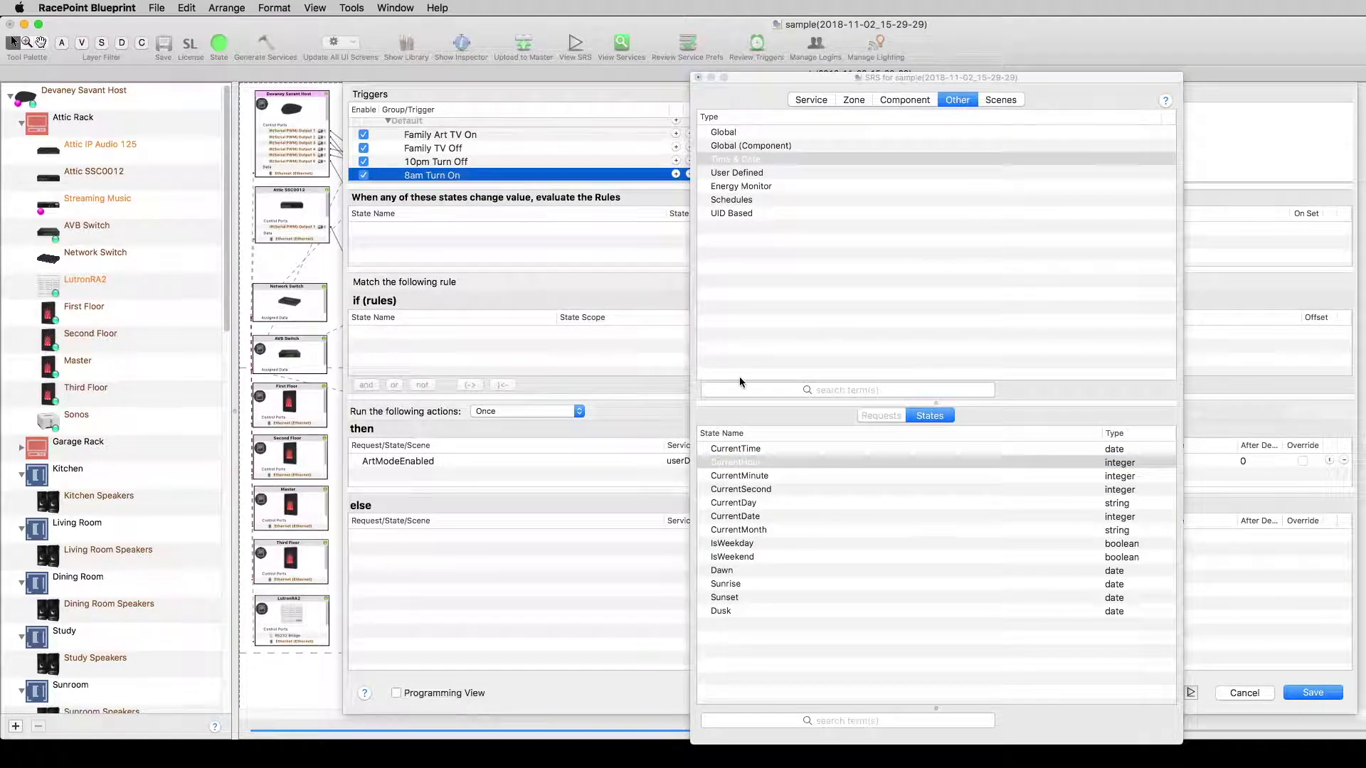
{"action": "left_click_drag", "start_coordinate": [736, 462], "coordinate": [562, 353]}
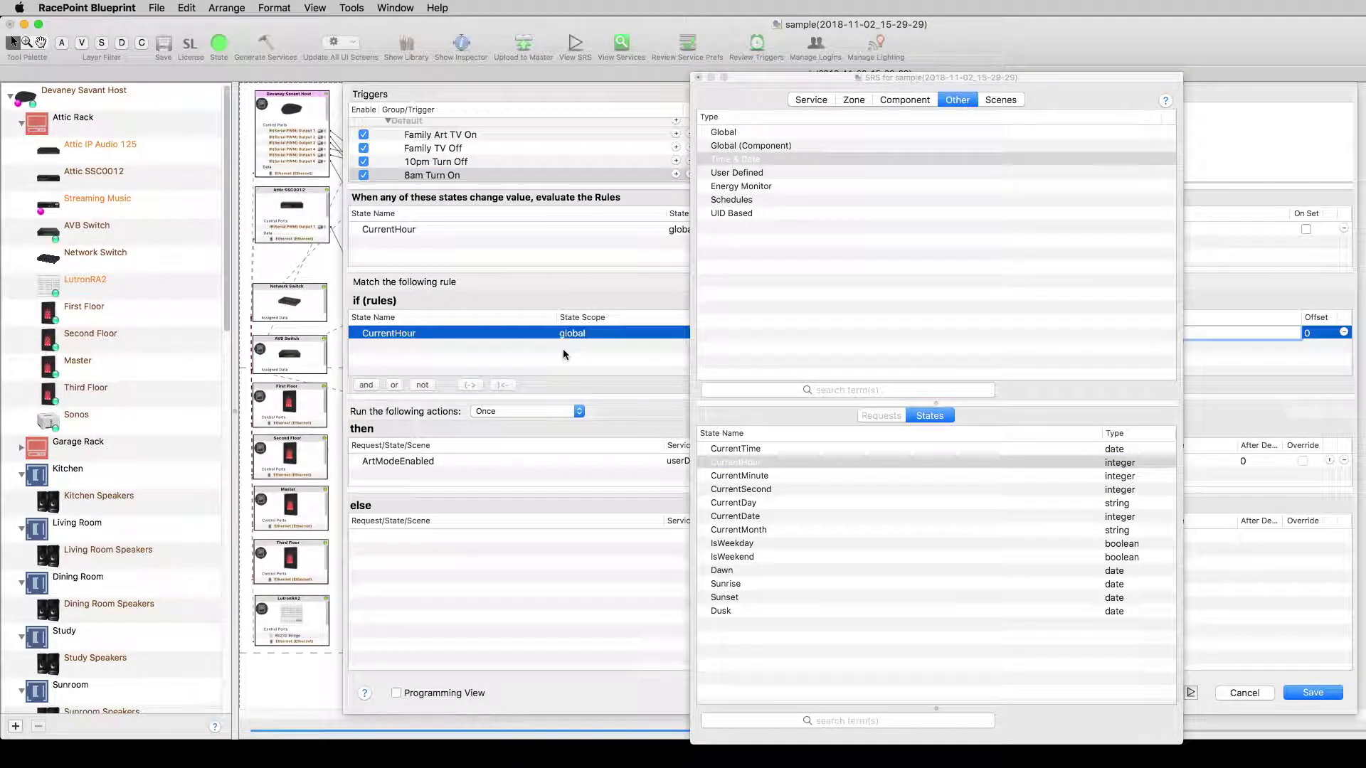
{"action": "left_click", "coordinate": [698, 78]}
Add Time & Date CurrentTime as a second rule and watched state of 10pm Turn Off
{"action": "left_click", "coordinate": [434, 162]}
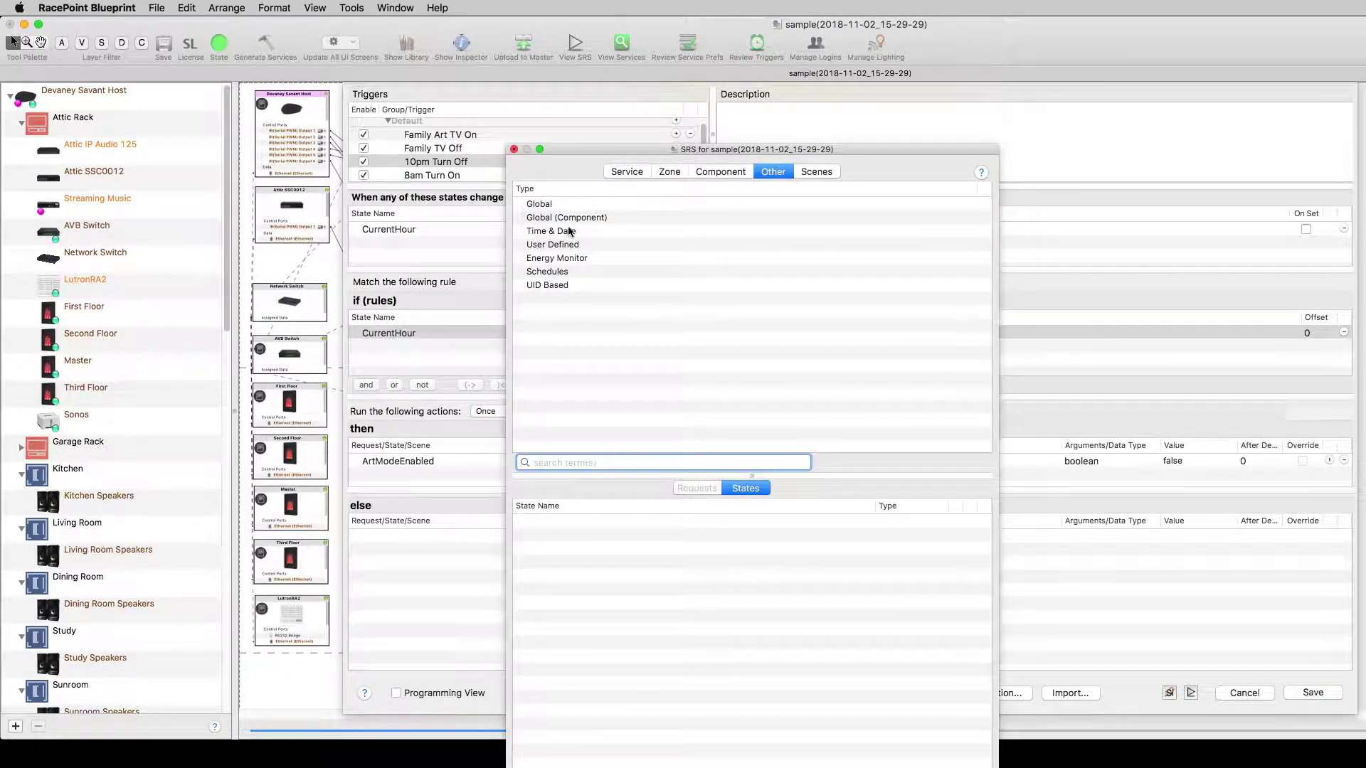
{"action": "left_click", "coordinate": [570, 230]}
{"action": "left_click", "coordinate": [531, 524]}
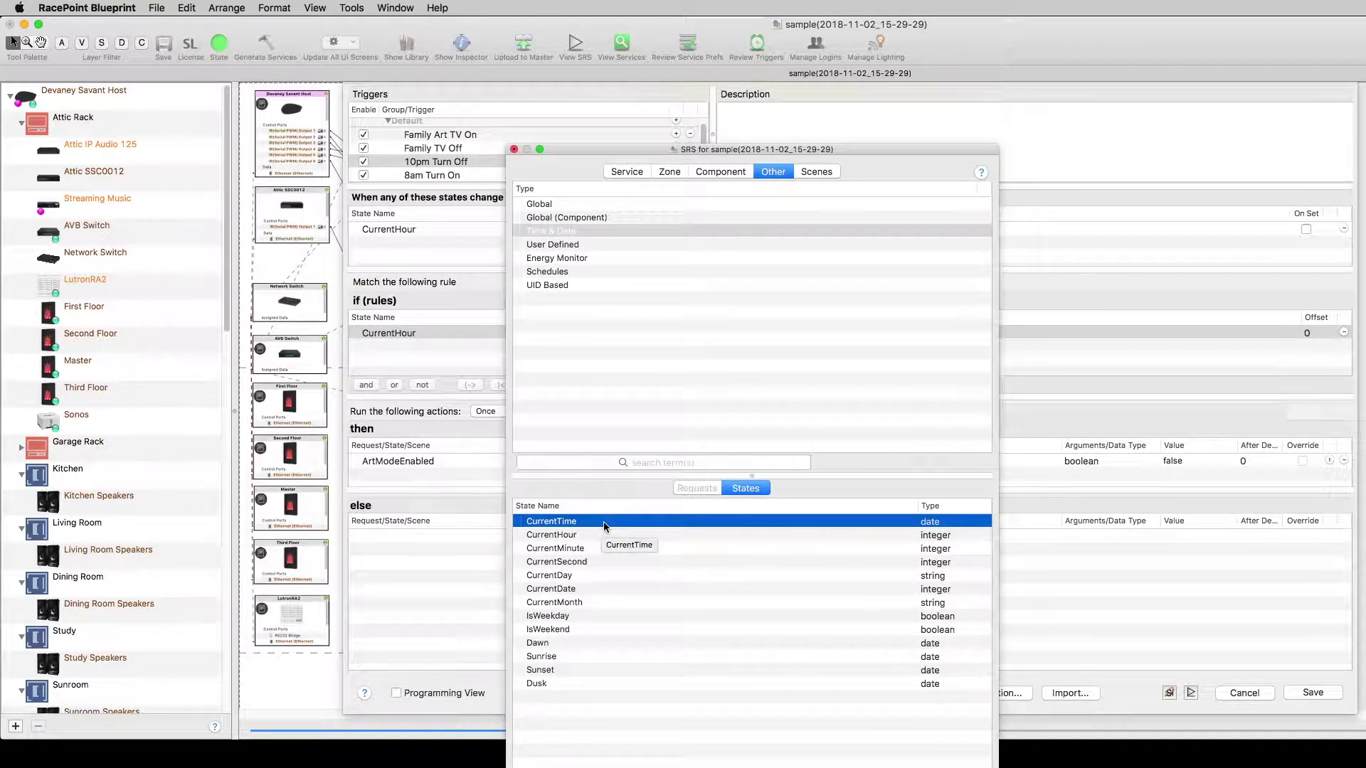
{"action": "left_click_drag", "start_coordinate": [560, 525], "coordinate": [404, 353]}
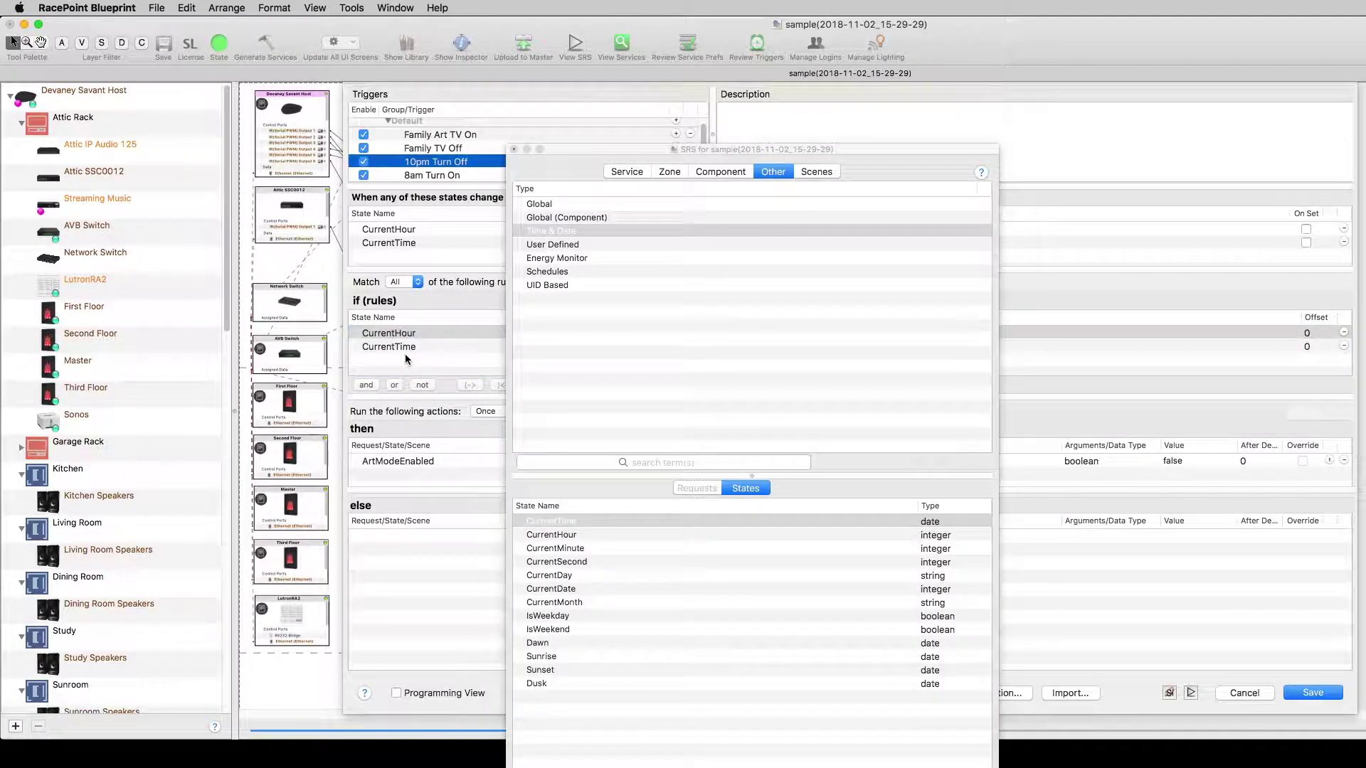
{"action": "left_click", "coordinate": [404, 351]}
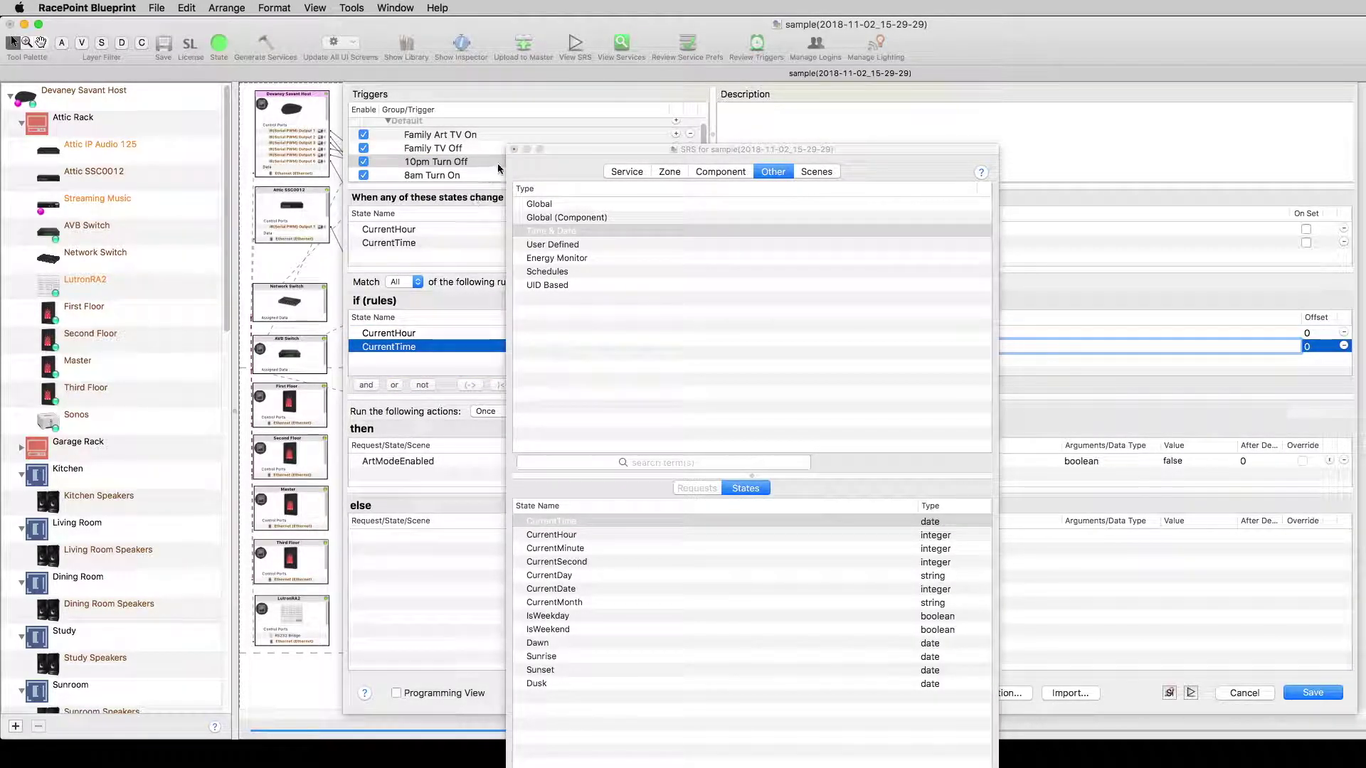
{"action": "left_click_drag", "start_coordinate": [553, 148], "coordinate": [566, 281]}
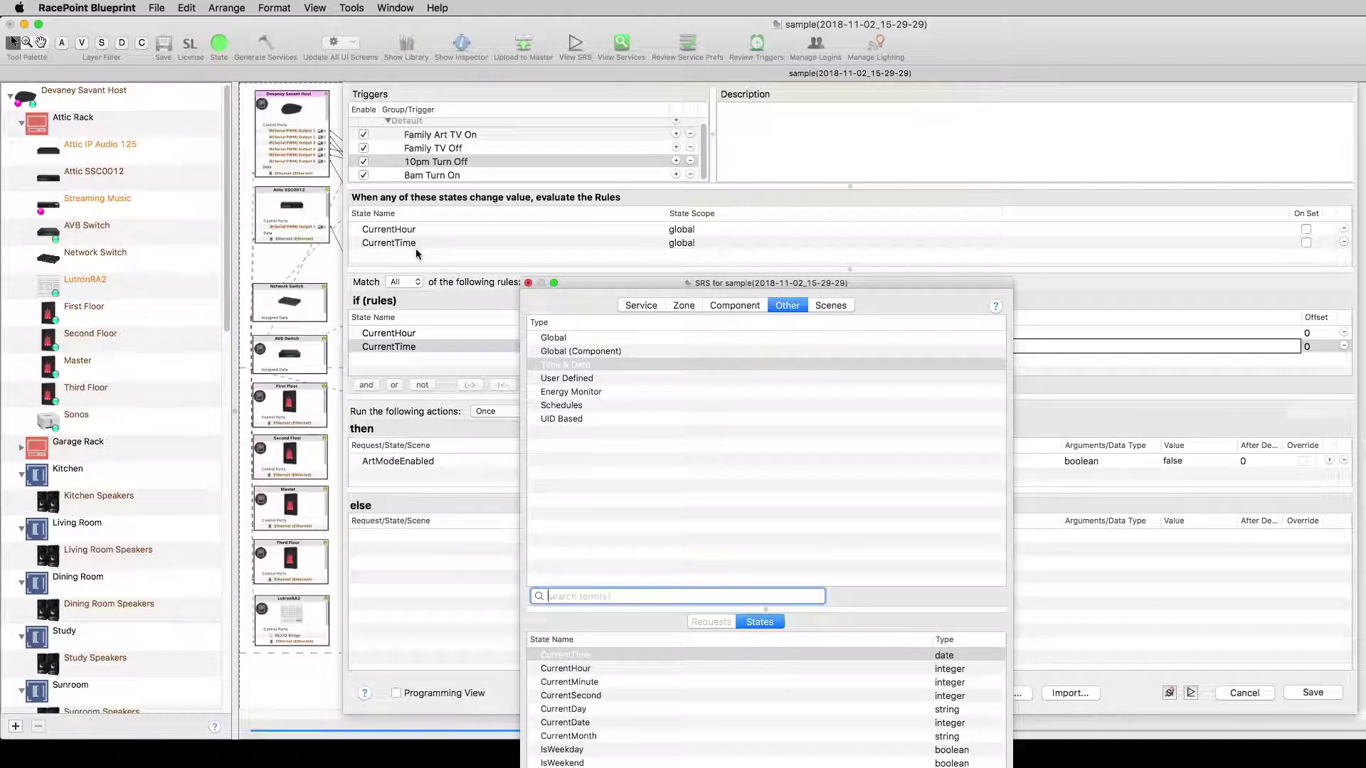
{"action": "left_click", "coordinate": [426, 347]}
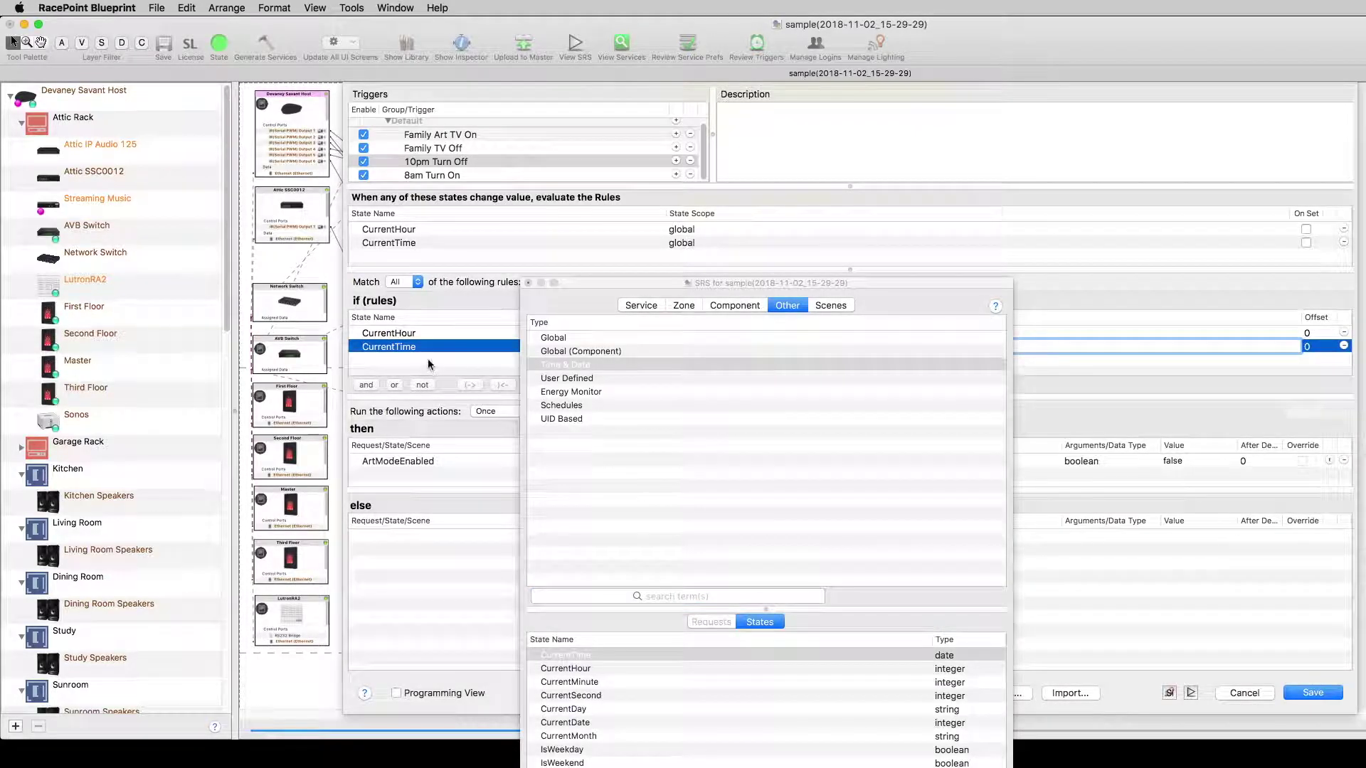
{"action": "left_click", "coordinate": [412, 242]}
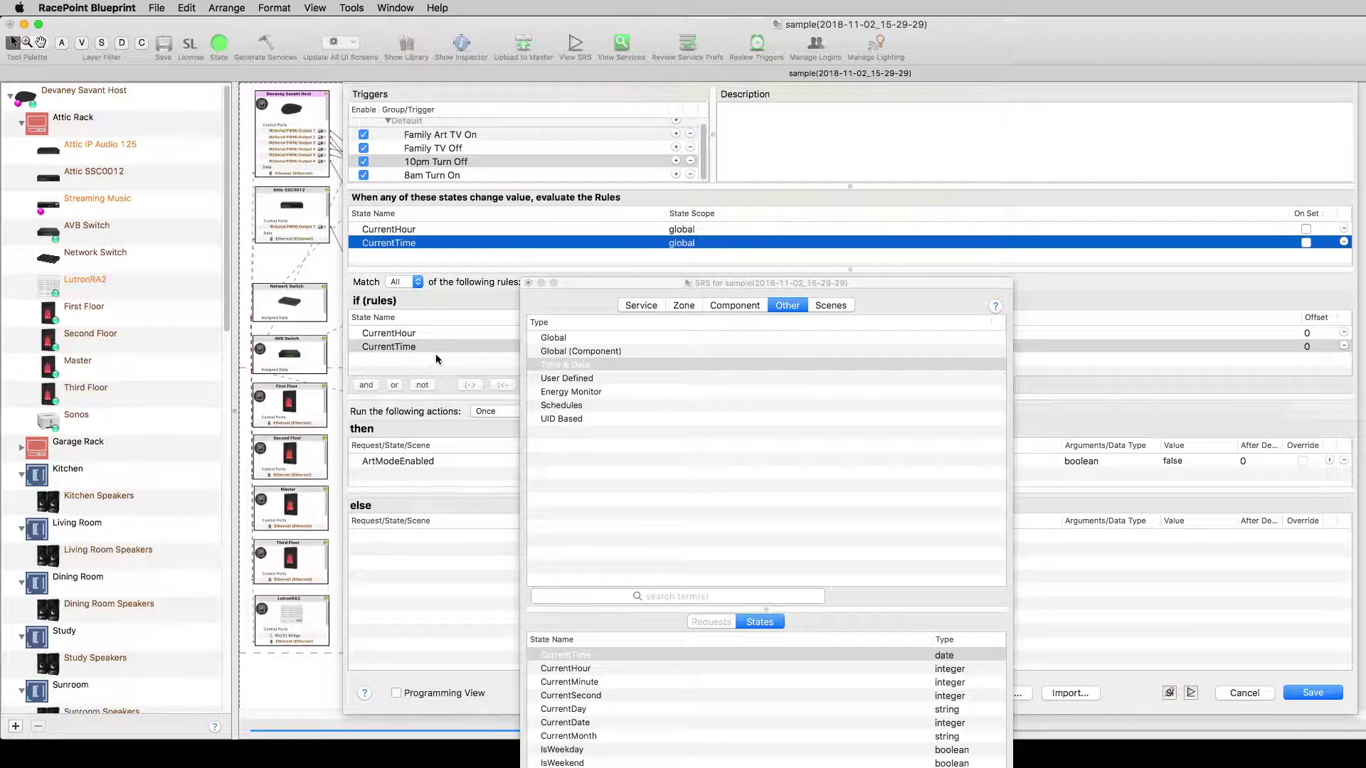
{"action": "left_click", "coordinate": [529, 283]}
Remove CurrentTime from 10pm Turn Off's watched states and rules
{"action": "left_click", "coordinate": [370, 333]}
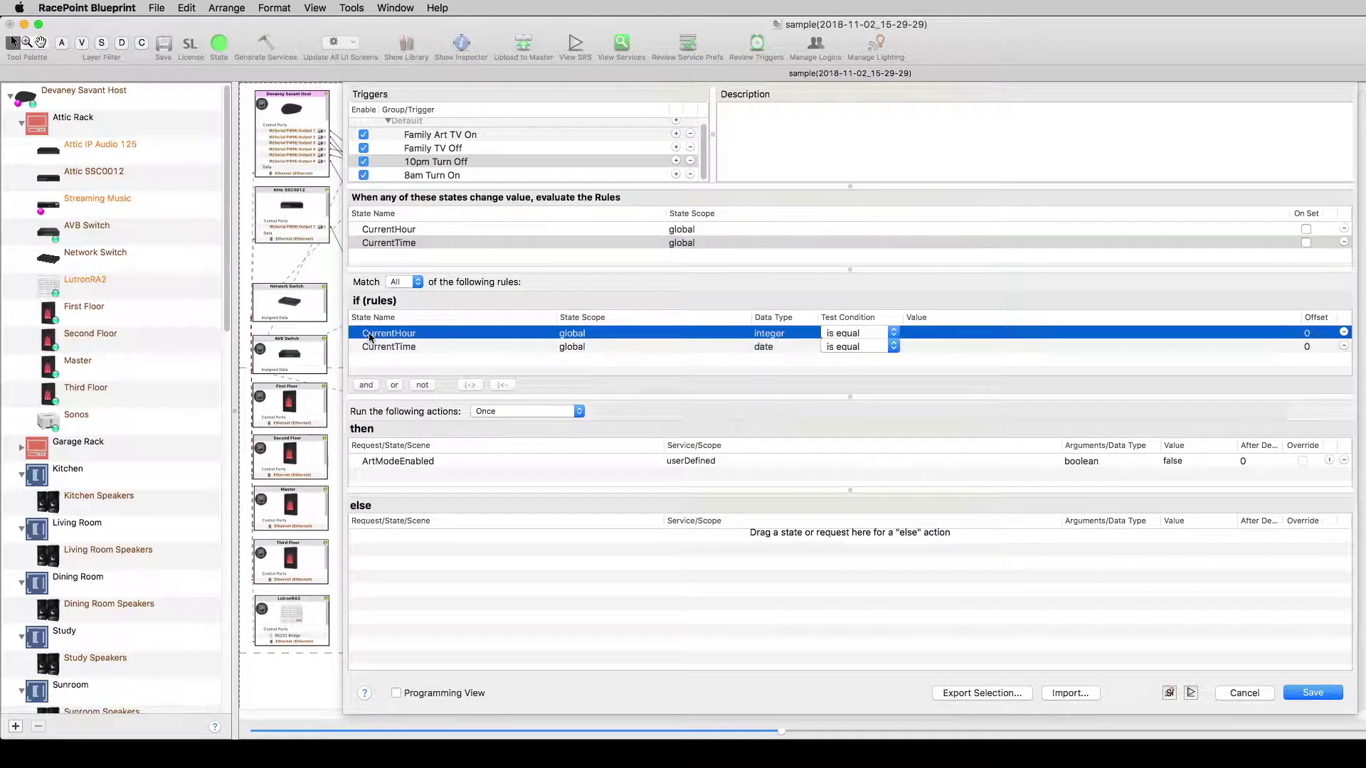
{"action": "left_click", "coordinate": [1343, 242]}
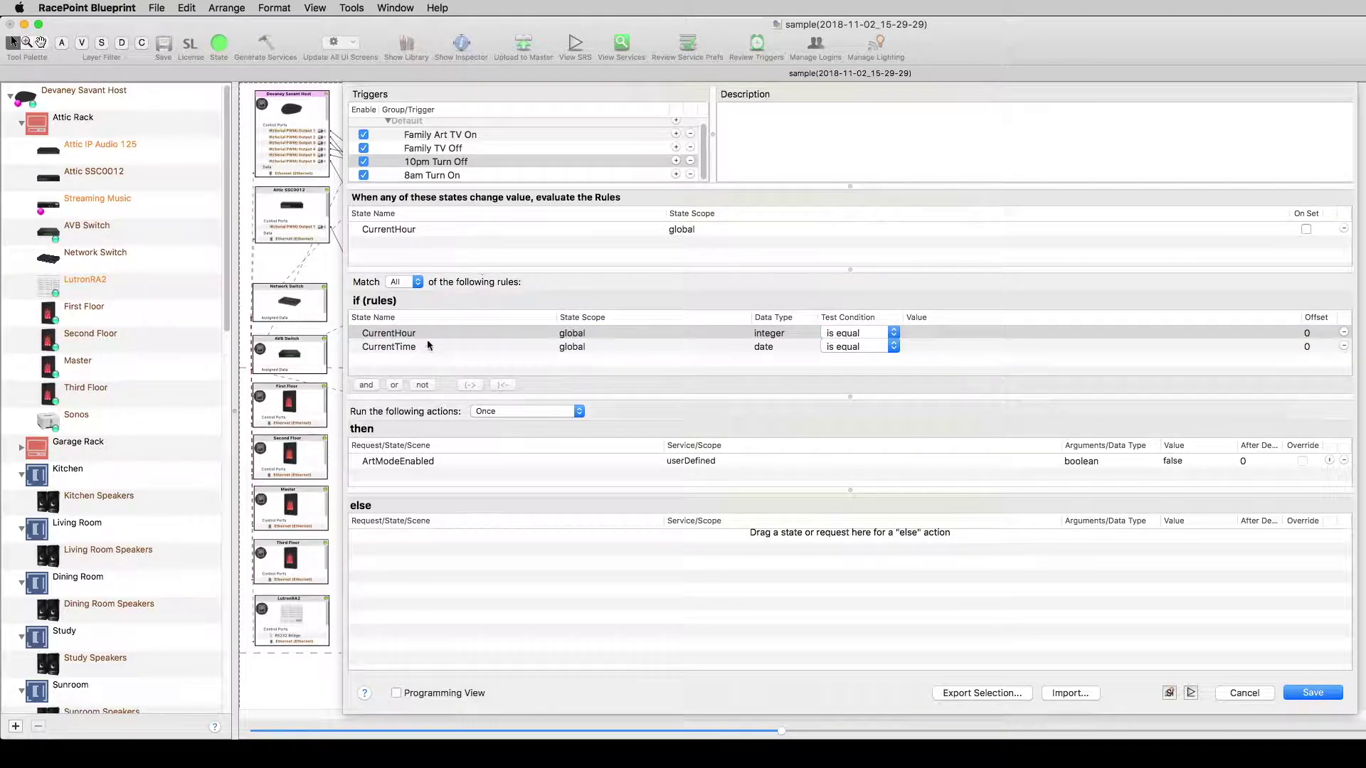
{"action": "left_click", "coordinate": [1343, 347]}
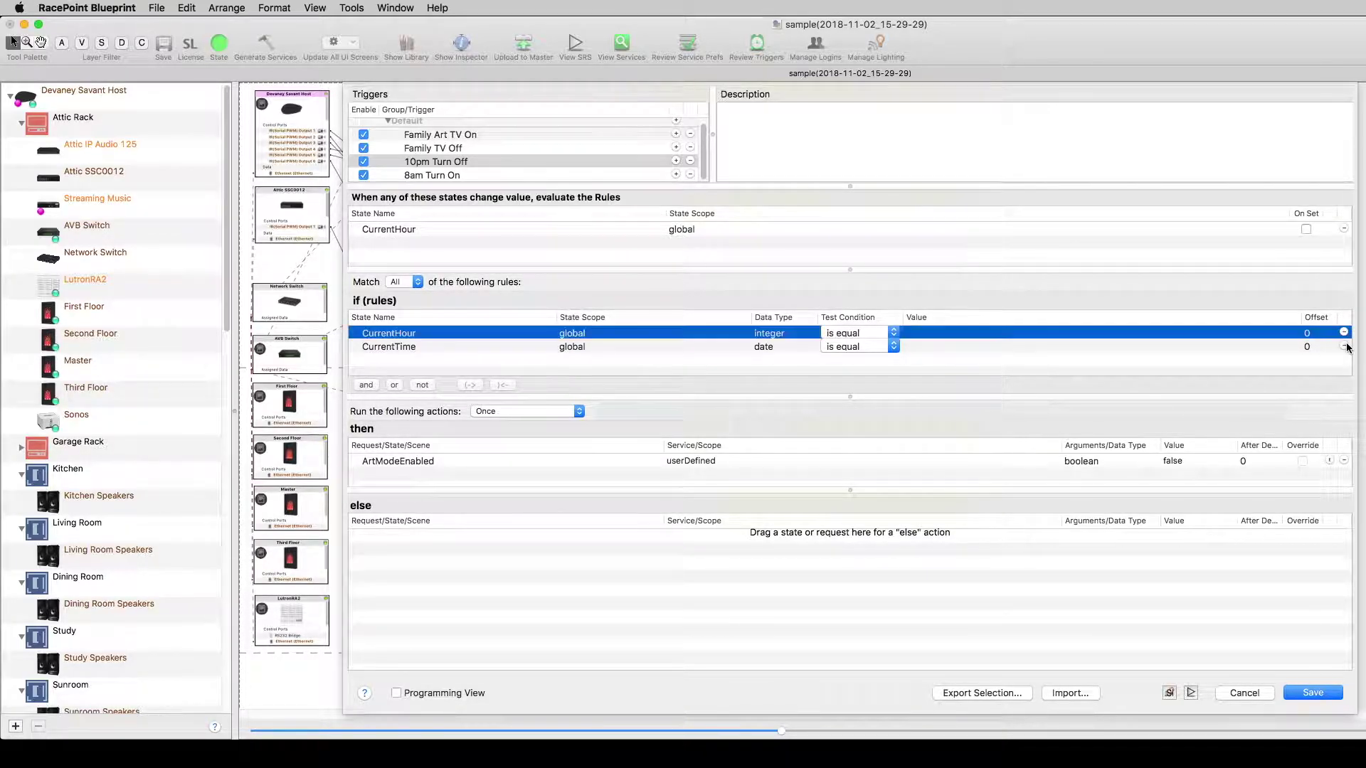
Set the CurrentHour rule's value to 22
{"action": "left_click", "coordinate": [939, 333]}
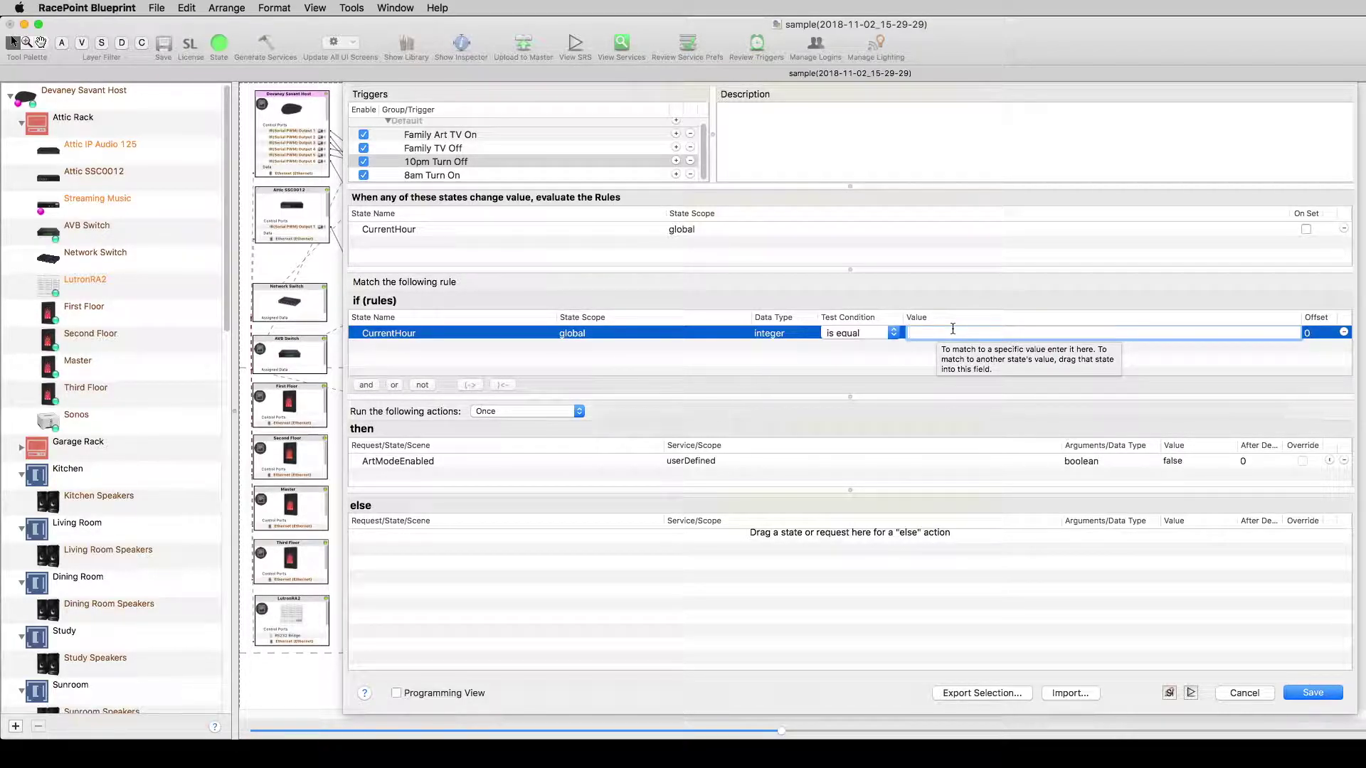
{"action": "type", "text": "22"}
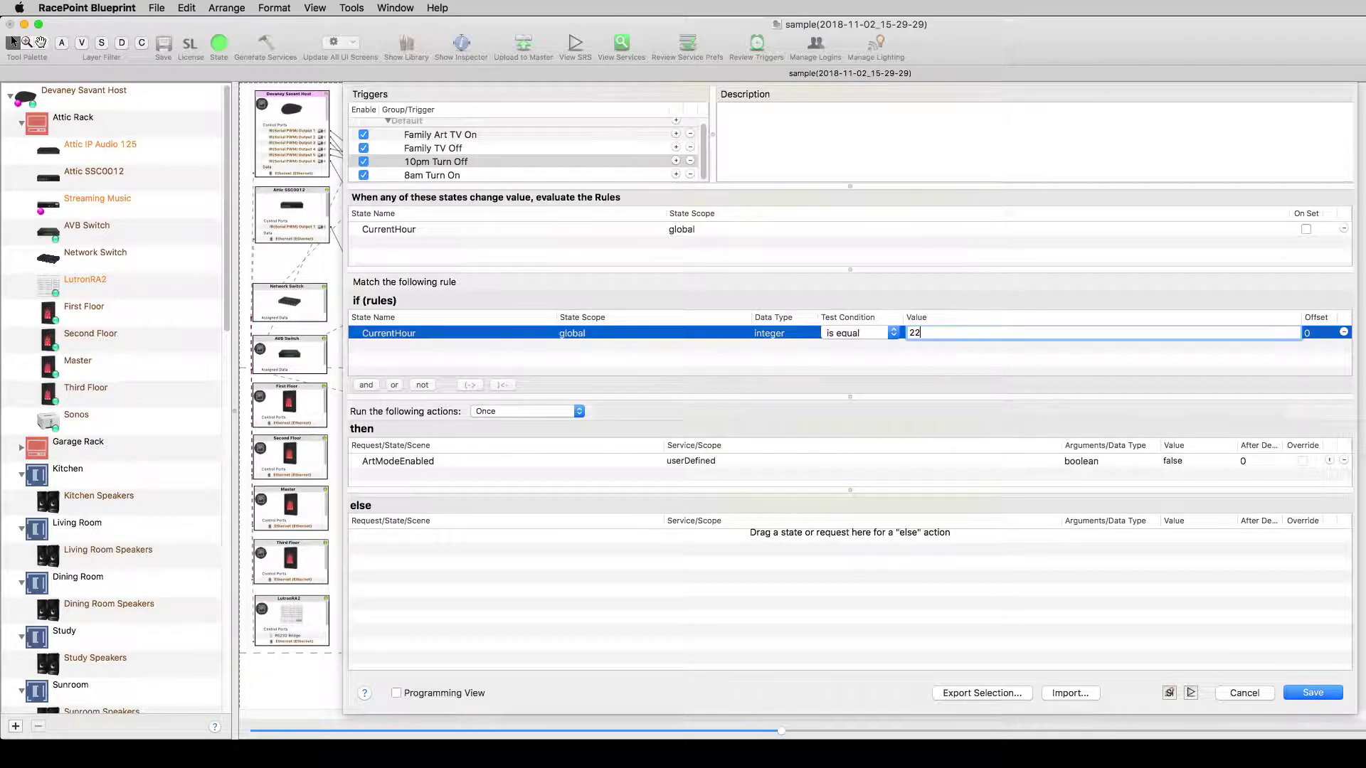
{"action": "key", "text": "Return"}
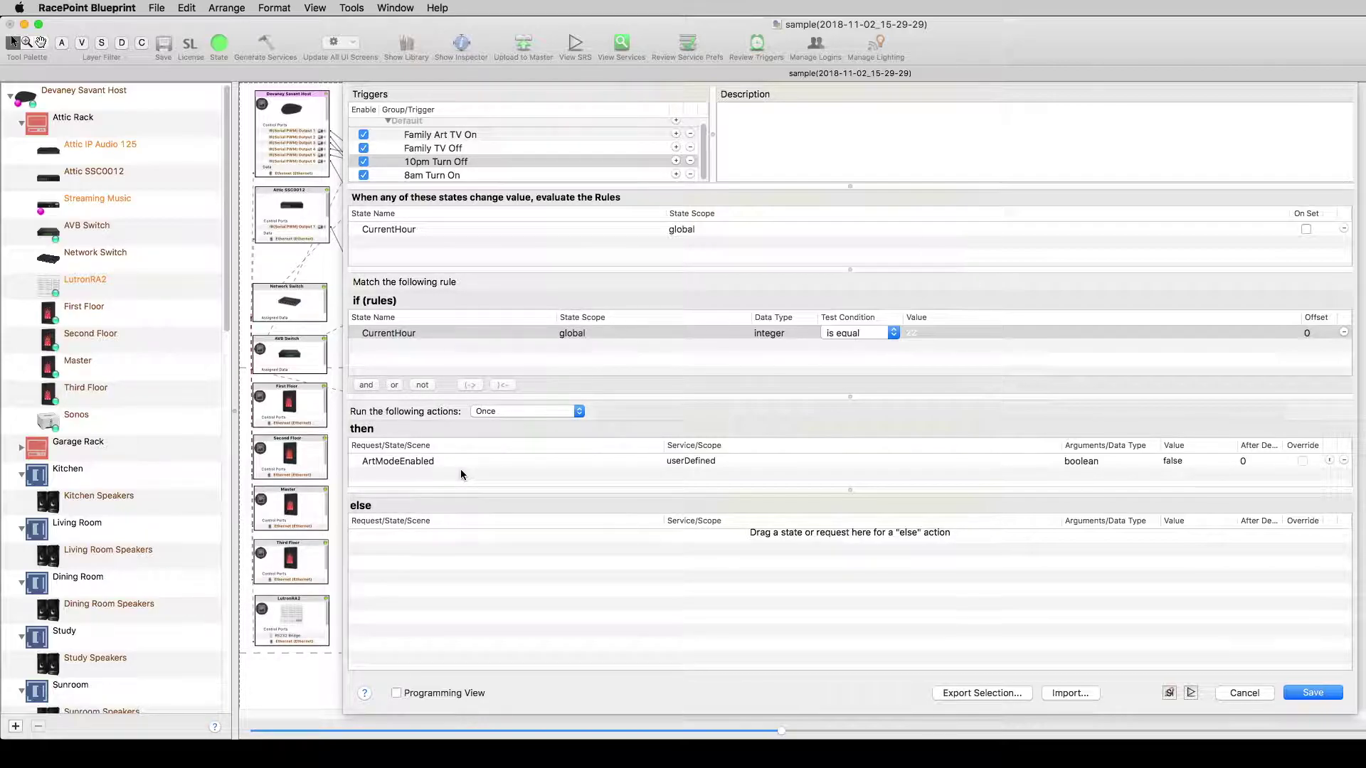
Set 8am Turn On's CurrentHour rule value to 8 and its ArtModeEnabled action to true
{"action": "left_click", "coordinate": [476, 174]}
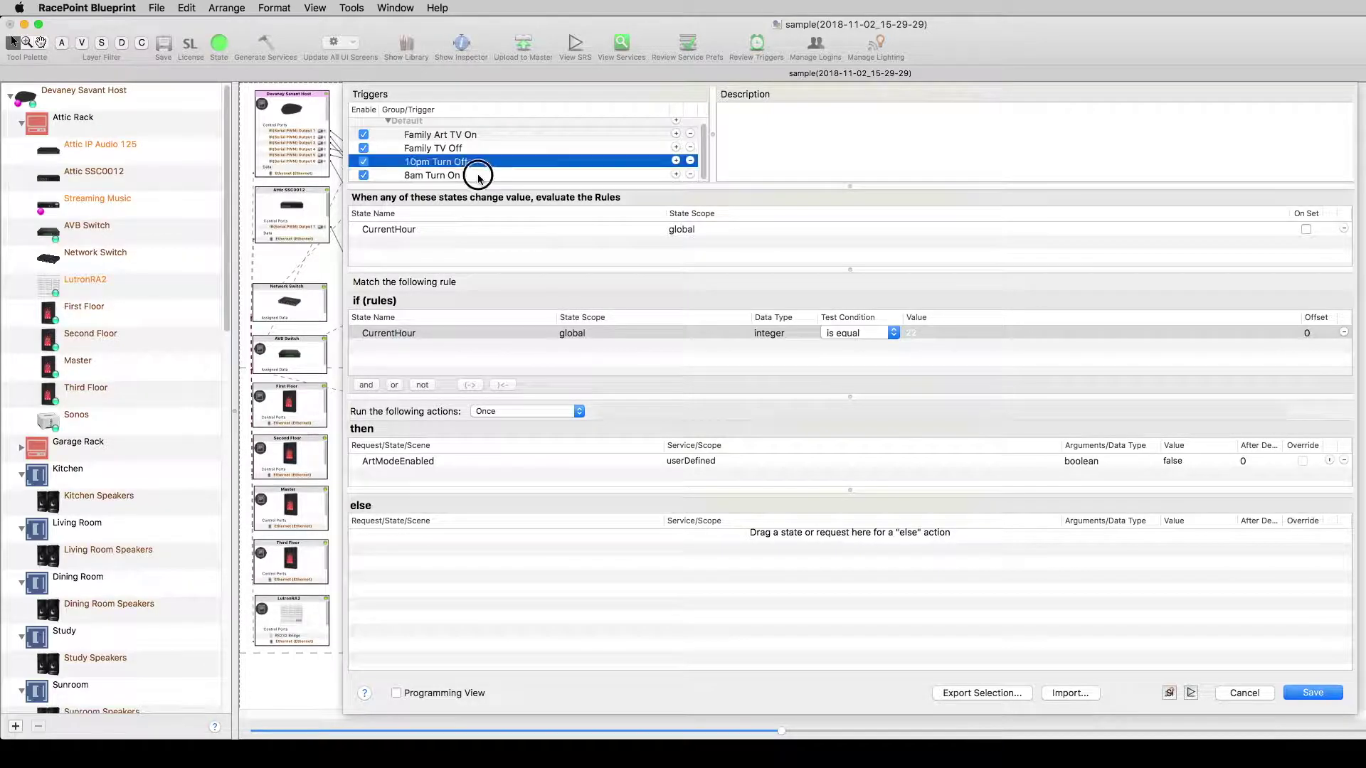
{"action": "left_click", "coordinate": [477, 175]}
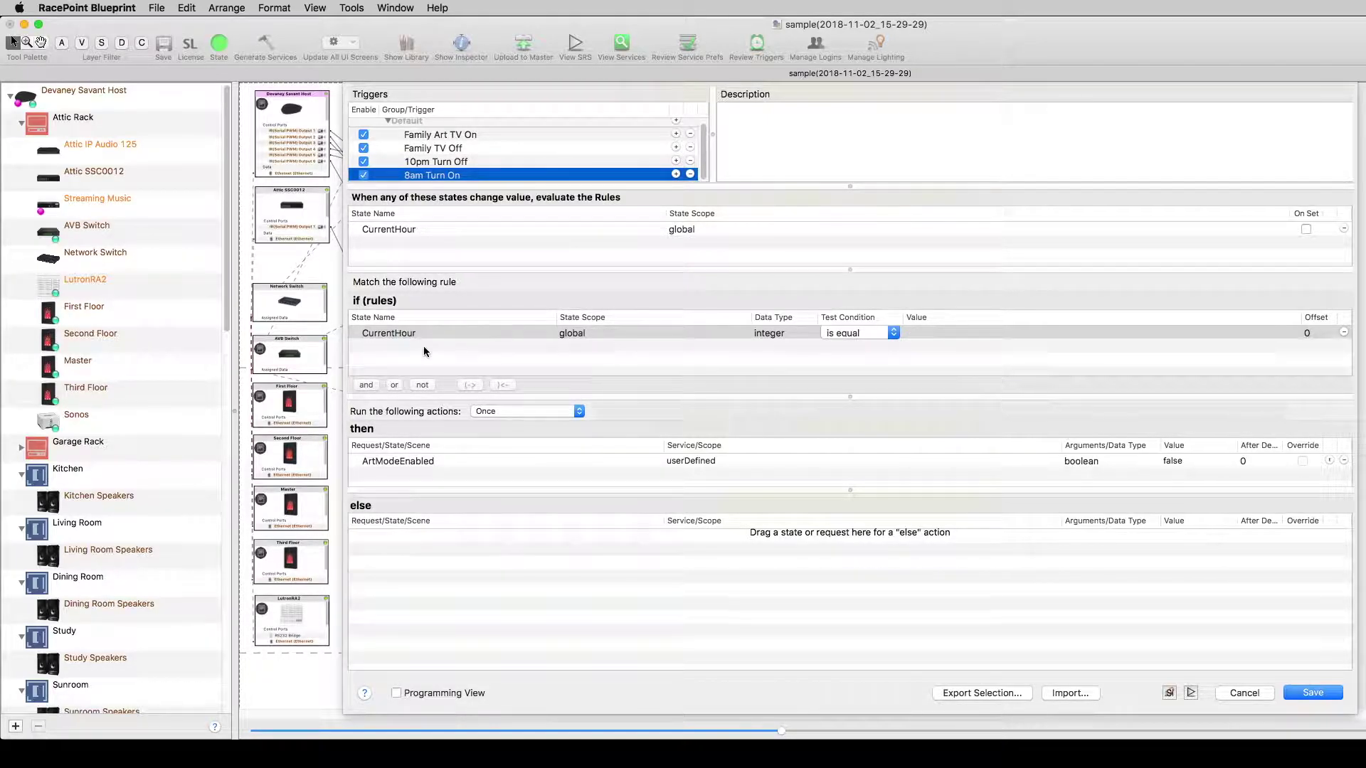
{"action": "left_click", "coordinate": [953, 332]}
{"action": "type", "text": "8"}
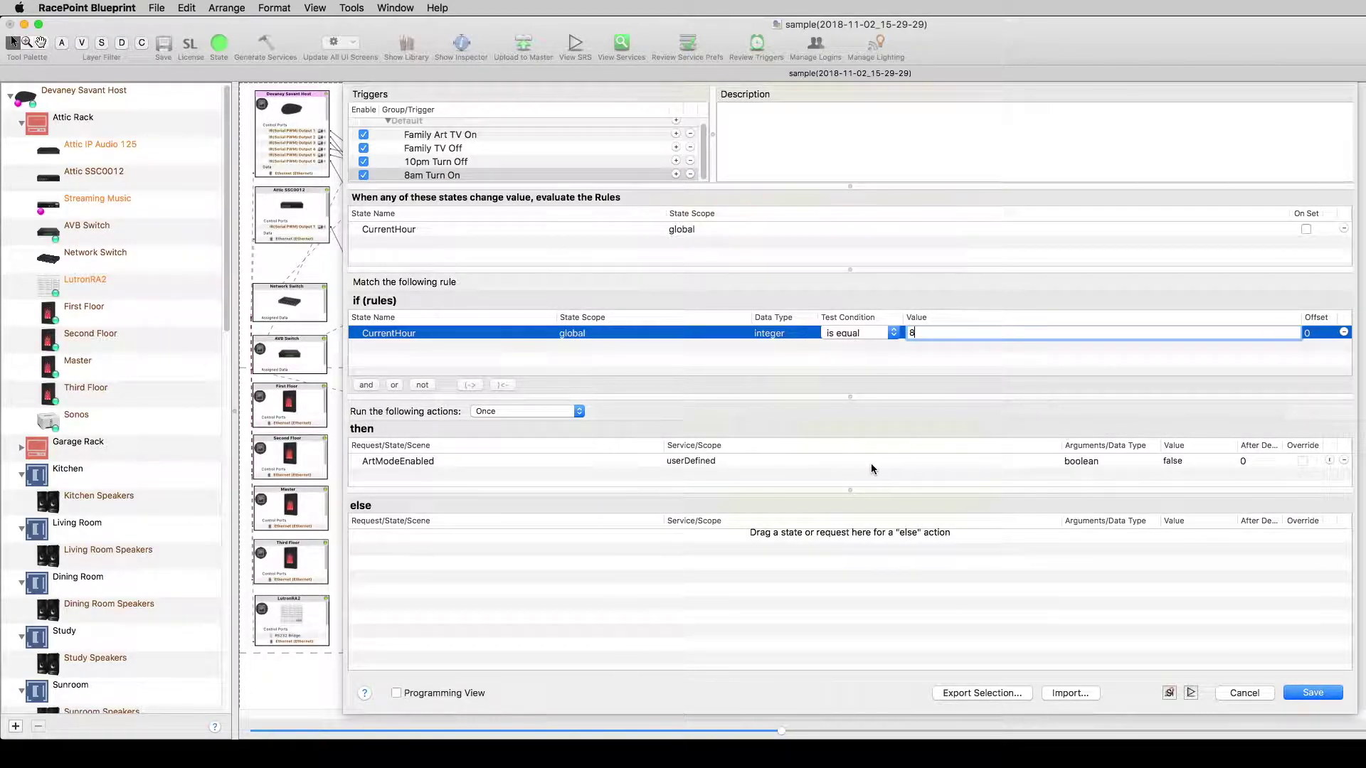
{"action": "left_click", "coordinate": [1171, 461]}
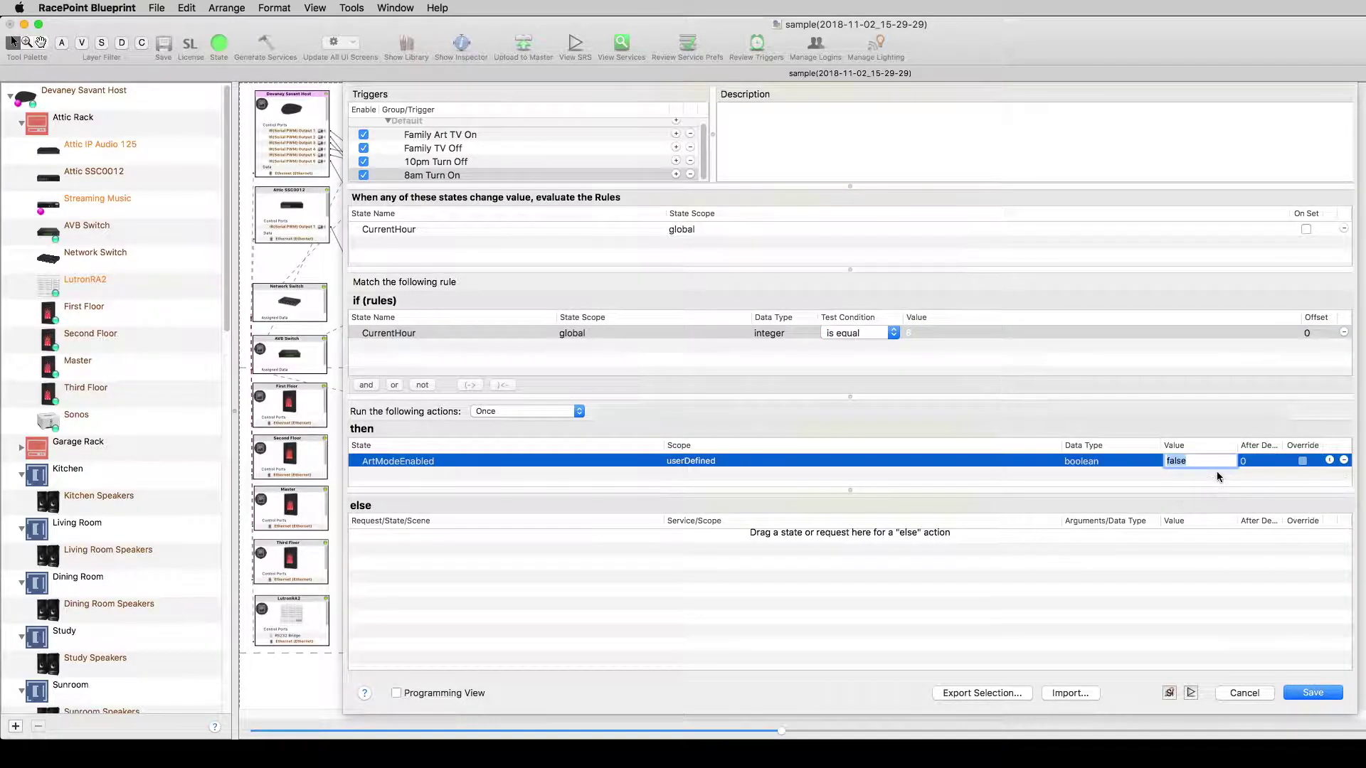
{"action": "type", "text": "true"}
{"action": "key", "text": "Return"}
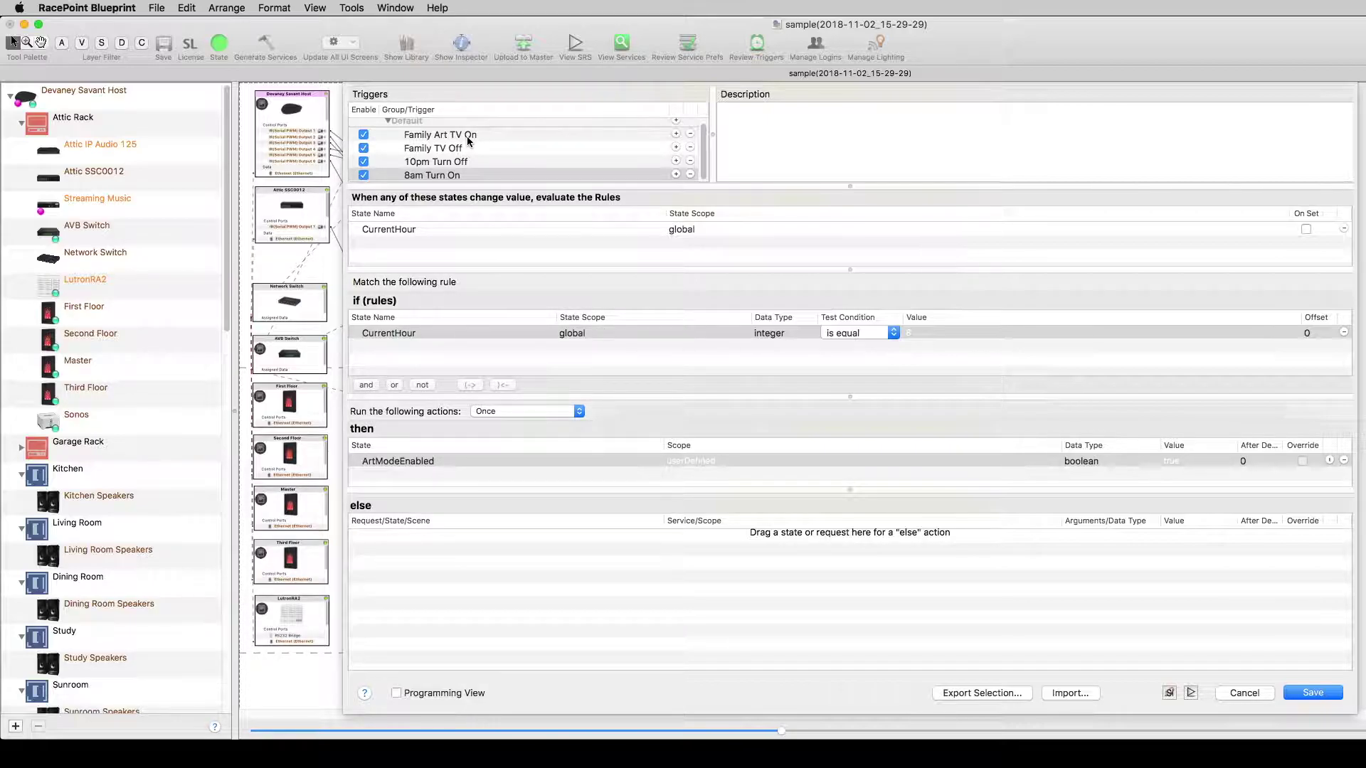
Review the 10pm Turn Off and 8am Turn On triggers, then select Family Art TV On
{"action": "left_click", "coordinate": [476, 163]}
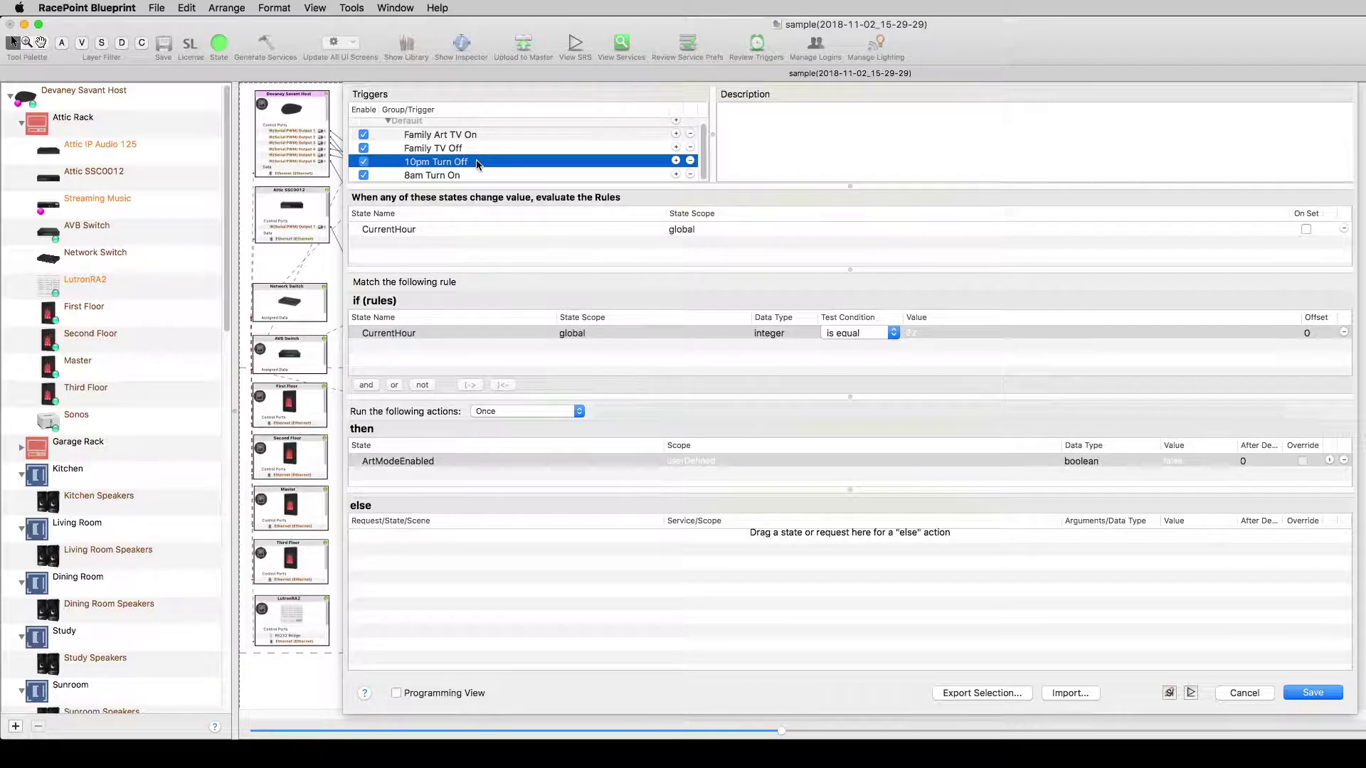
{"action": "left_click", "coordinate": [477, 176]}
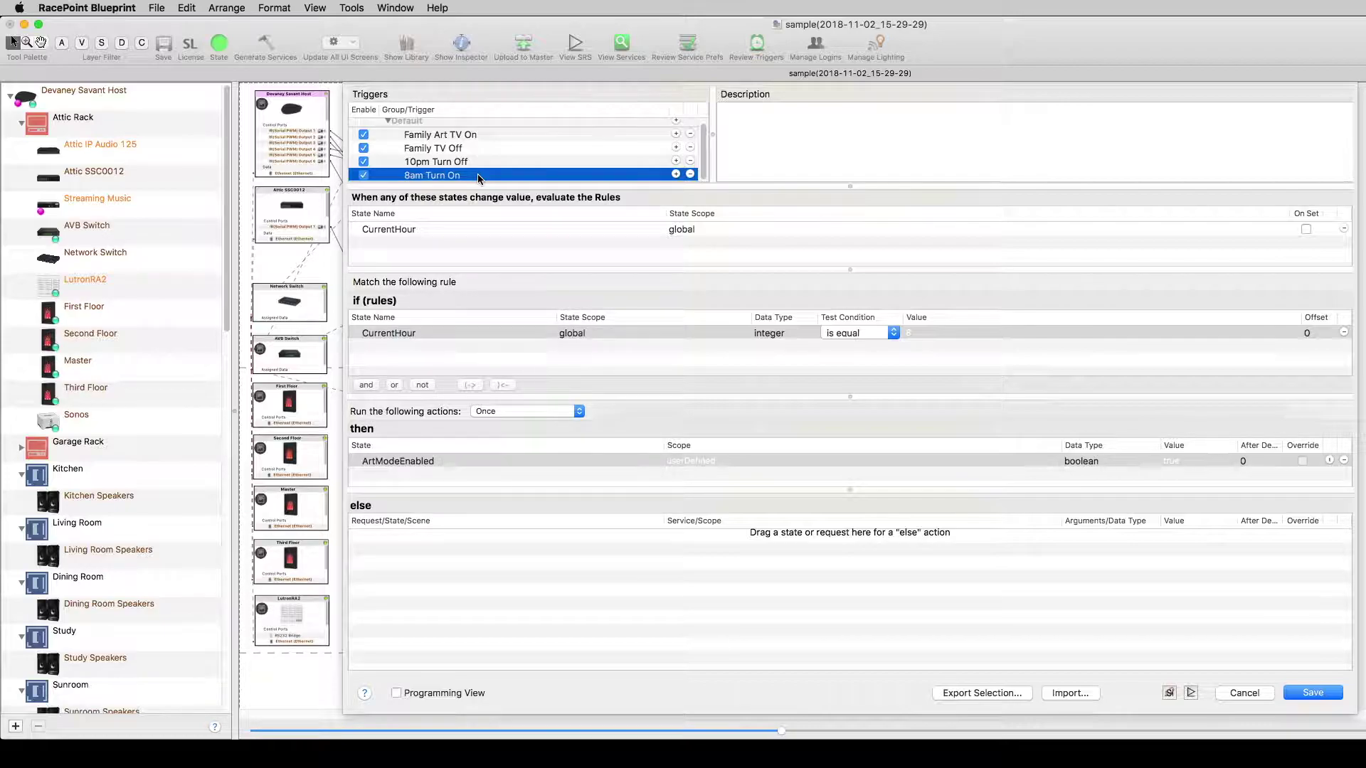
{"action": "left_click", "coordinate": [496, 137]}
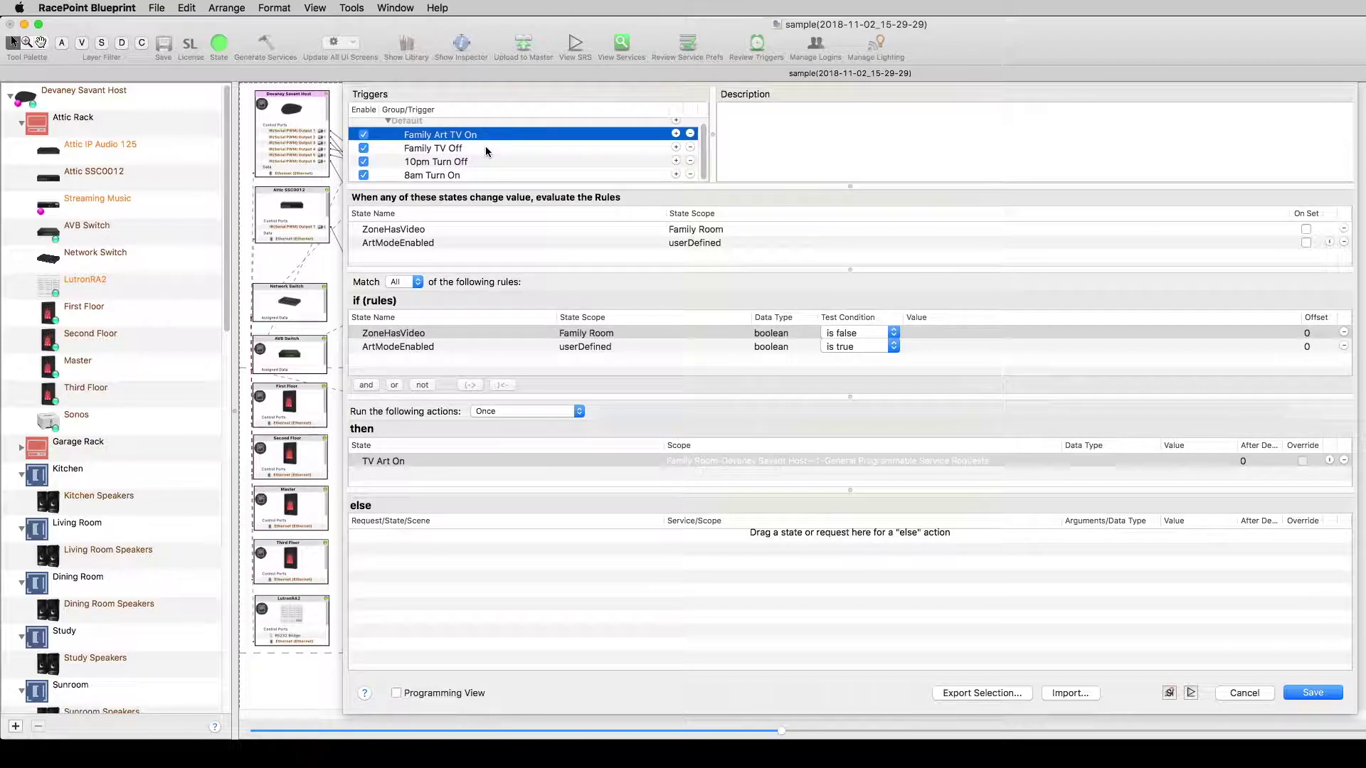
Add two CurrentHour rules joined by AND to Family Art TV On
{"action": "left_click_drag", "start_coordinate": [830, 269], "coordinate": [829, 262]}
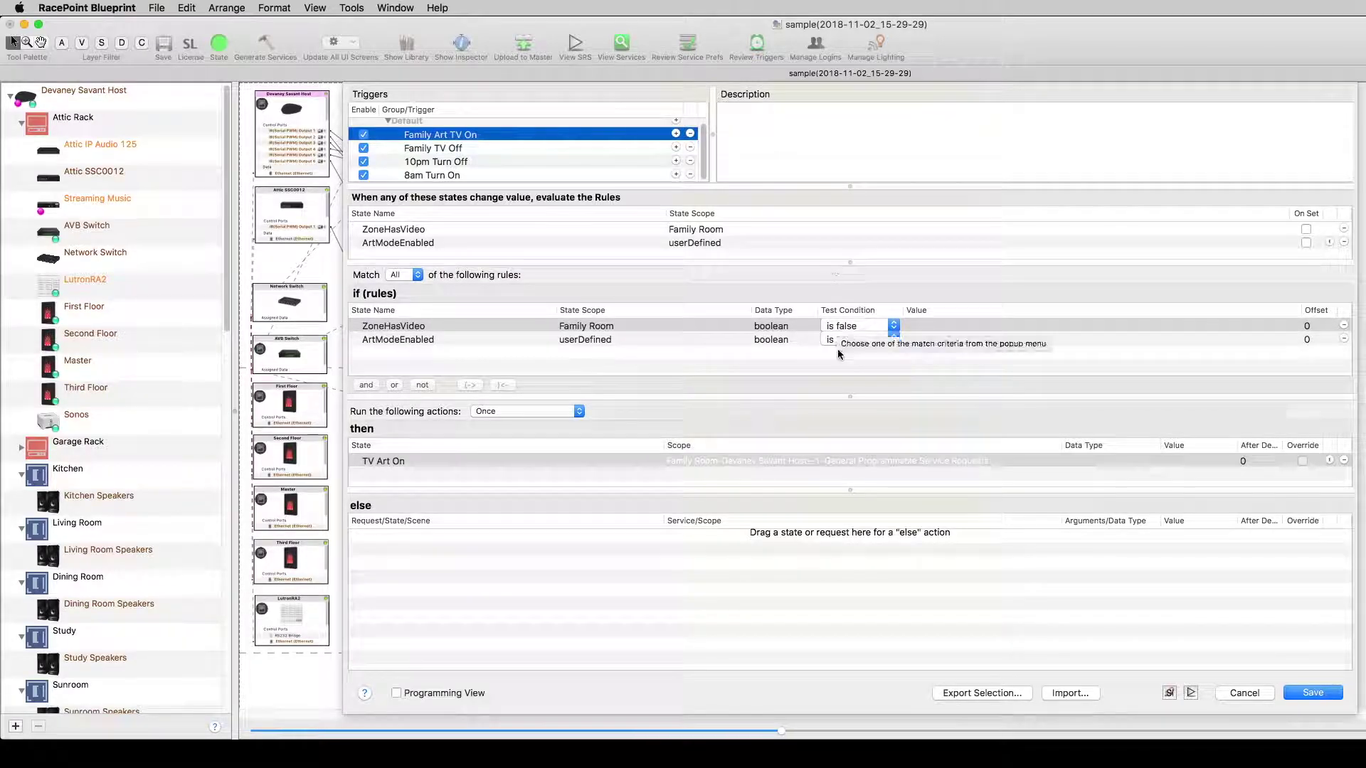
{"action": "left_click_drag", "start_coordinate": [819, 489], "coordinate": [817, 527]}
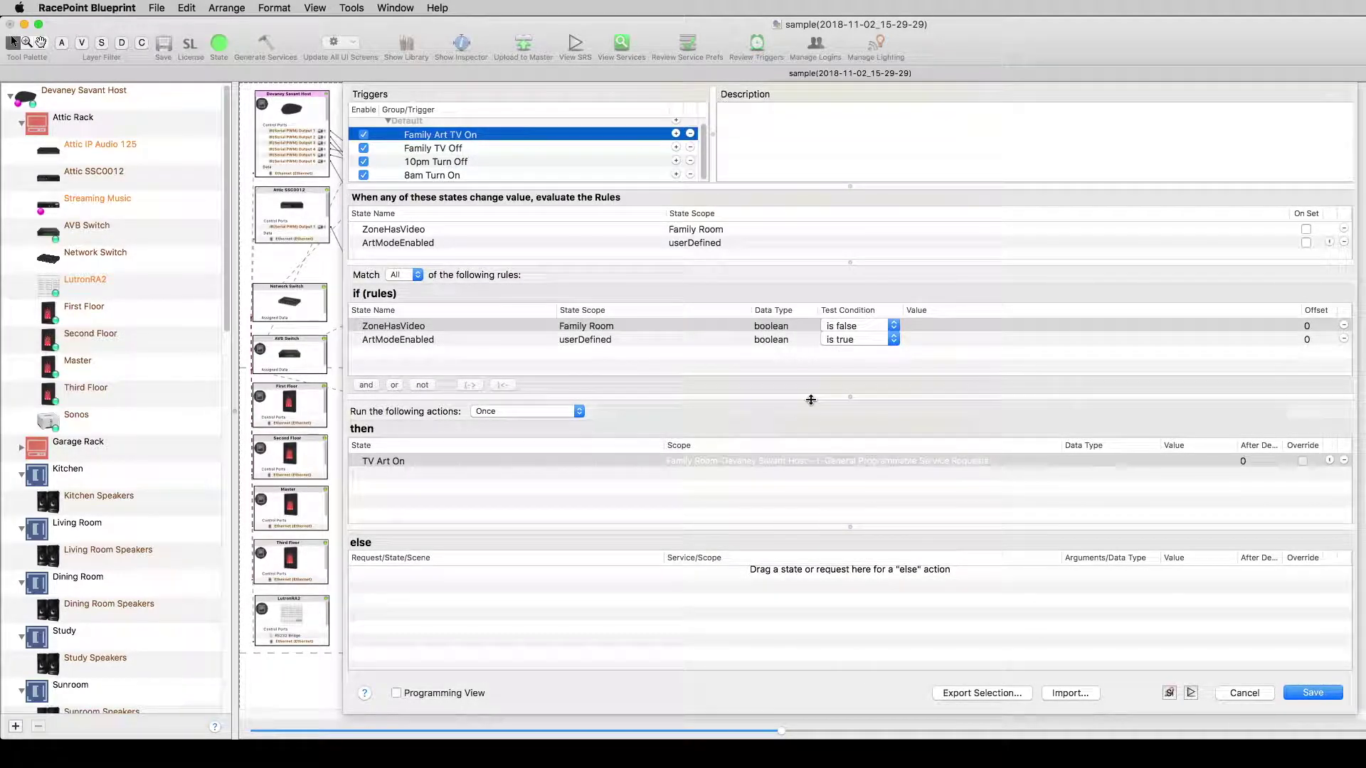
{"action": "left_click_drag", "start_coordinate": [813, 402], "coordinate": [812, 429]}
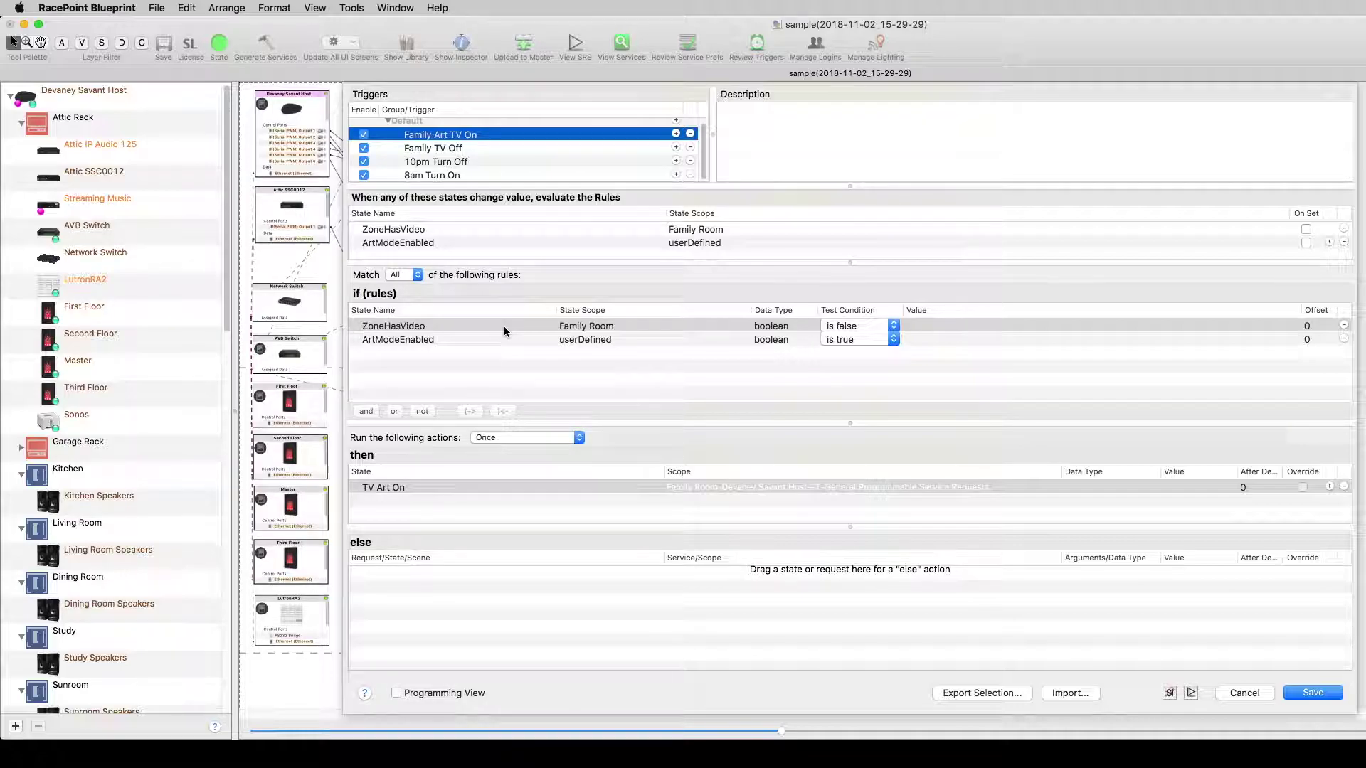
{"action": "left_click", "coordinate": [428, 363]}
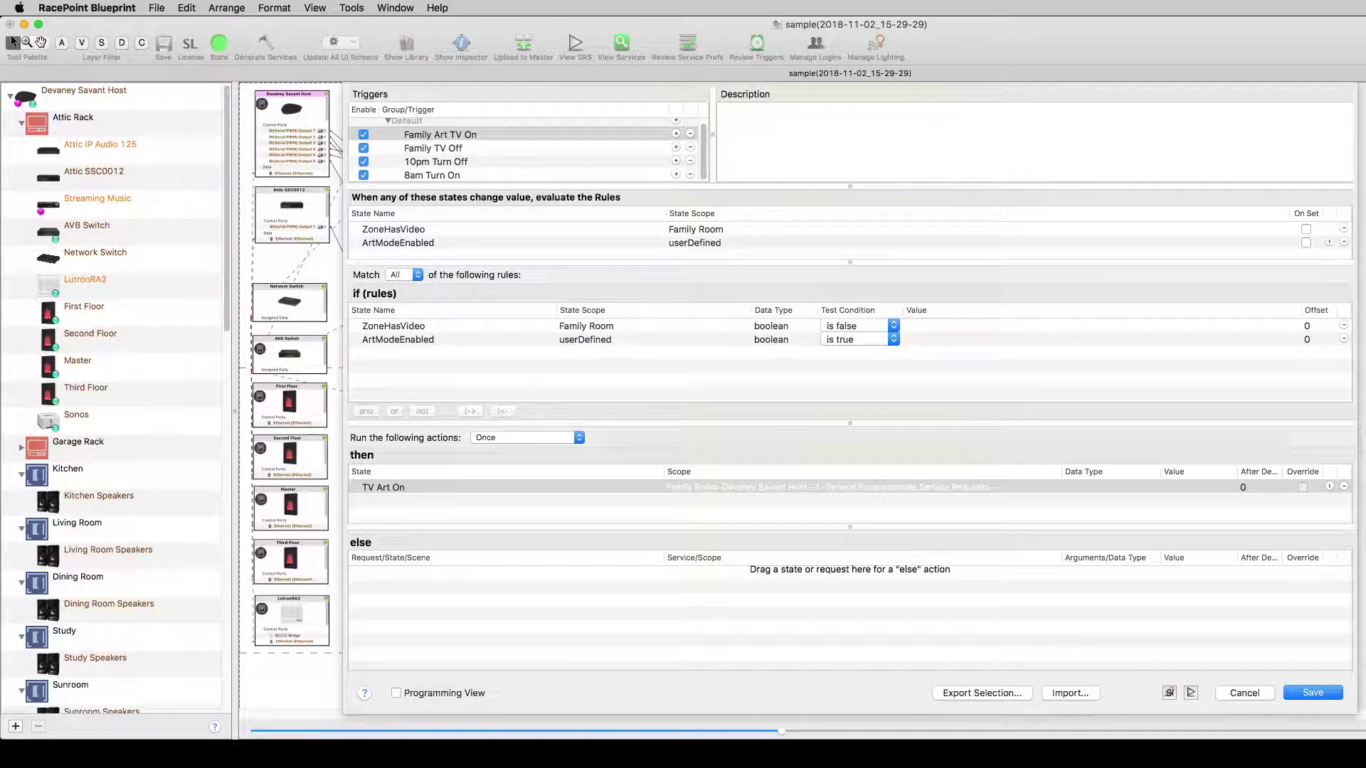
{"action": "key", "text": "super+shift+r"}
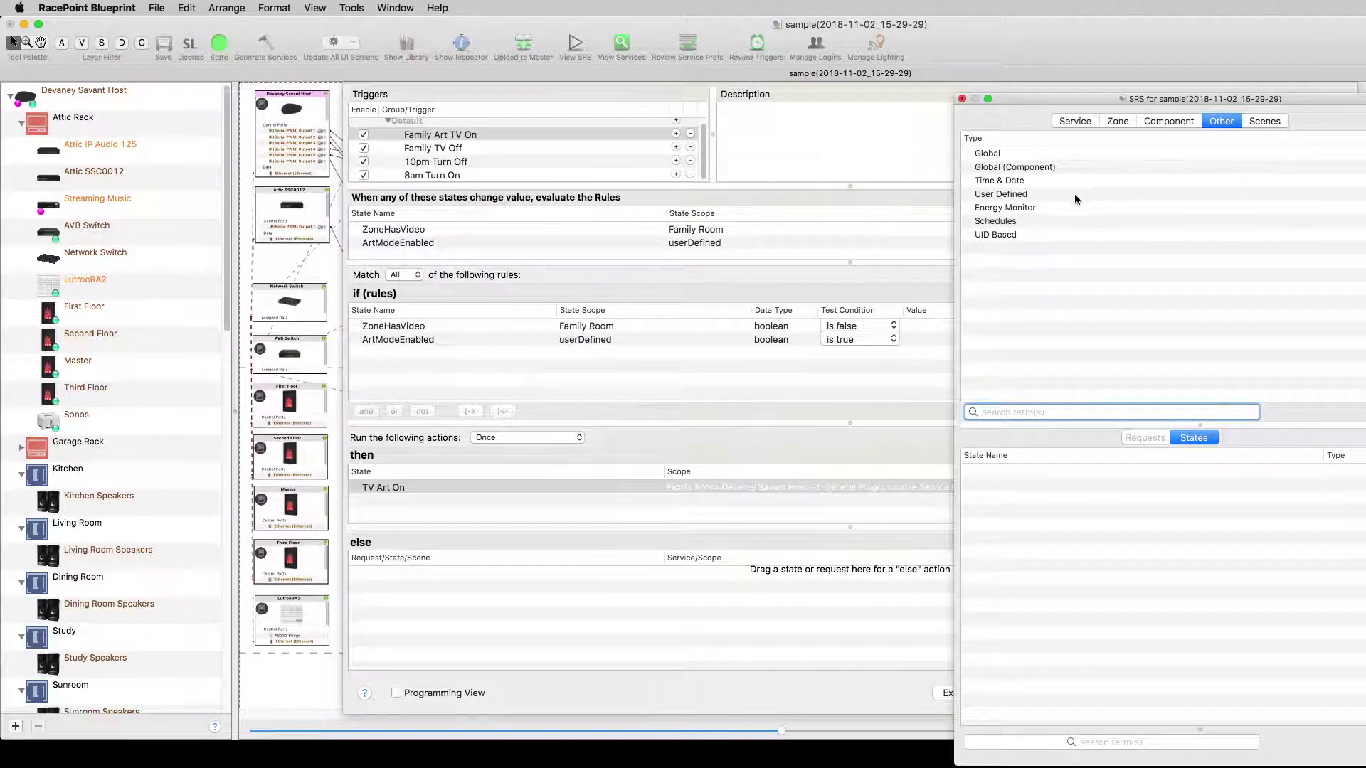
{"action": "left_click", "coordinate": [1018, 181]}
{"action": "left_click_drag", "start_coordinate": [1014, 484], "coordinate": [483, 380]}
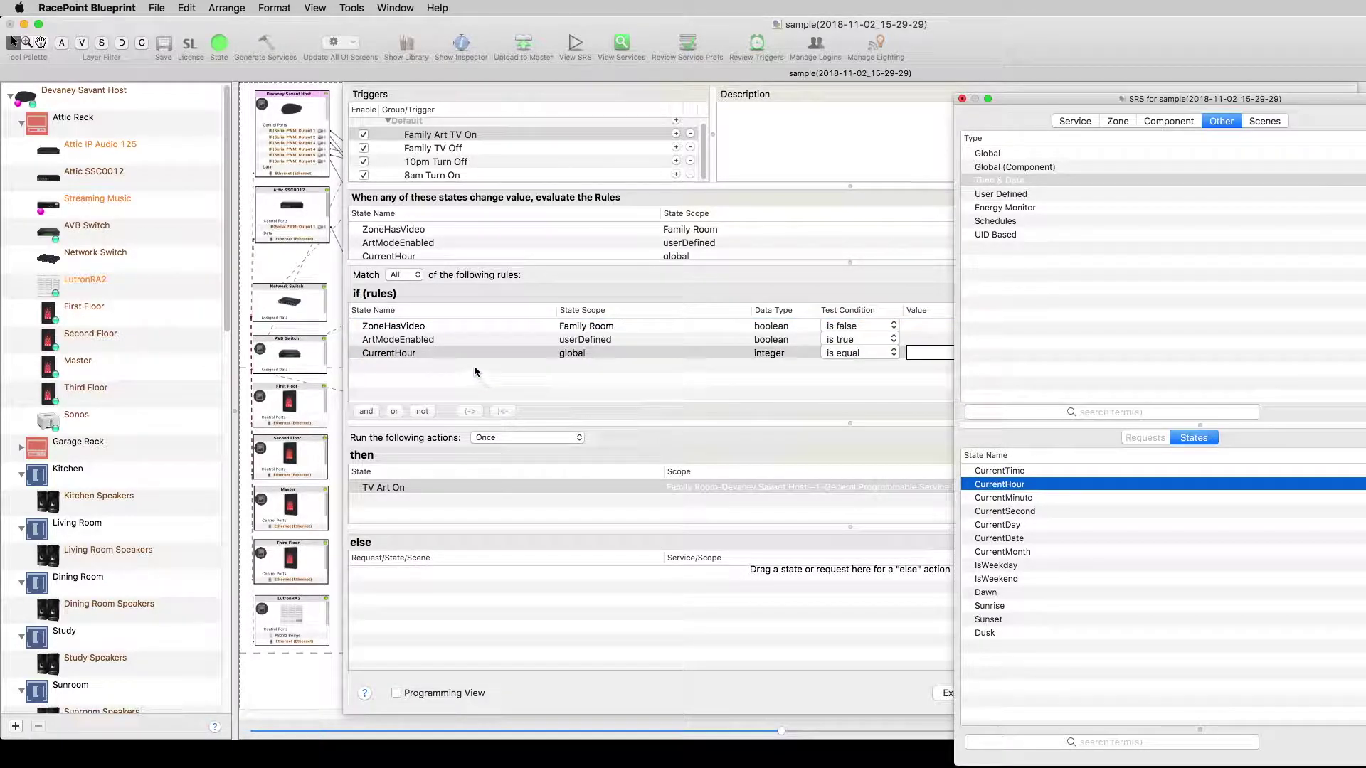
{"action": "left_click", "coordinate": [366, 411]}
{"action": "left_click_drag", "start_coordinate": [1000, 484], "coordinate": [544, 391]}
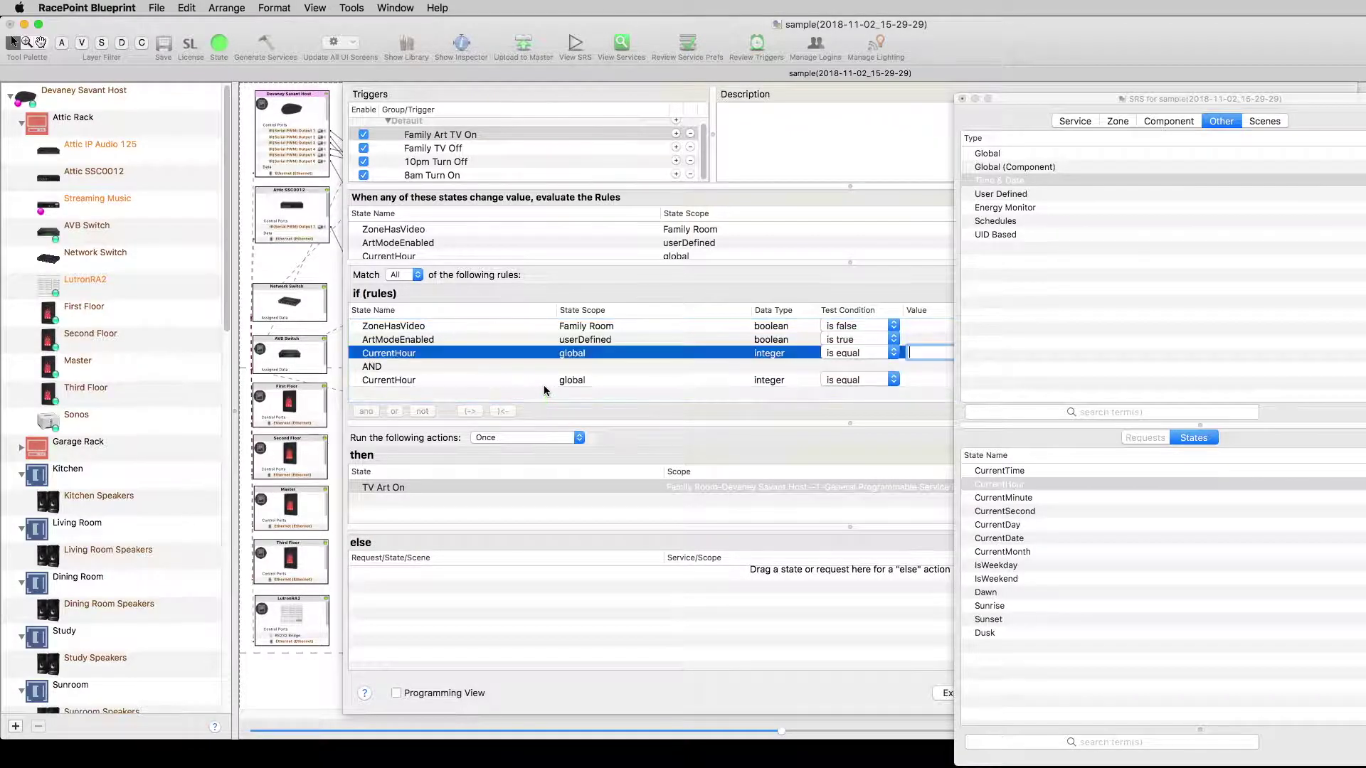
{"action": "left_click", "coordinate": [962, 99]}
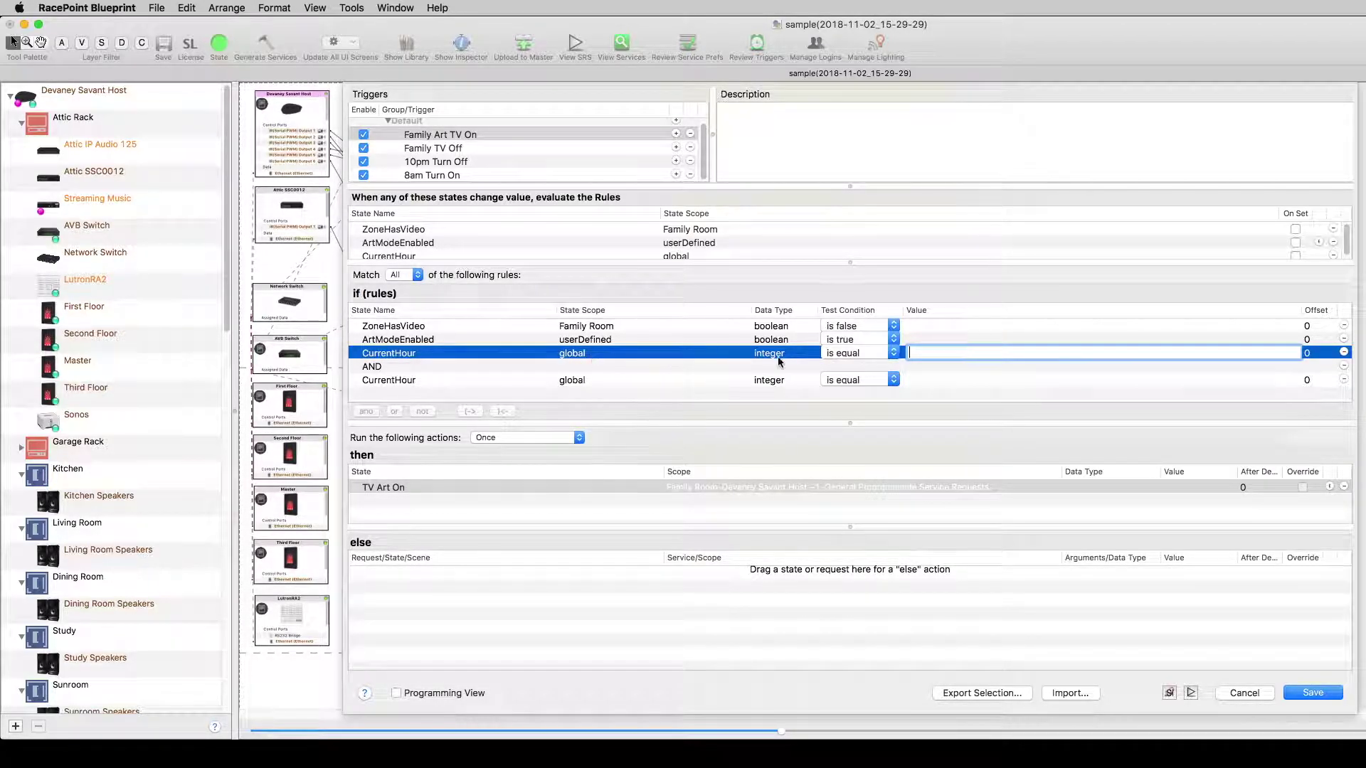
Set the hour rules to 'is greater than or equal' 8 and 'is less than' 22
{"action": "left_click", "coordinate": [844, 353]}
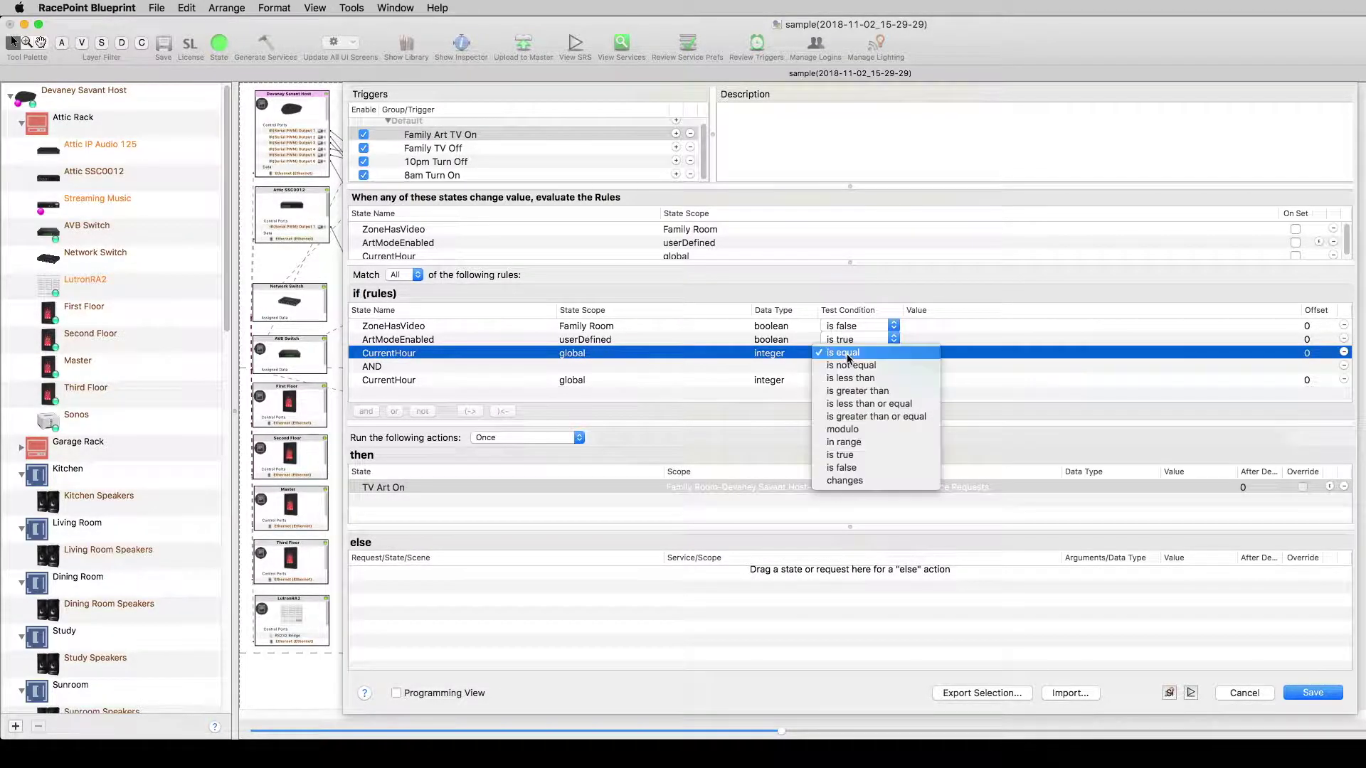
{"action": "left_click", "coordinate": [923, 417]}
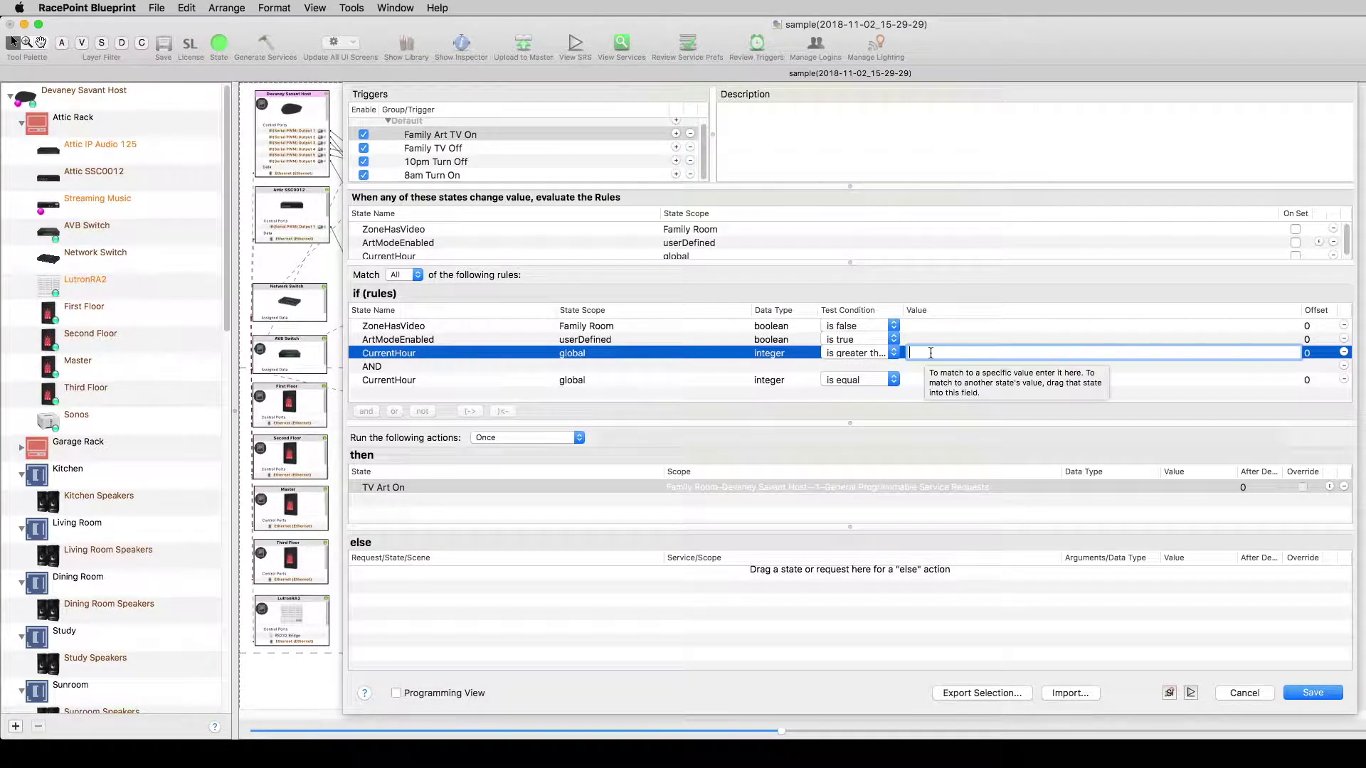
{"action": "type", "text": "8"}
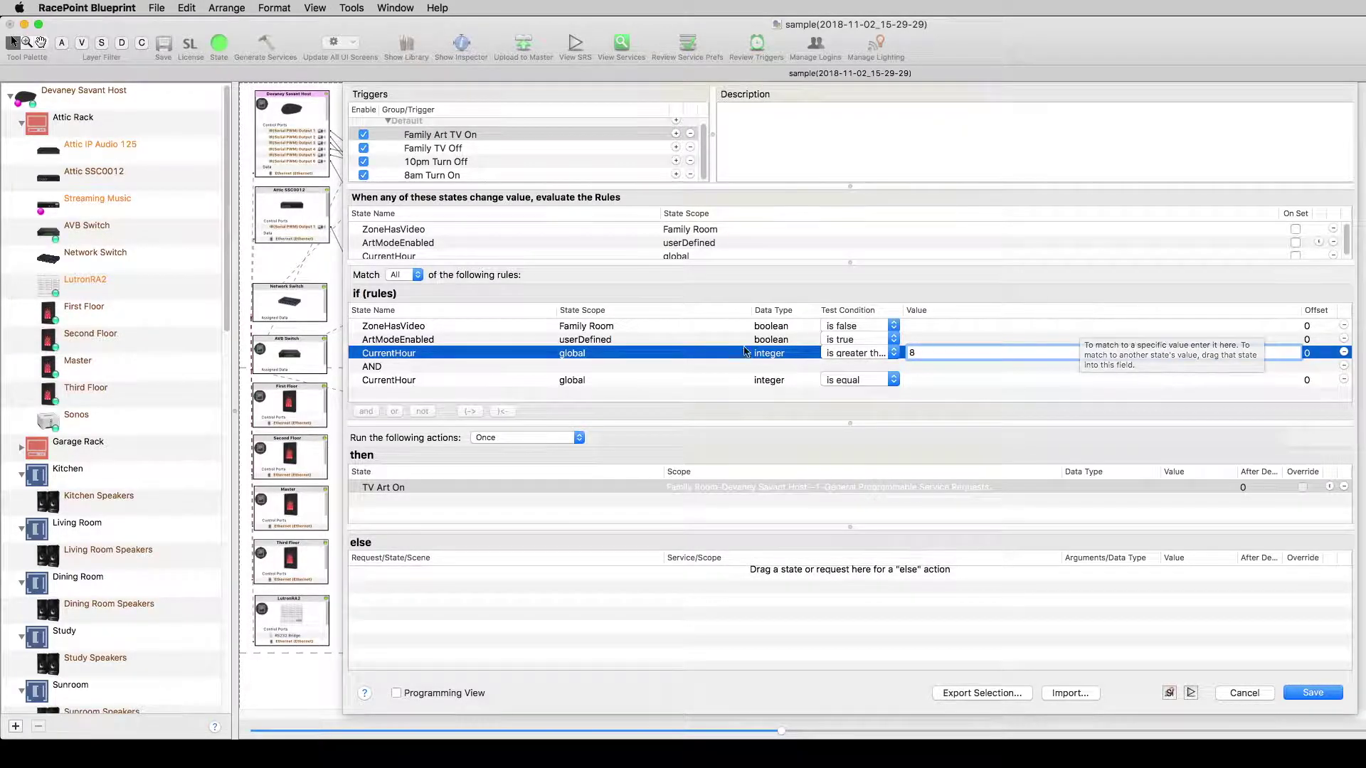
{"action": "left_click", "coordinate": [878, 380]}
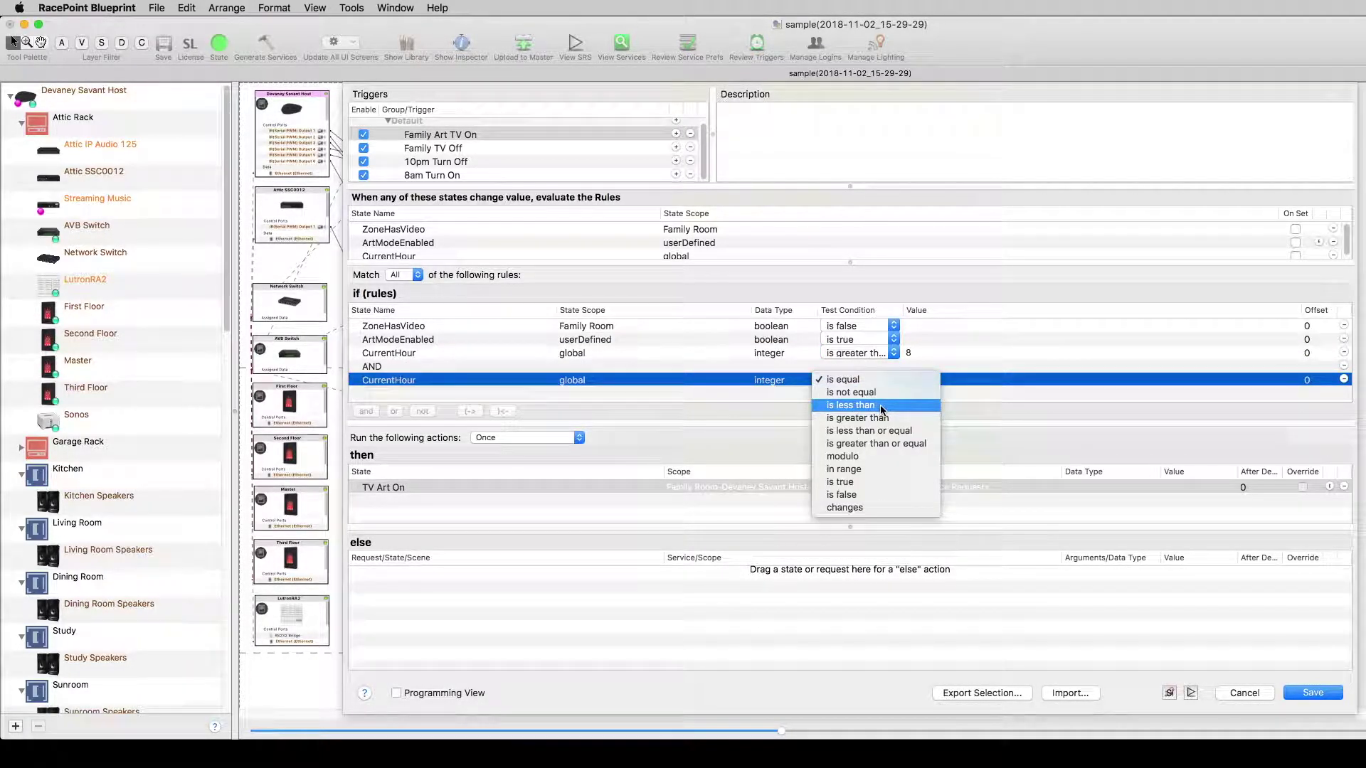
{"action": "left_click", "coordinate": [881, 406]}
{"action": "left_click", "coordinate": [933, 380]}
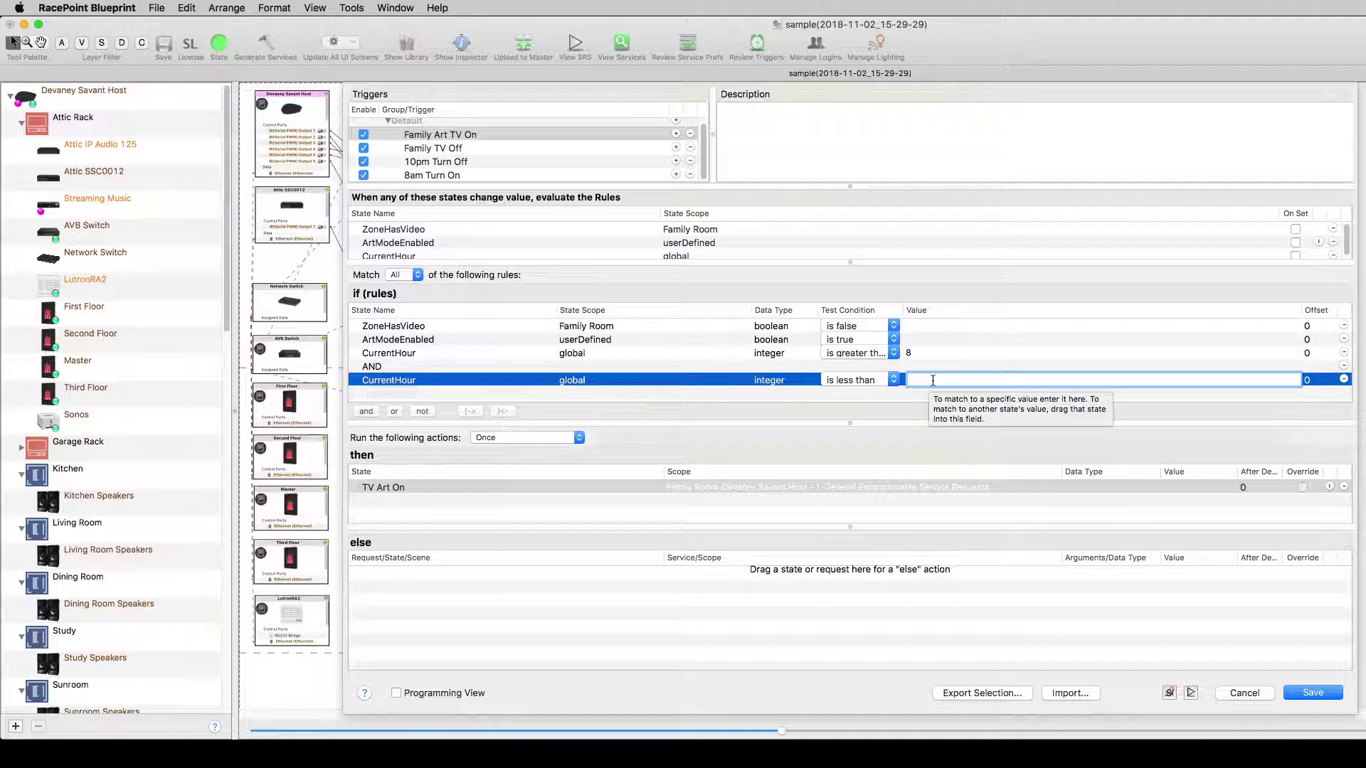
{"action": "type", "text": "0"}
{"action": "left_click", "coordinate": [921, 381]}
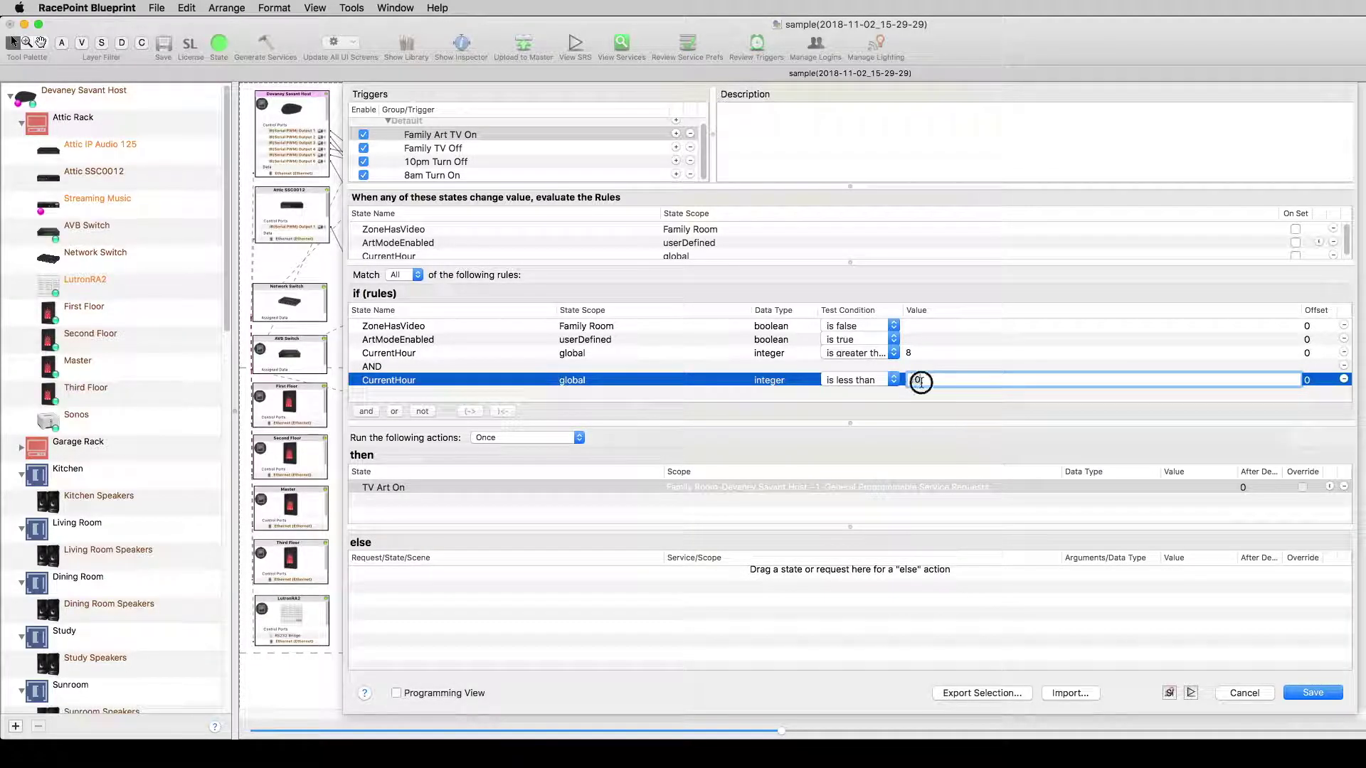
{"action": "type", "text": "1"}
{"action": "key", "text": "Return"}
{"action": "left_click", "coordinate": [908, 311]}
{"action": "left_click_drag", "start_coordinate": [909, 311], "coordinate": [951, 309]}
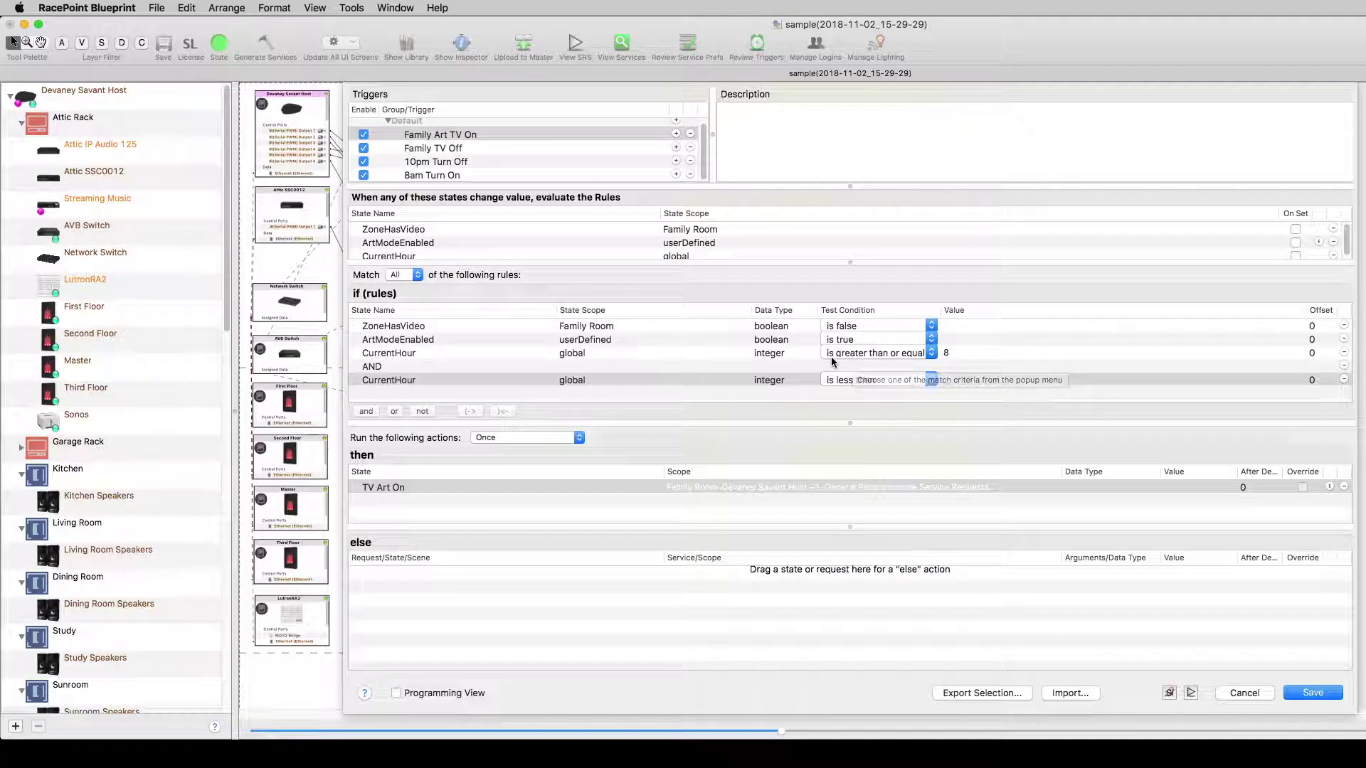
{"action": "left_click", "coordinate": [950, 356]}
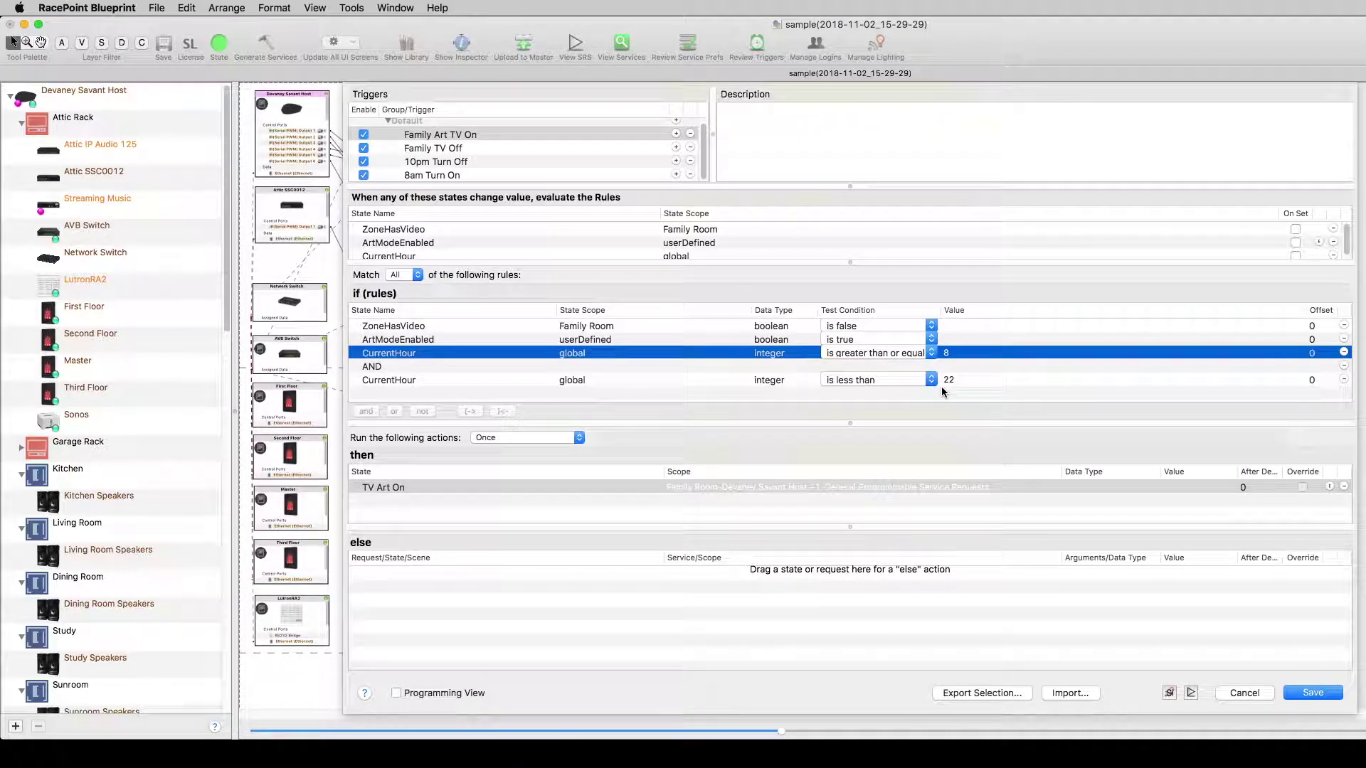
Group the two CurrentHour rules and their AND into one Complex condition
{"action": "left_click_drag", "start_coordinate": [705, 262], "coordinate": [705, 283]}
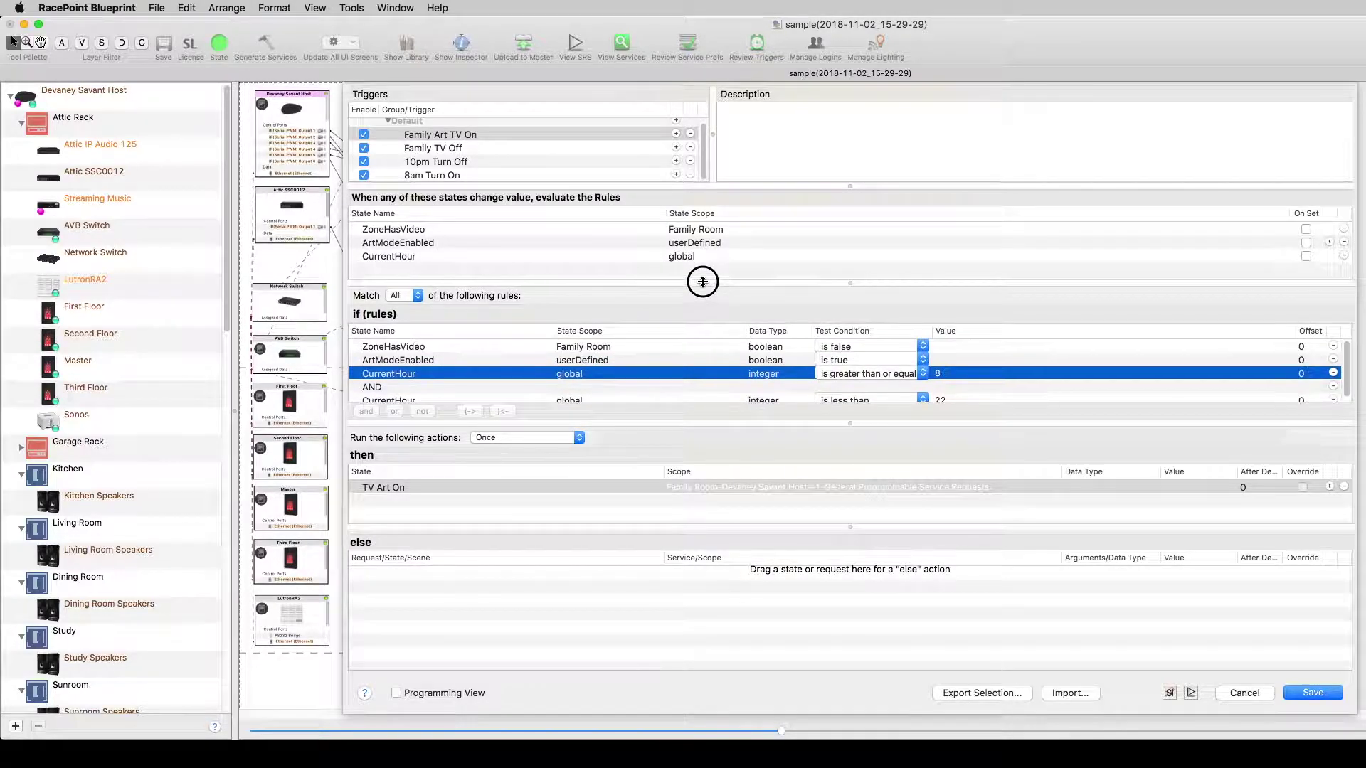
{"action": "left_click_drag", "start_coordinate": [725, 426], "coordinate": [723, 445]}
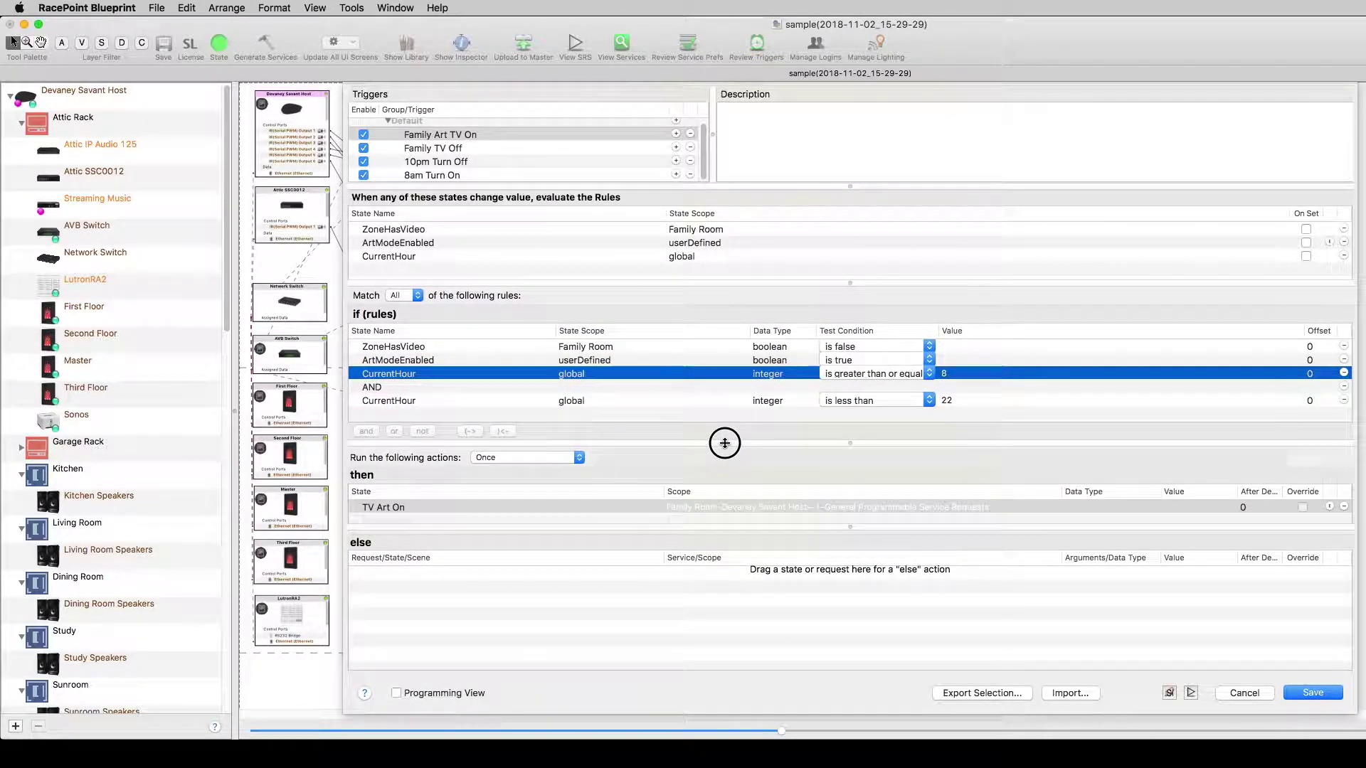
{"action": "left_click_drag", "start_coordinate": [701, 528], "coordinate": [702, 535]}
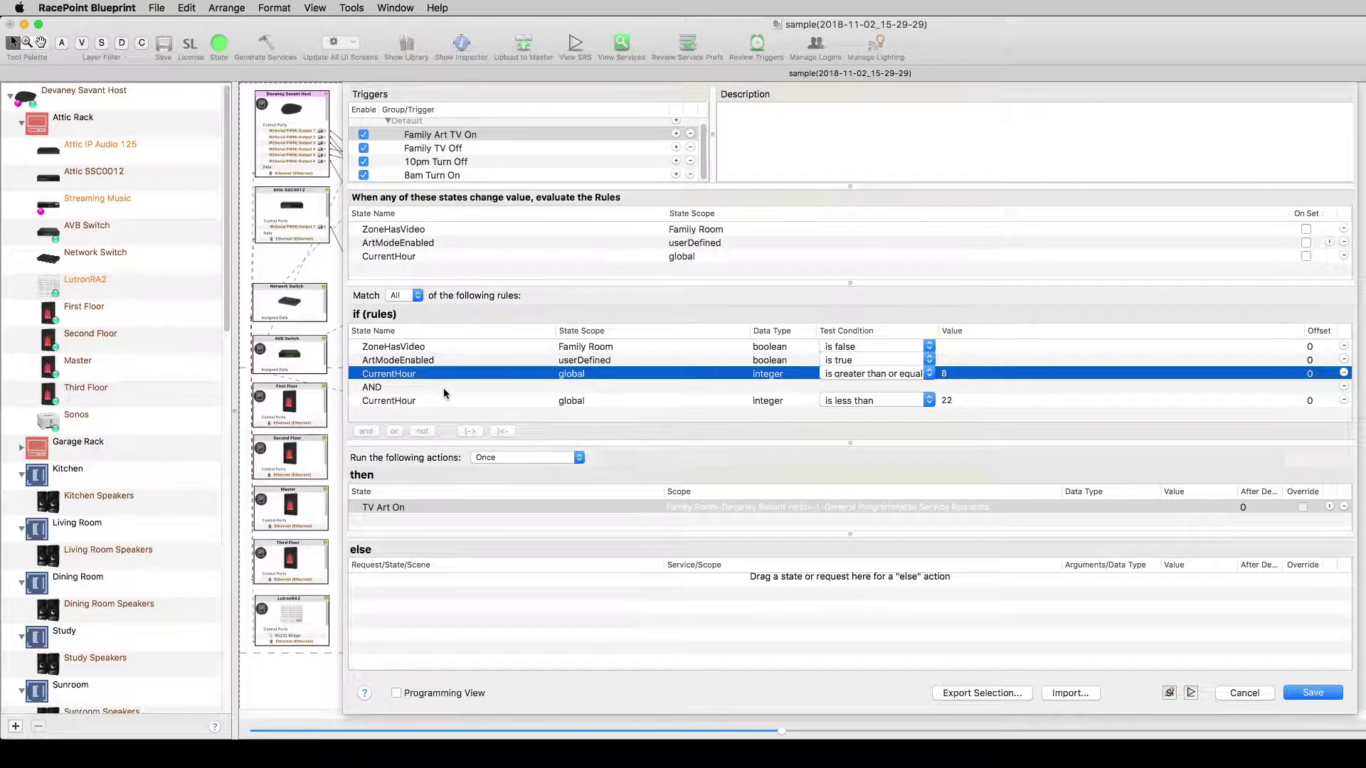
{"action": "left_click", "coordinate": [393, 404], "text": "shift"}
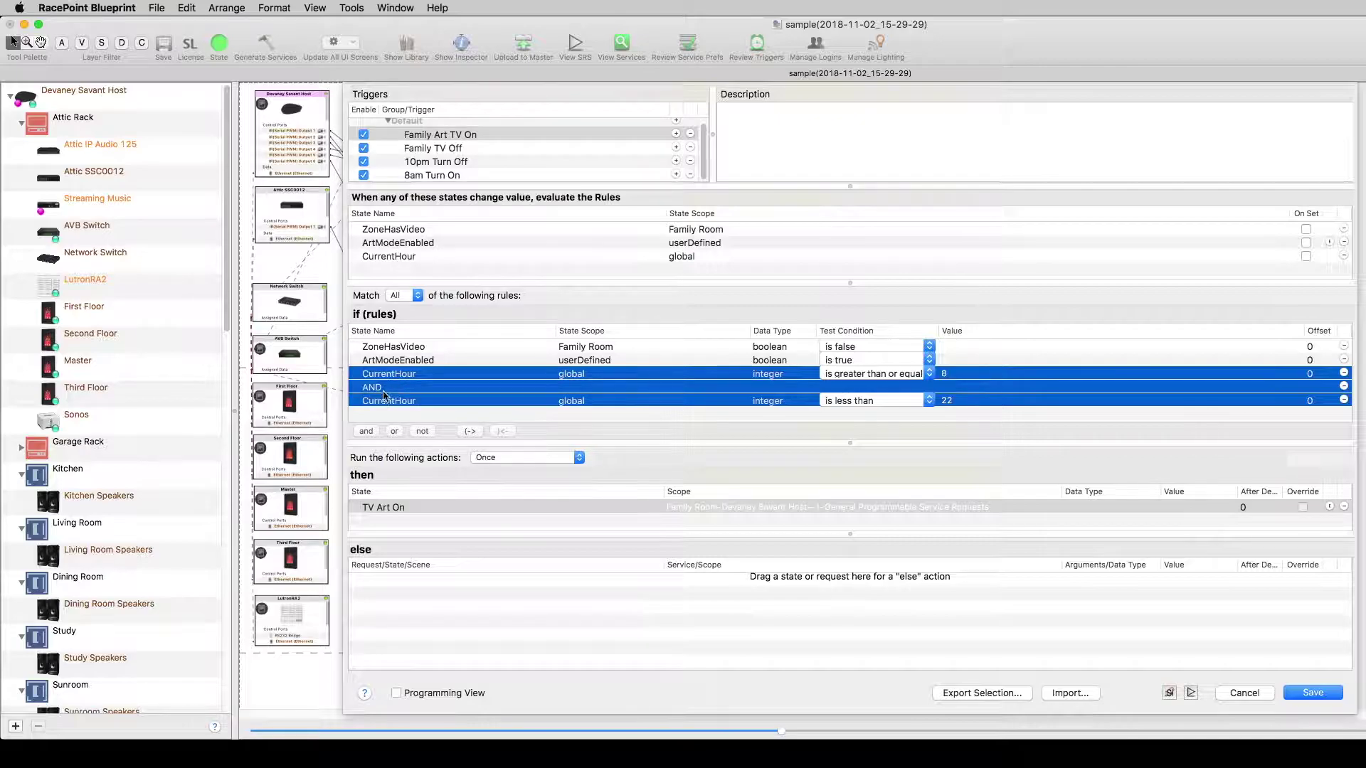
{"action": "left_click", "coordinate": [469, 431]}
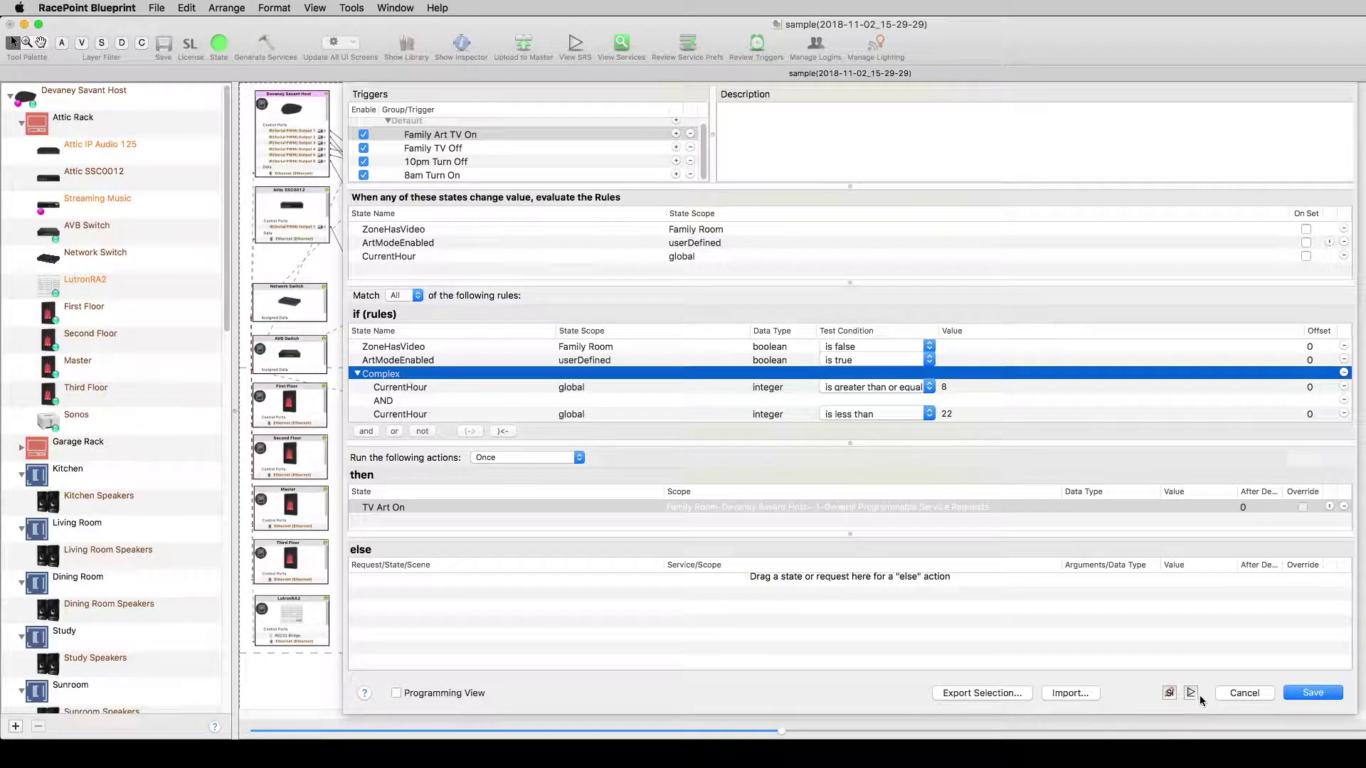
Check the less-than comparison and enlarge the rules and else panels
{"action": "left_click", "coordinate": [906, 416]}
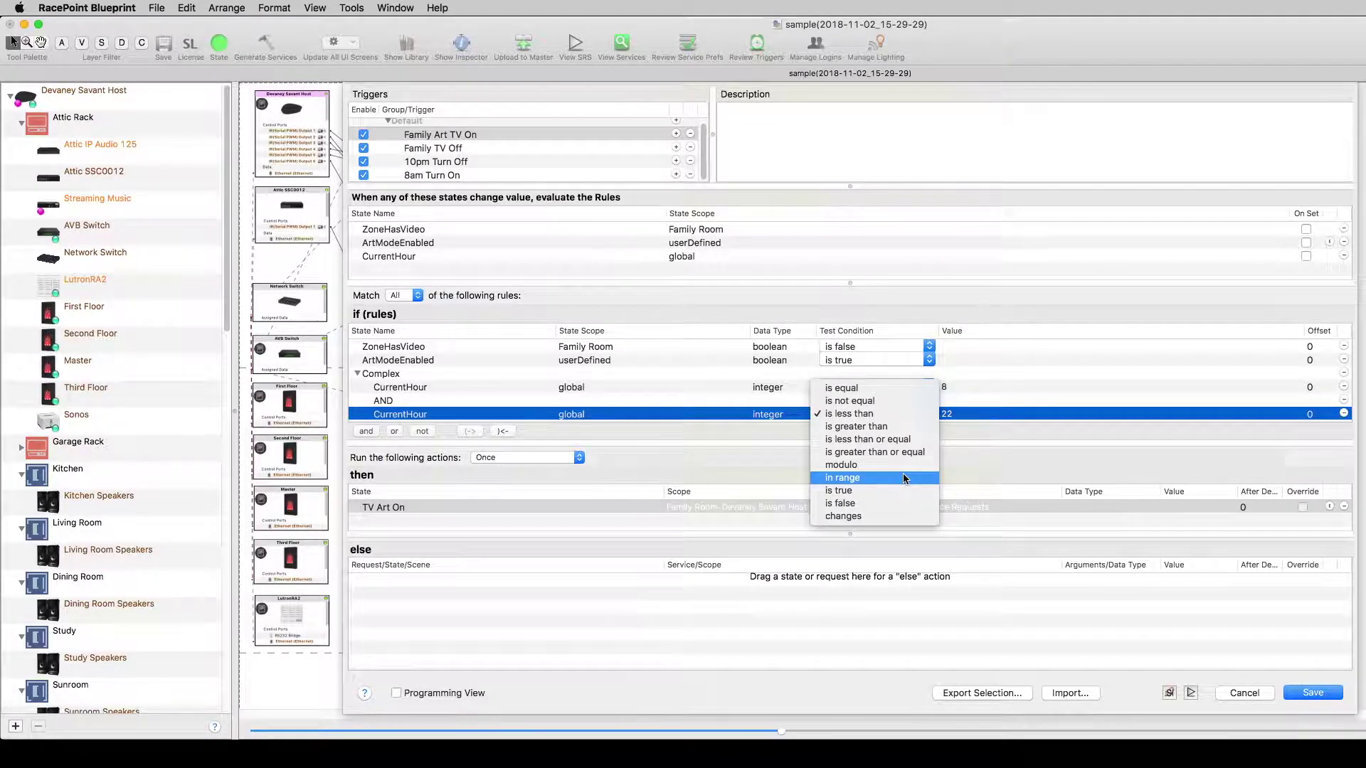
{"action": "left_click", "coordinate": [972, 451]}
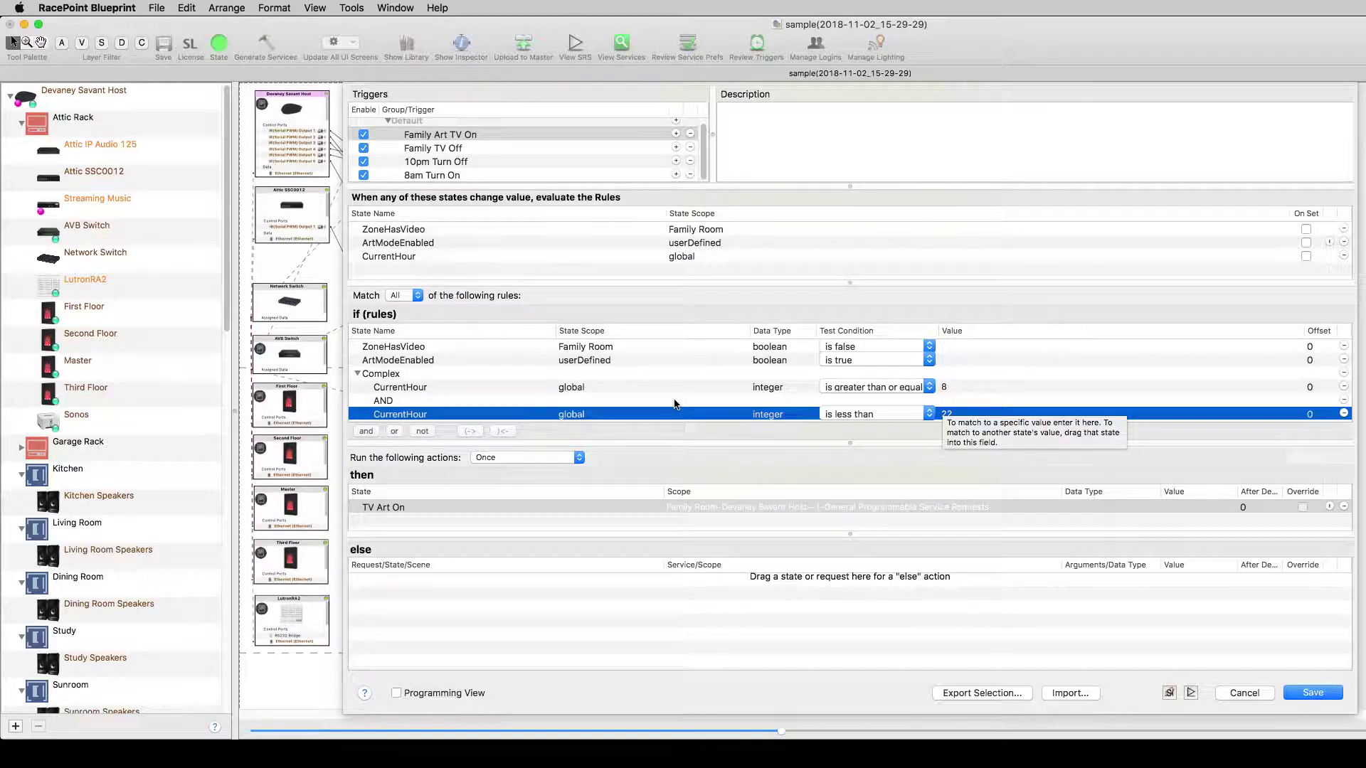
{"action": "left_click_drag", "start_coordinate": [674, 442], "coordinate": [674, 455]}
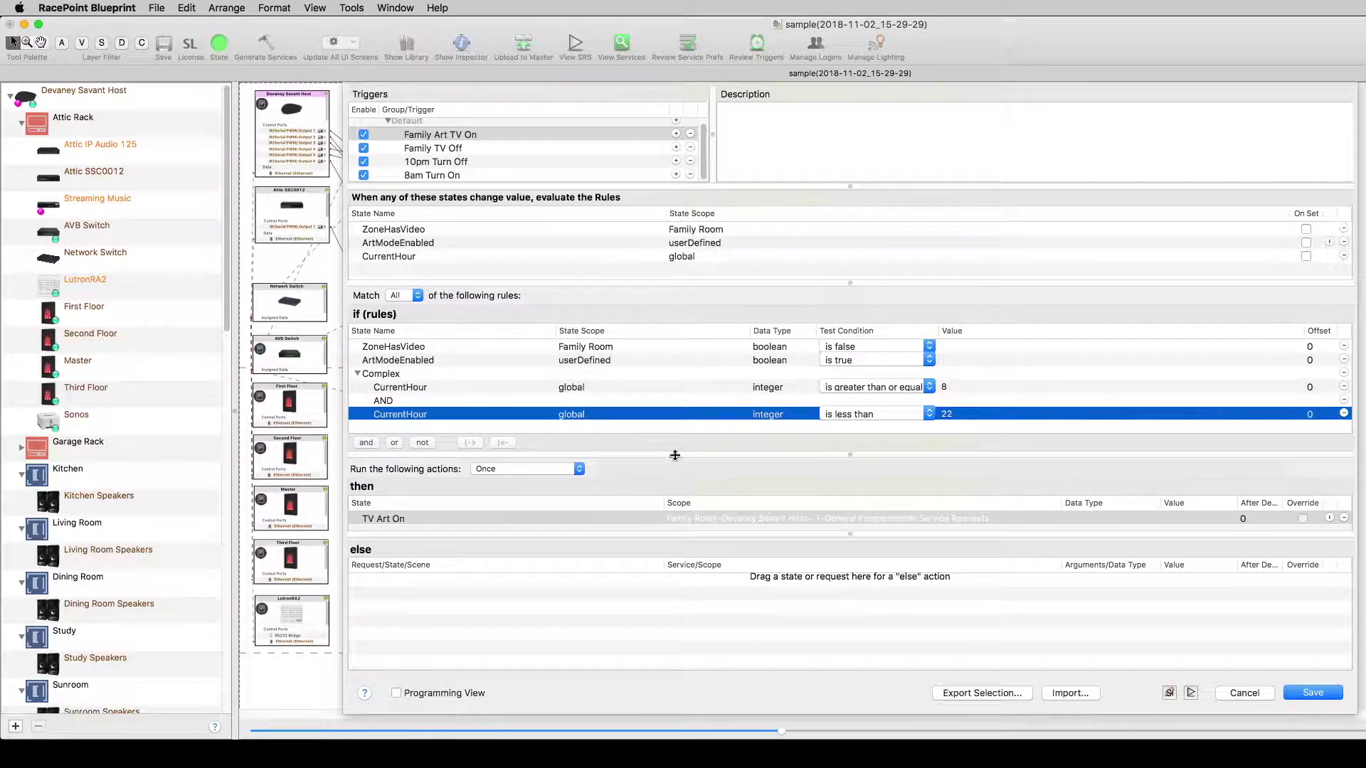
{"action": "left_click_drag", "start_coordinate": [676, 535], "coordinate": [676, 546]}
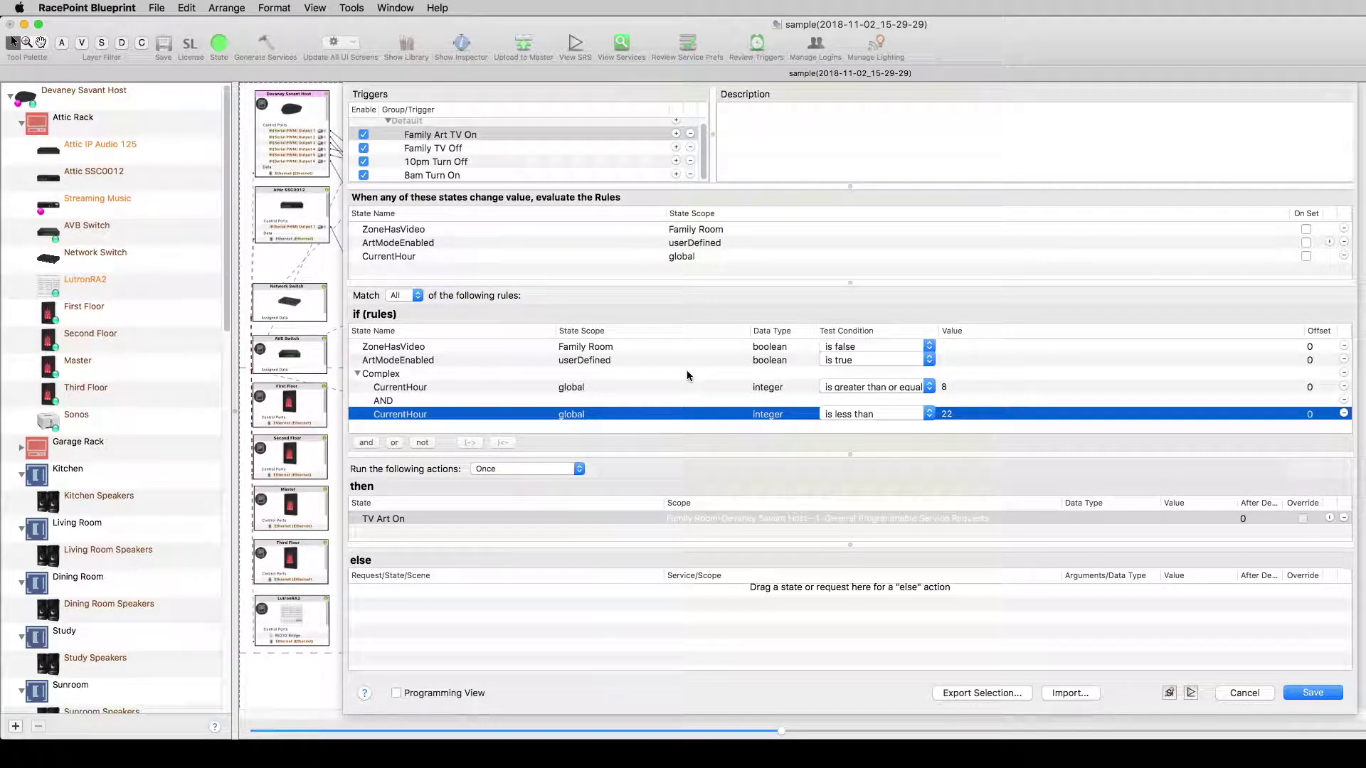
{"action": "left_click", "coordinate": [457, 149]}
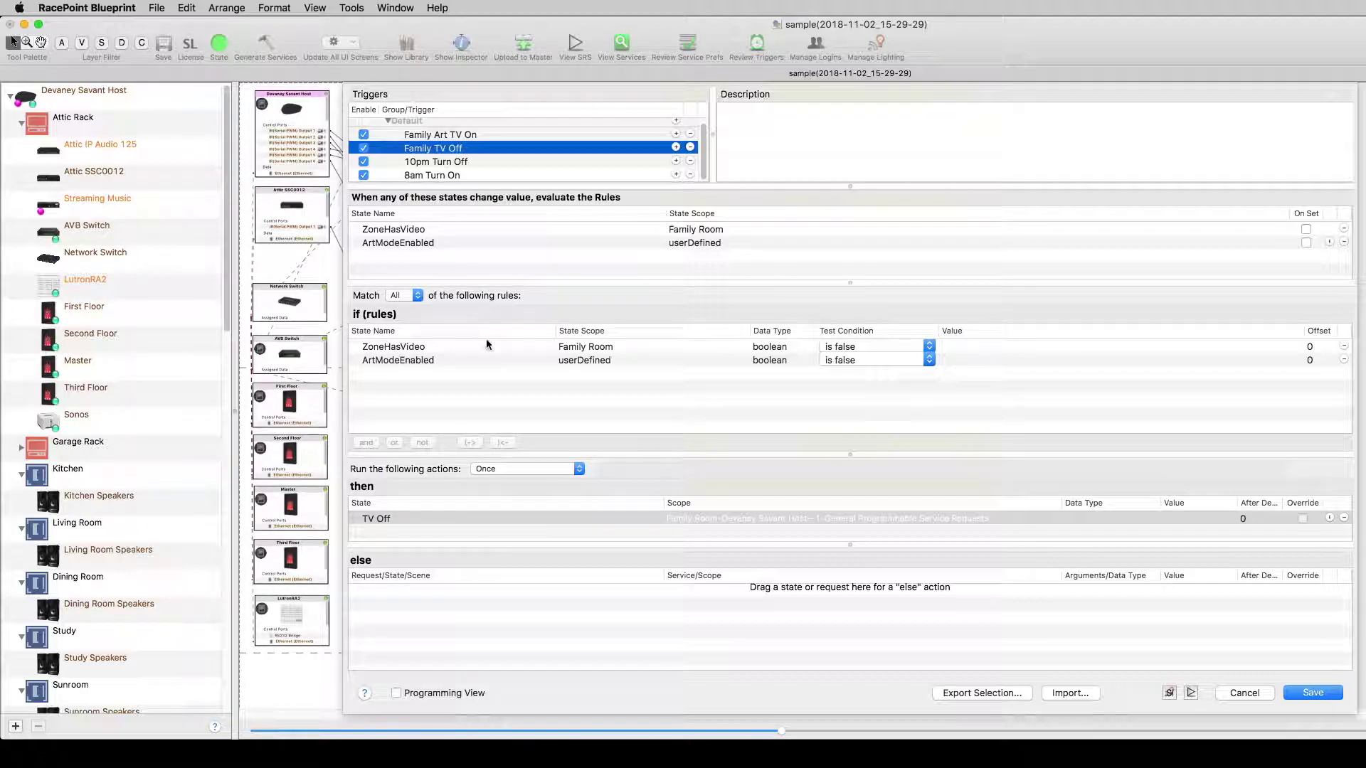
Focus Family TV Off's if (rules) table with its ZoneHasVideo and ArtModeEnabled false rules
{"action": "left_click", "coordinate": [473, 382]}
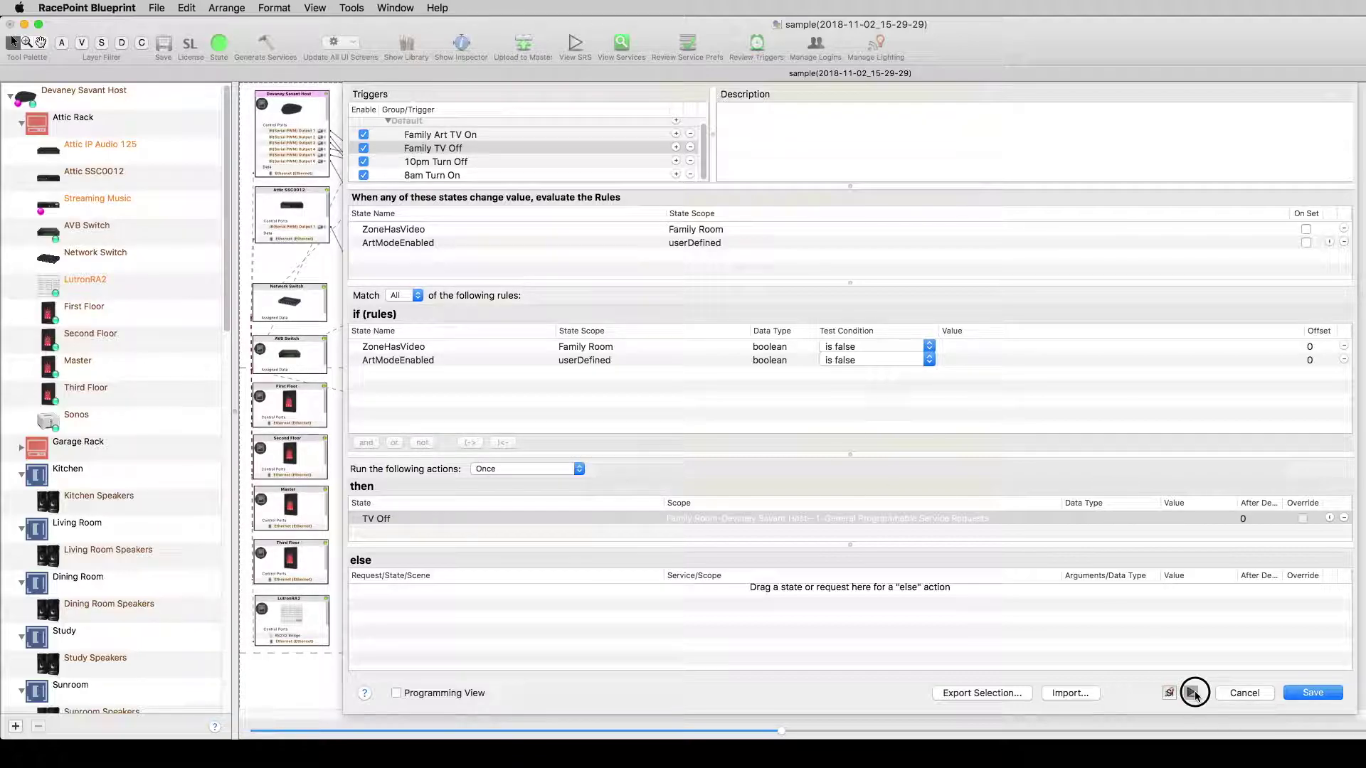
Add two Time & Date CurrentHour rules joined by AND to Family TV Off
{"action": "key", "text": "super+shift+s"}
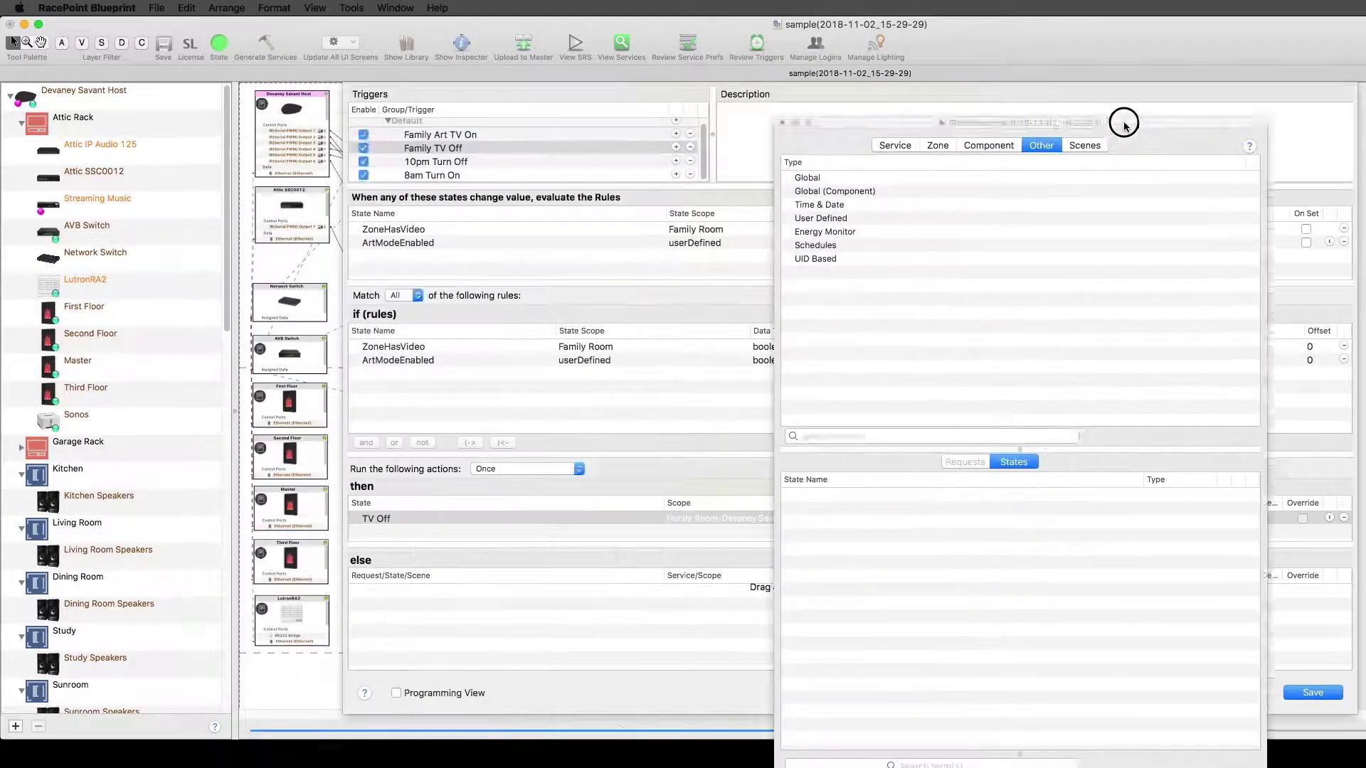
{"action": "left_click", "coordinate": [910, 177]}
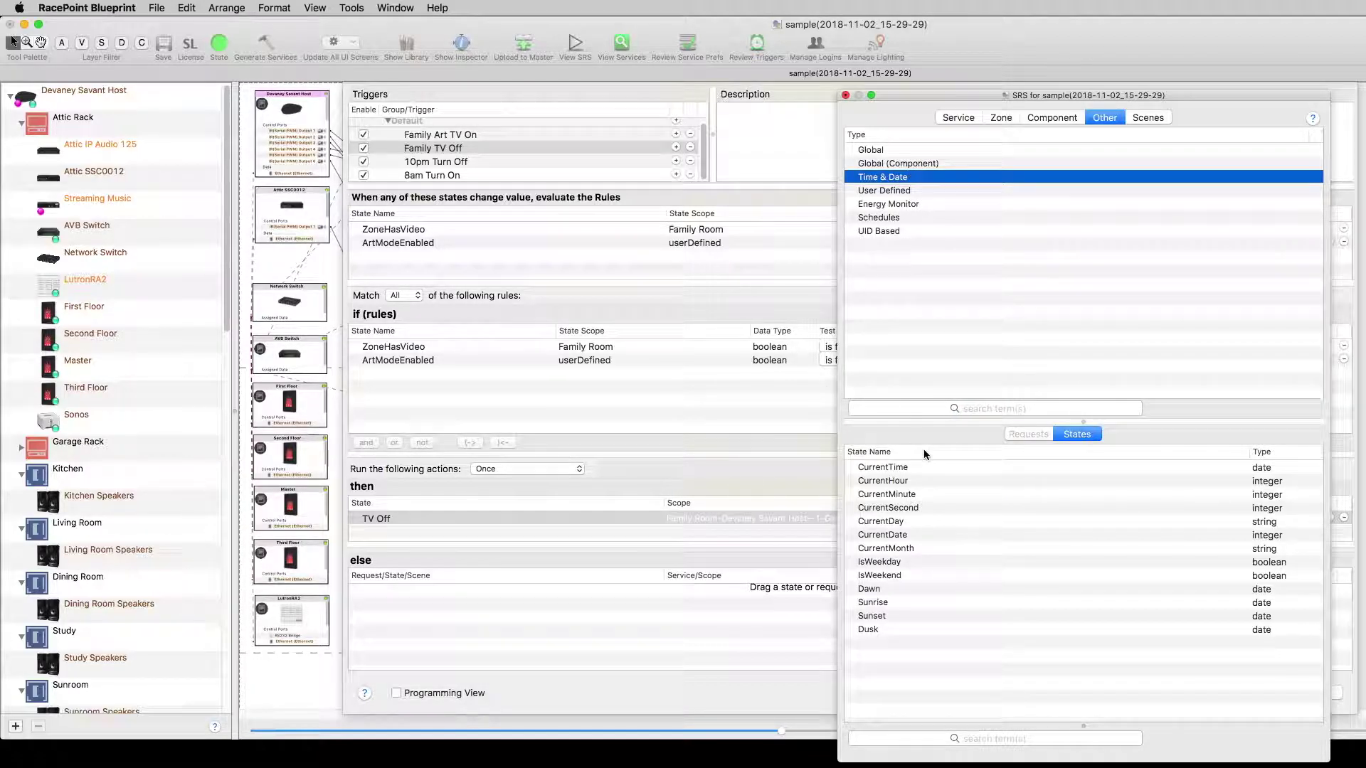
{"action": "left_click", "coordinate": [883, 481]}
{"action": "left_click_drag", "start_coordinate": [883, 482], "coordinate": [461, 386]}
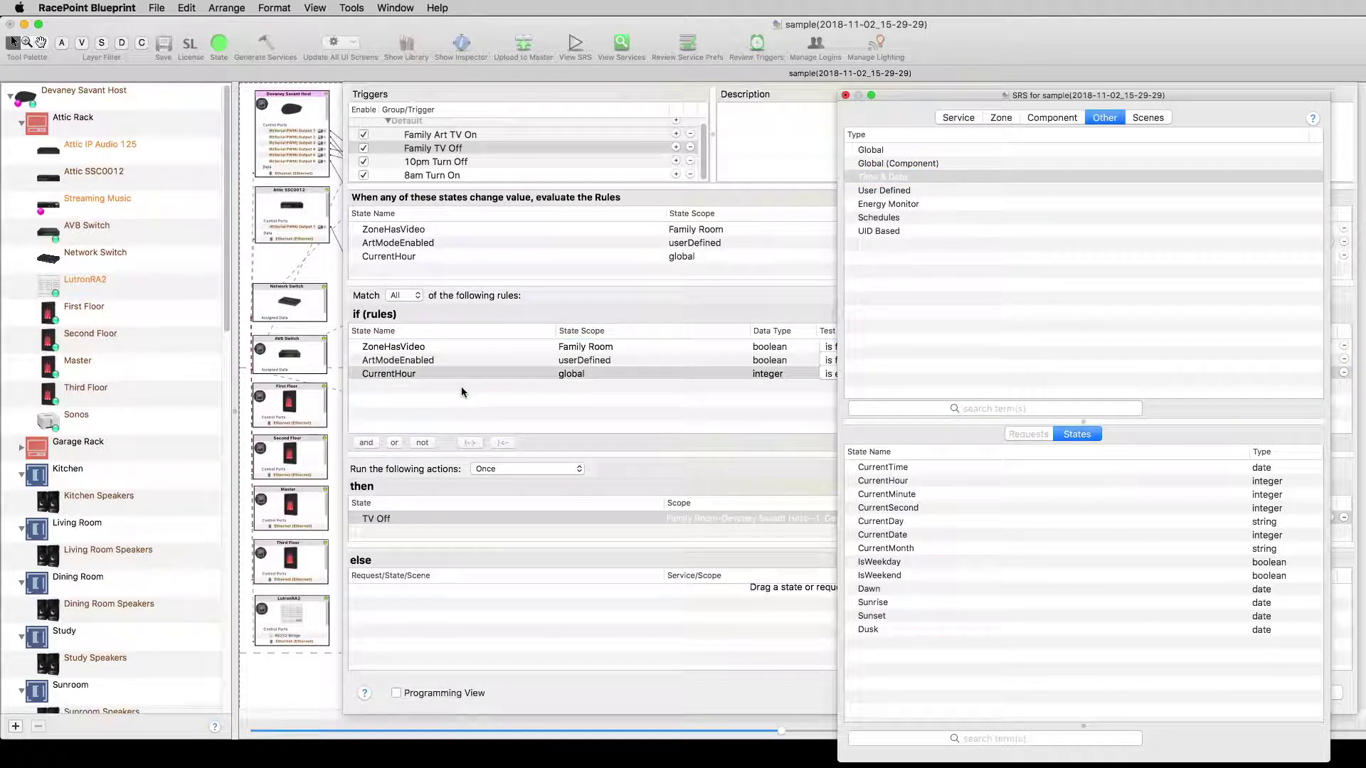
{"action": "left_click", "coordinate": [366, 443]}
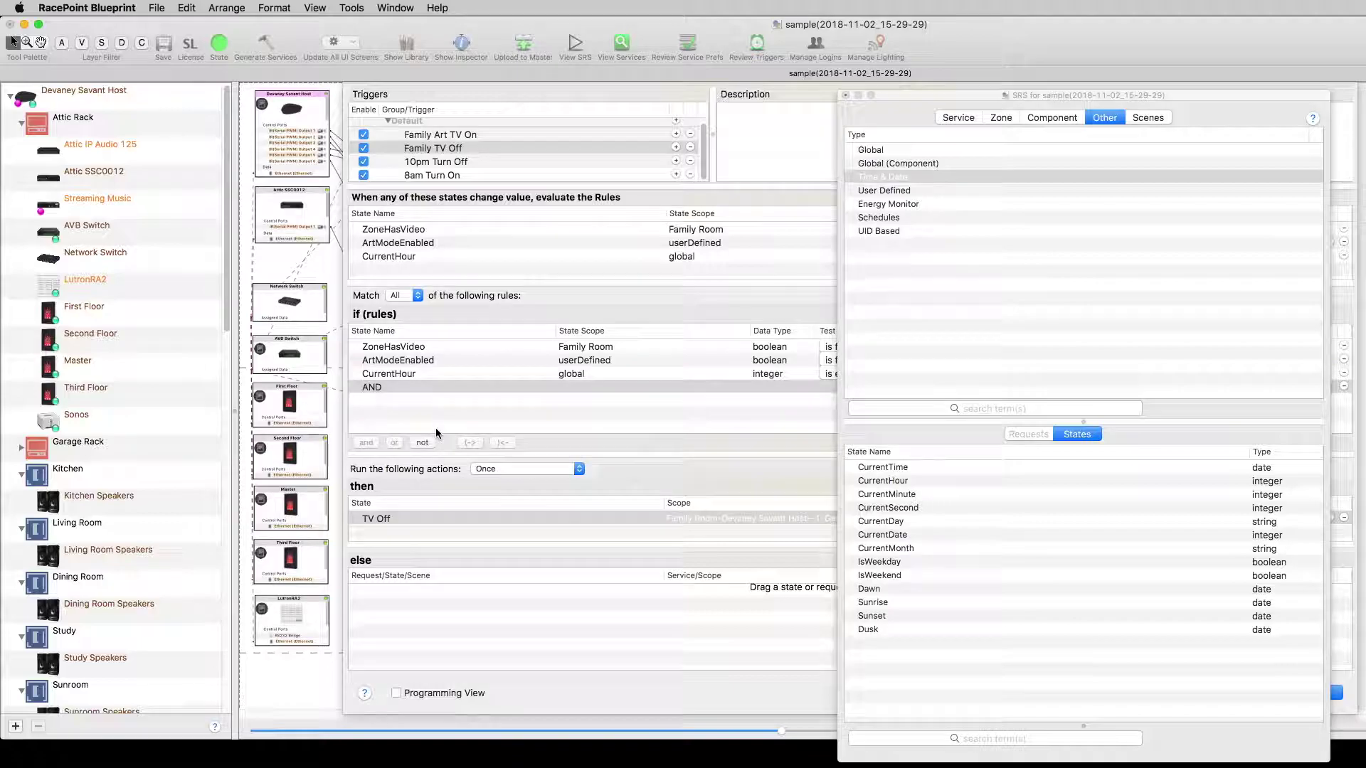
{"action": "left_click_drag", "start_coordinate": [894, 481], "coordinate": [473, 402]}
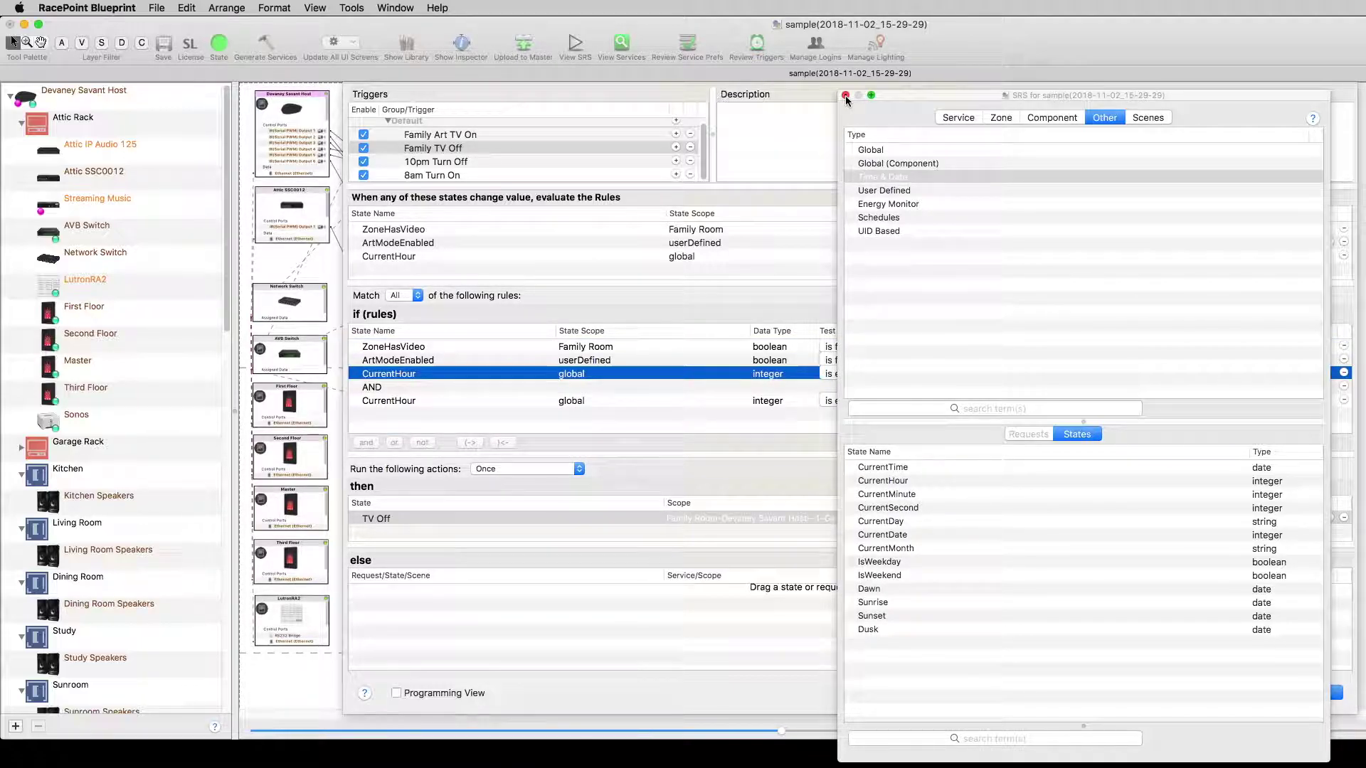
{"action": "left_click", "coordinate": [602, 398]}
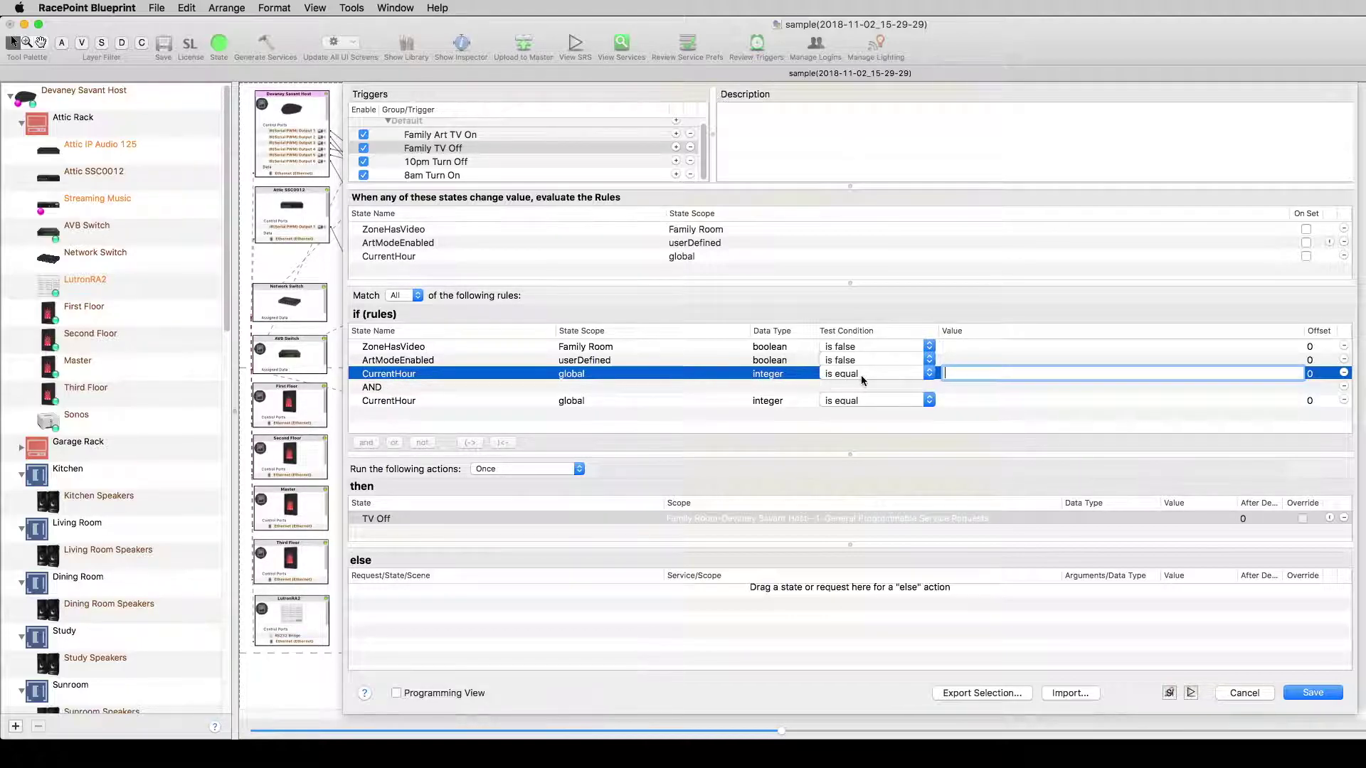
Set the hour rules to 'is greater than or equal' 22 and 'is less than' 8
{"action": "left_click", "coordinate": [902, 374]}
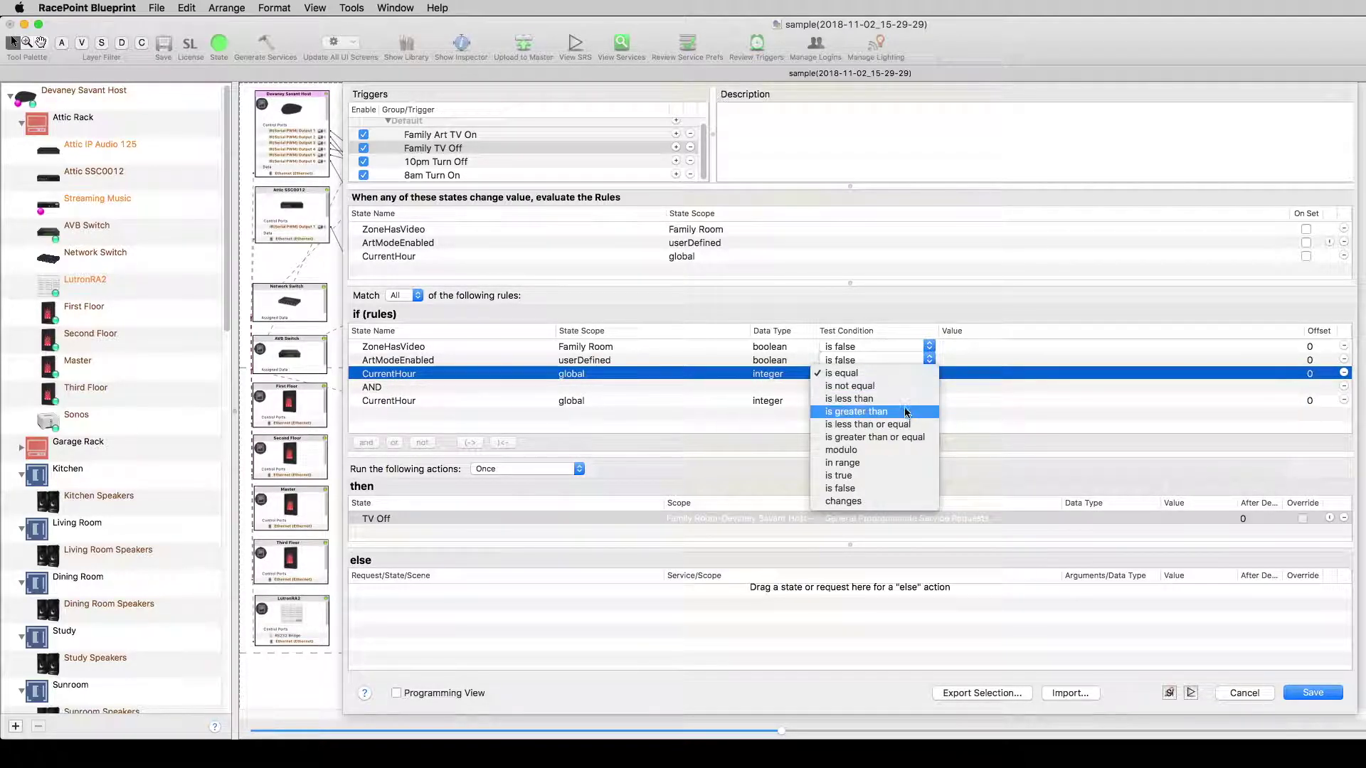
{"action": "key", "text": "Escape"}
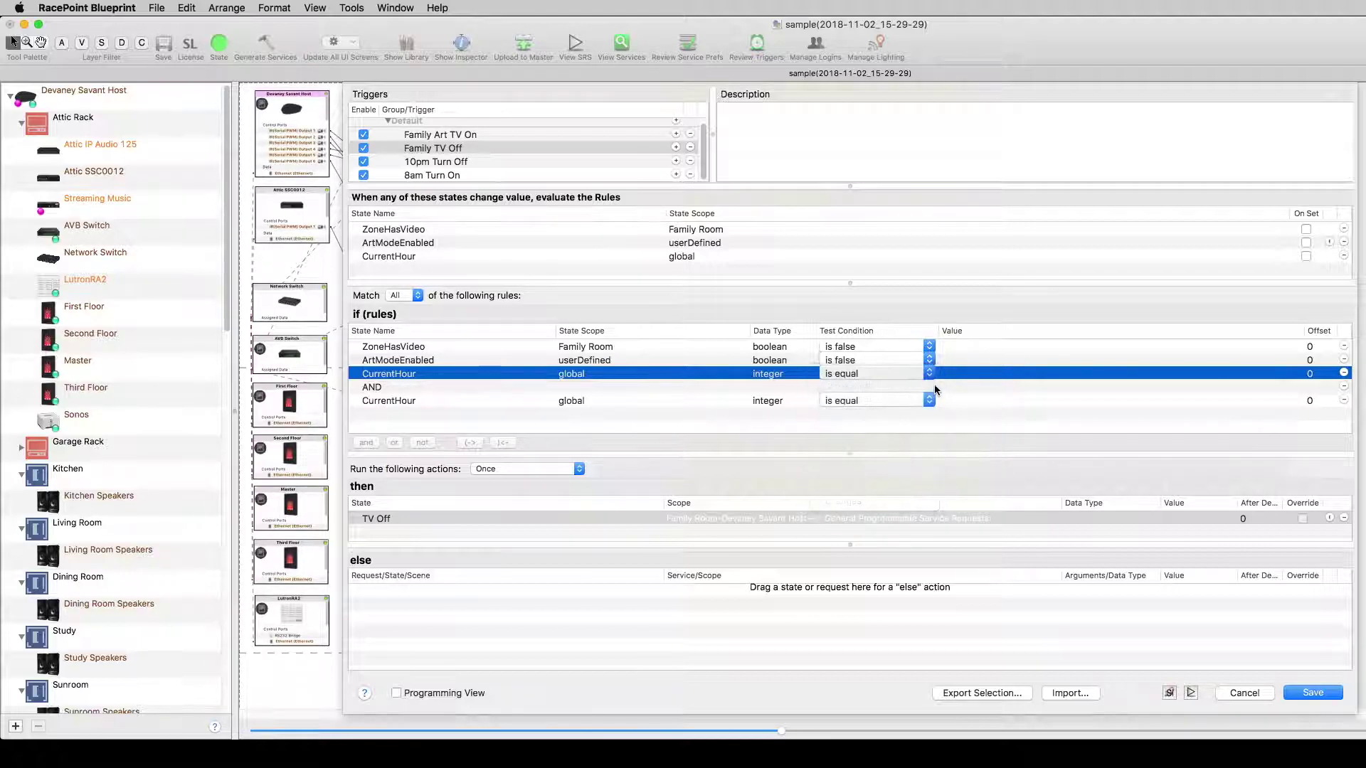
{"action": "type", "text": "22"}
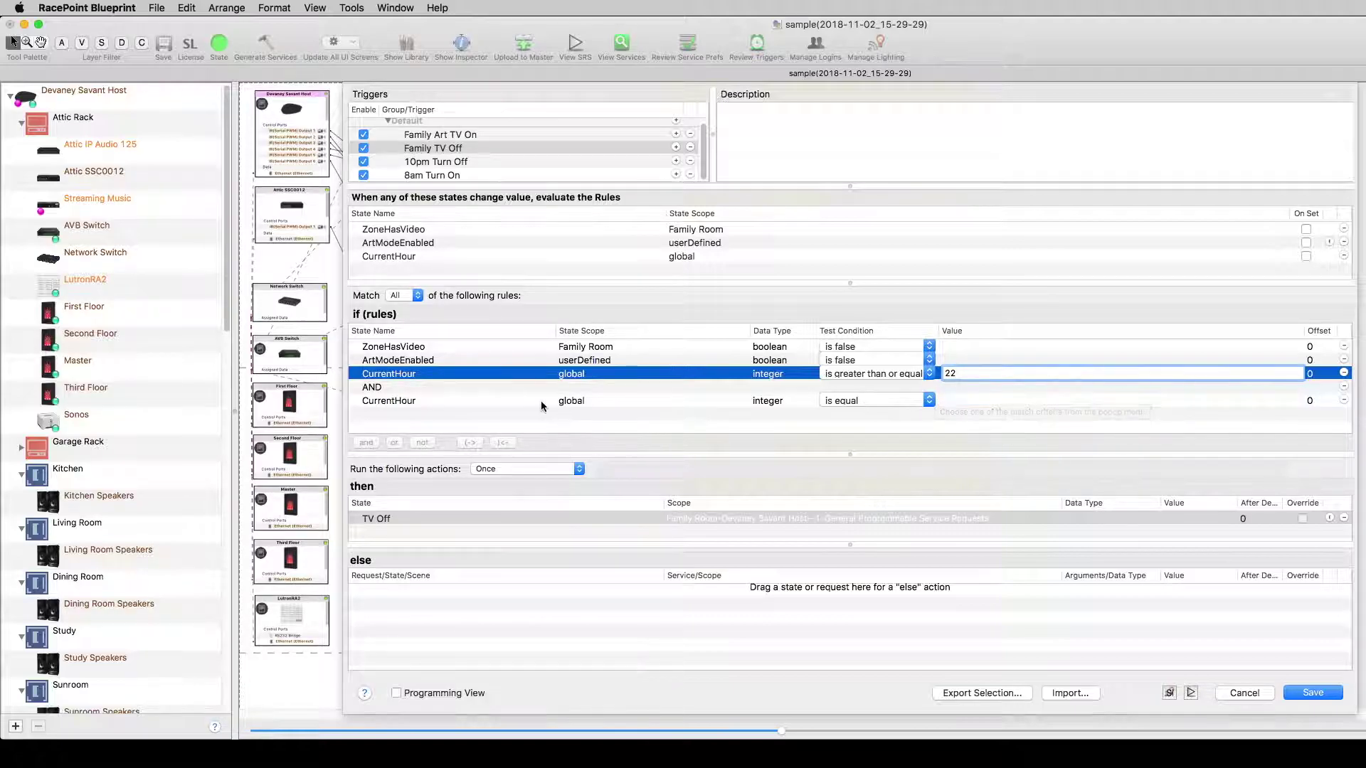
{"action": "left_click", "coordinate": [877, 402]}
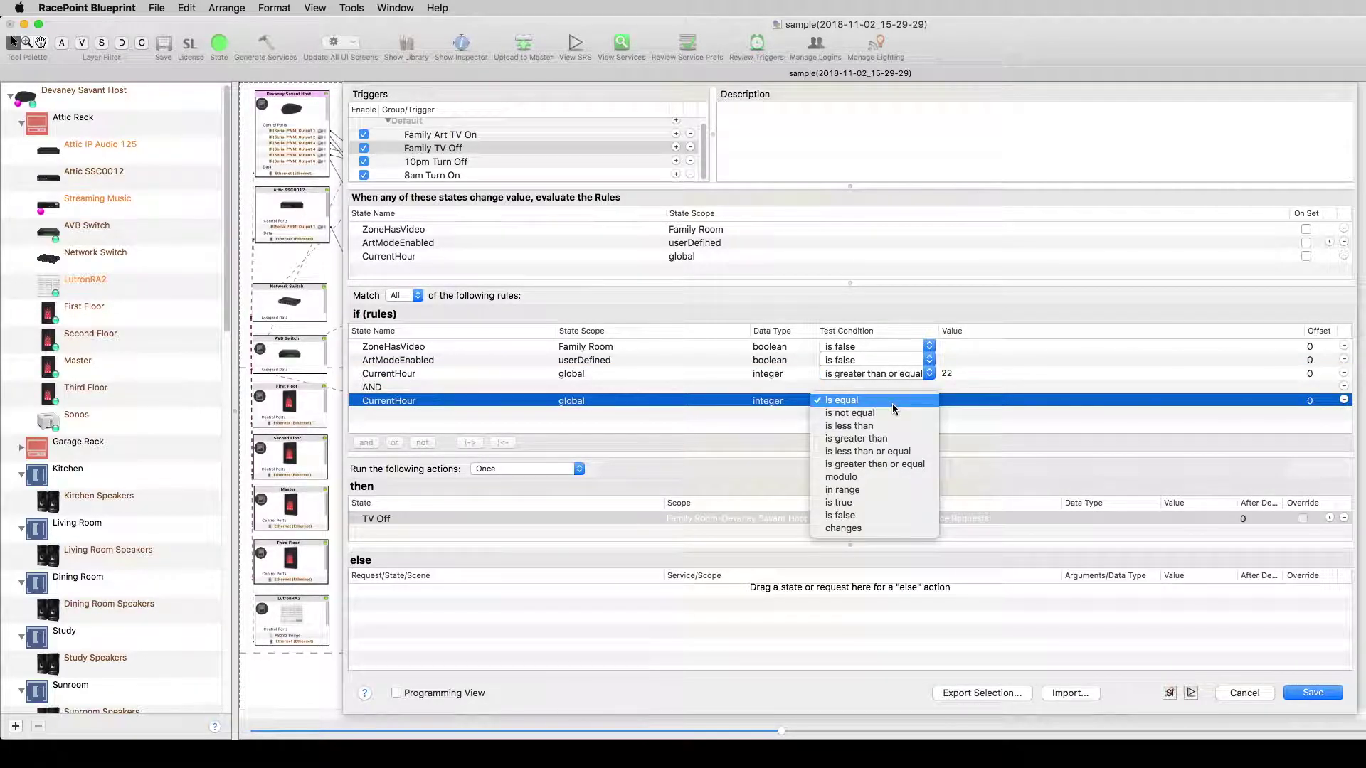
{"action": "left_click", "coordinate": [902, 426]}
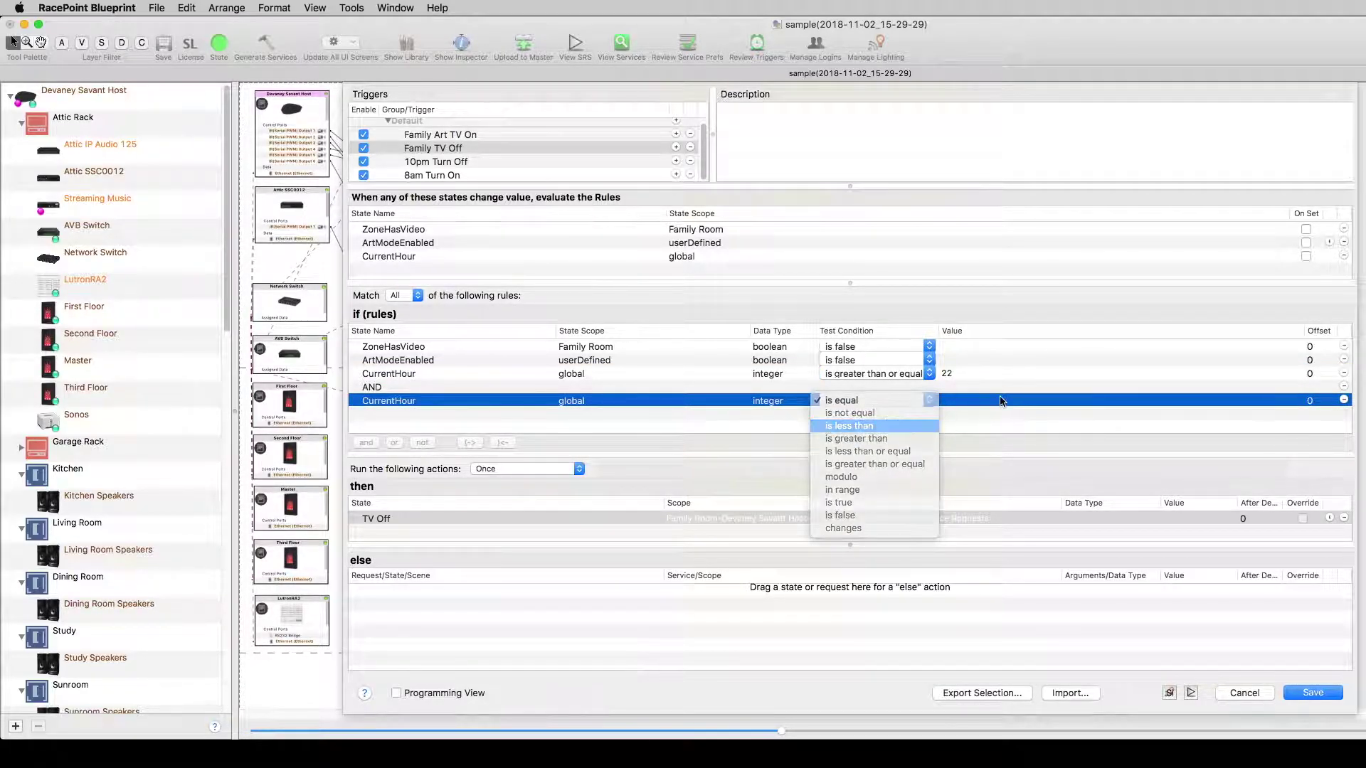
{"action": "left_click", "coordinate": [967, 400]}
{"action": "type", "text": "8"}
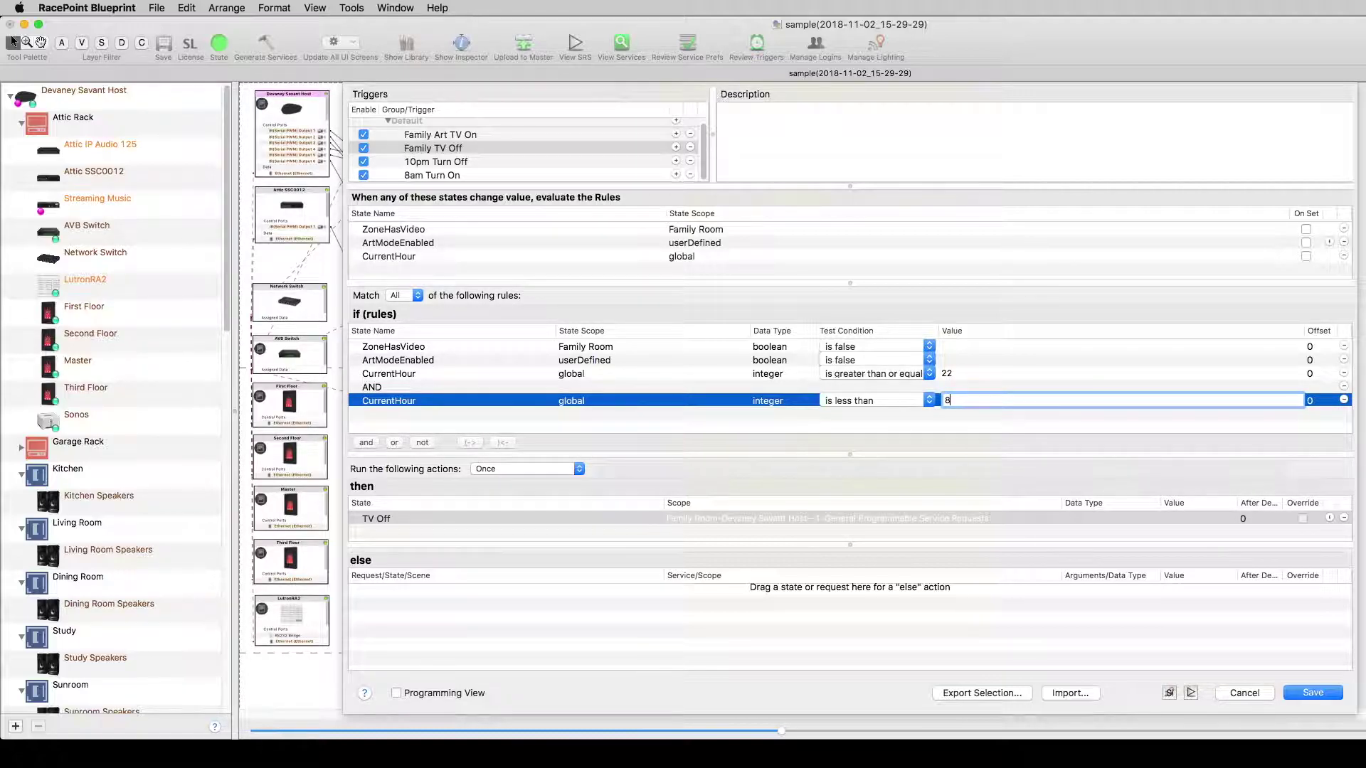
{"action": "left_click", "coordinate": [919, 414]}
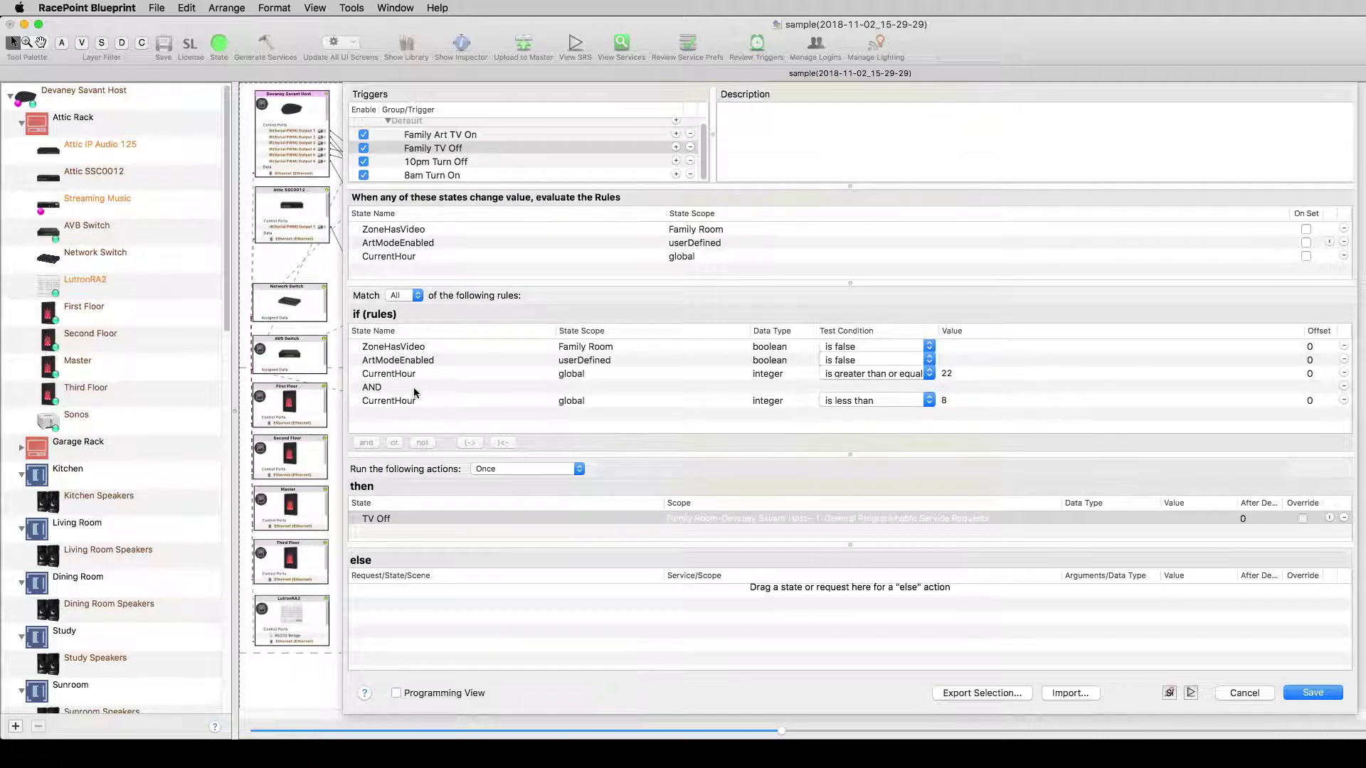
{"action": "left_click", "coordinate": [391, 389]}
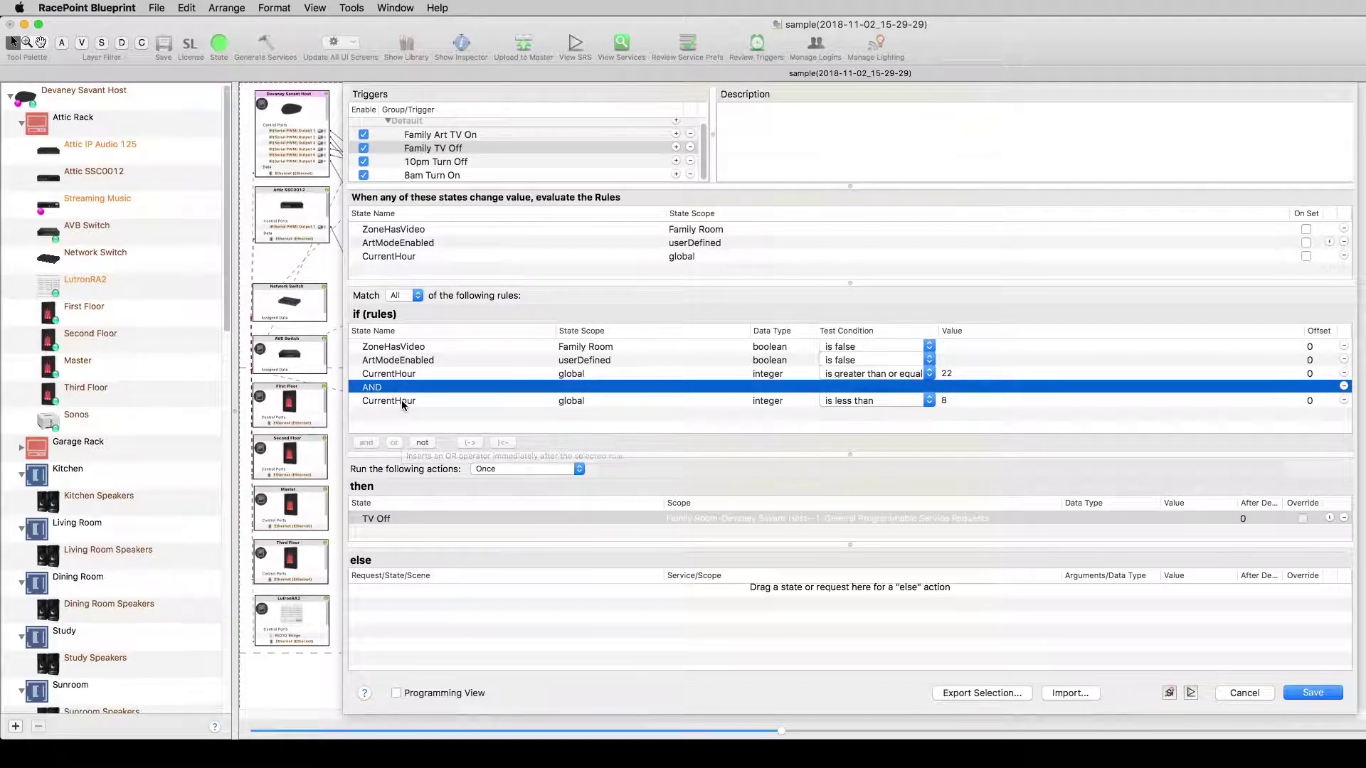
Replace the AND with OR and group the 'at least 22' and 'less than 8' hour rules into a Complex
{"action": "left_click", "coordinate": [1342, 386]}
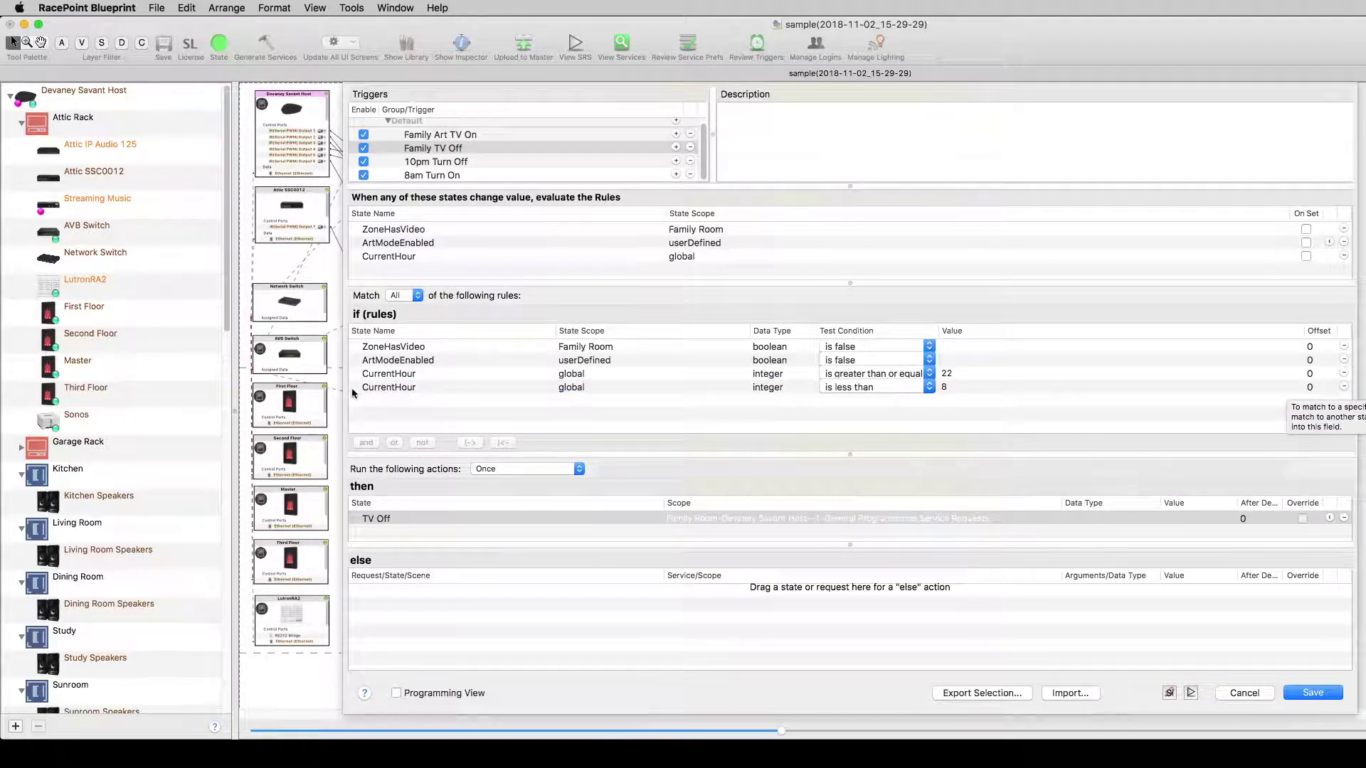
{"action": "left_click", "coordinate": [418, 391]}
{"action": "left_click", "coordinate": [394, 441]}
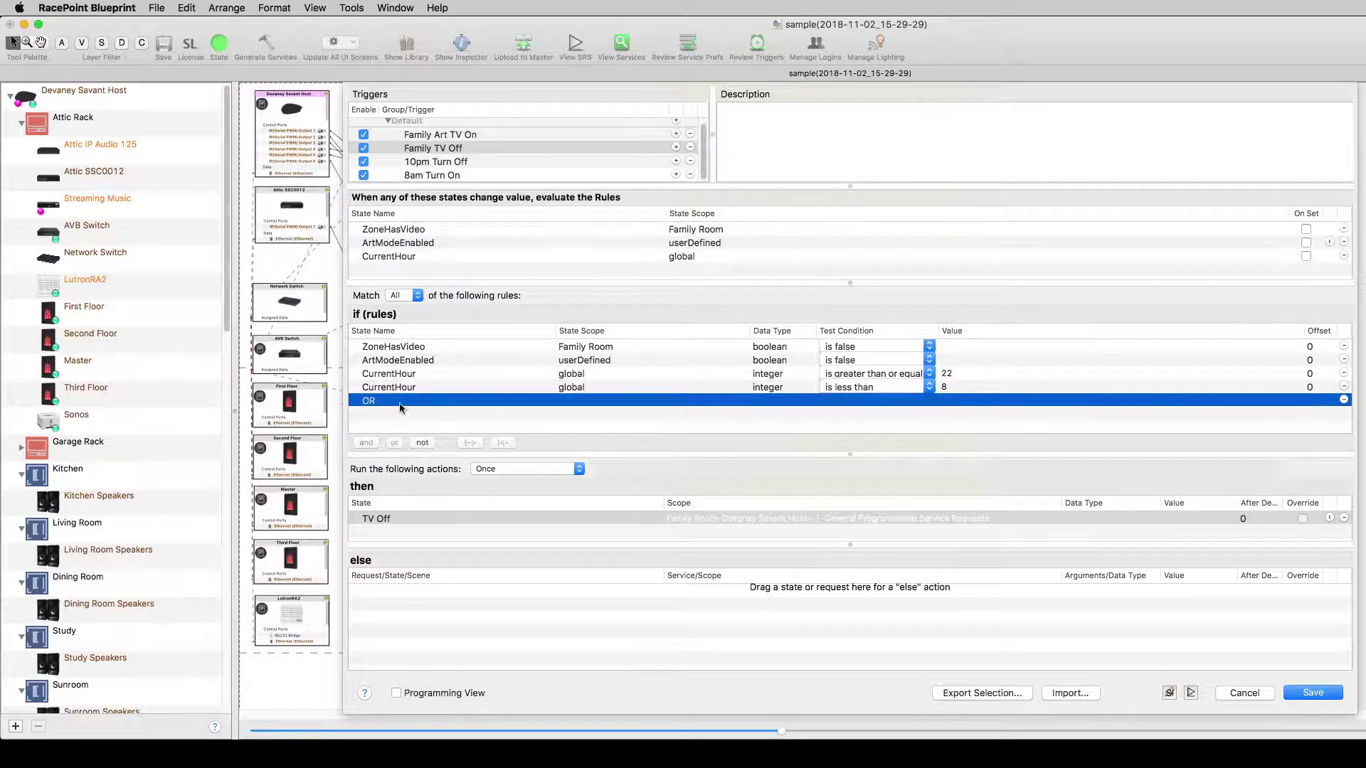
{"action": "left_click_drag", "start_coordinate": [379, 386], "coordinate": [381, 406]}
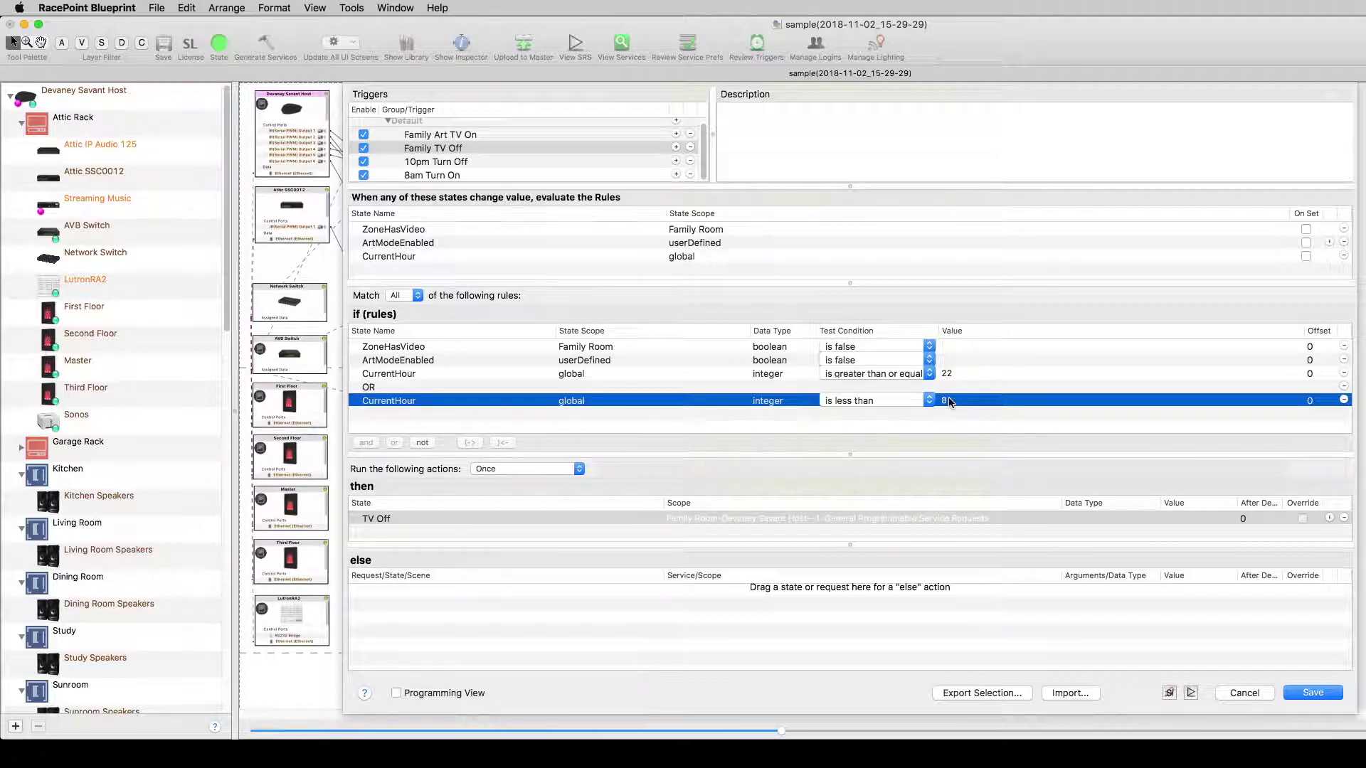
{"action": "left_click", "coordinate": [425, 373]}
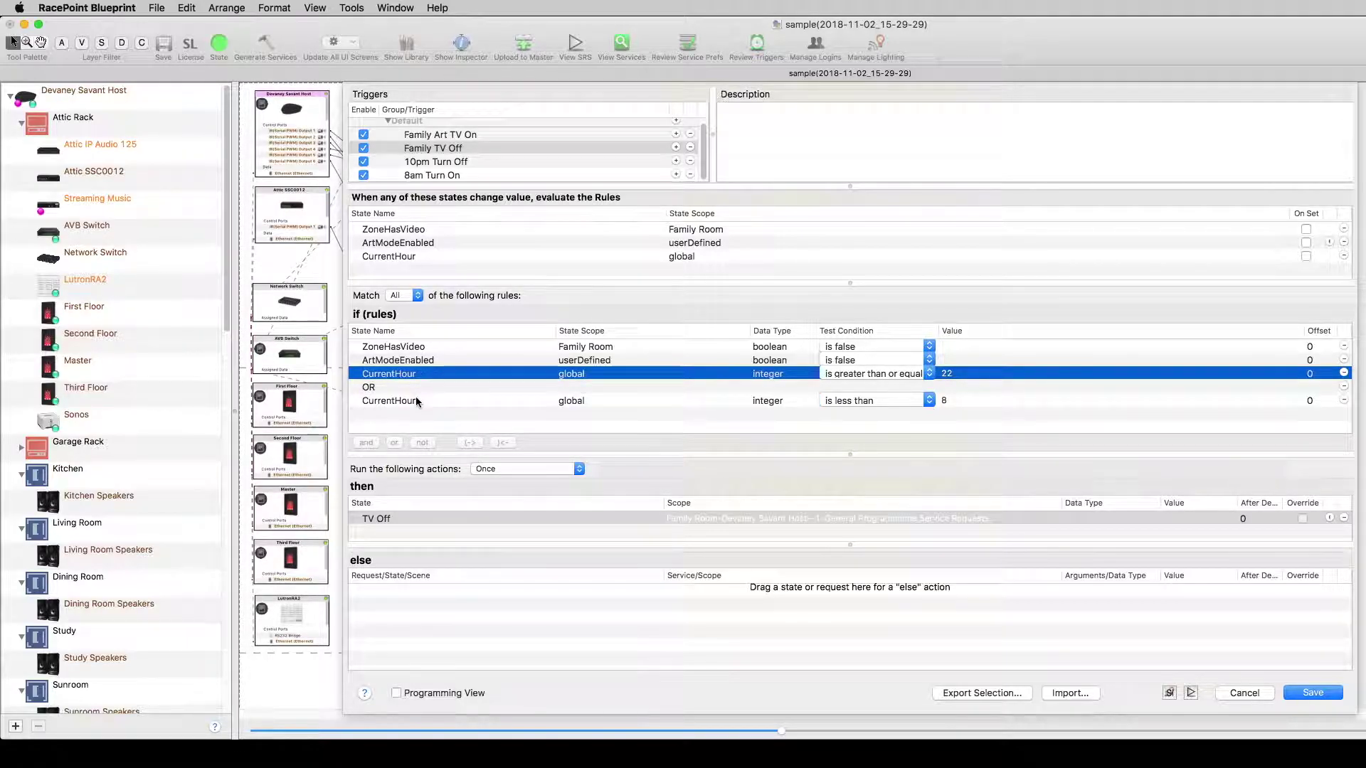
{"action": "left_click", "coordinate": [417, 401], "text": "shift"}
{"action": "left_click", "coordinate": [469, 443]}
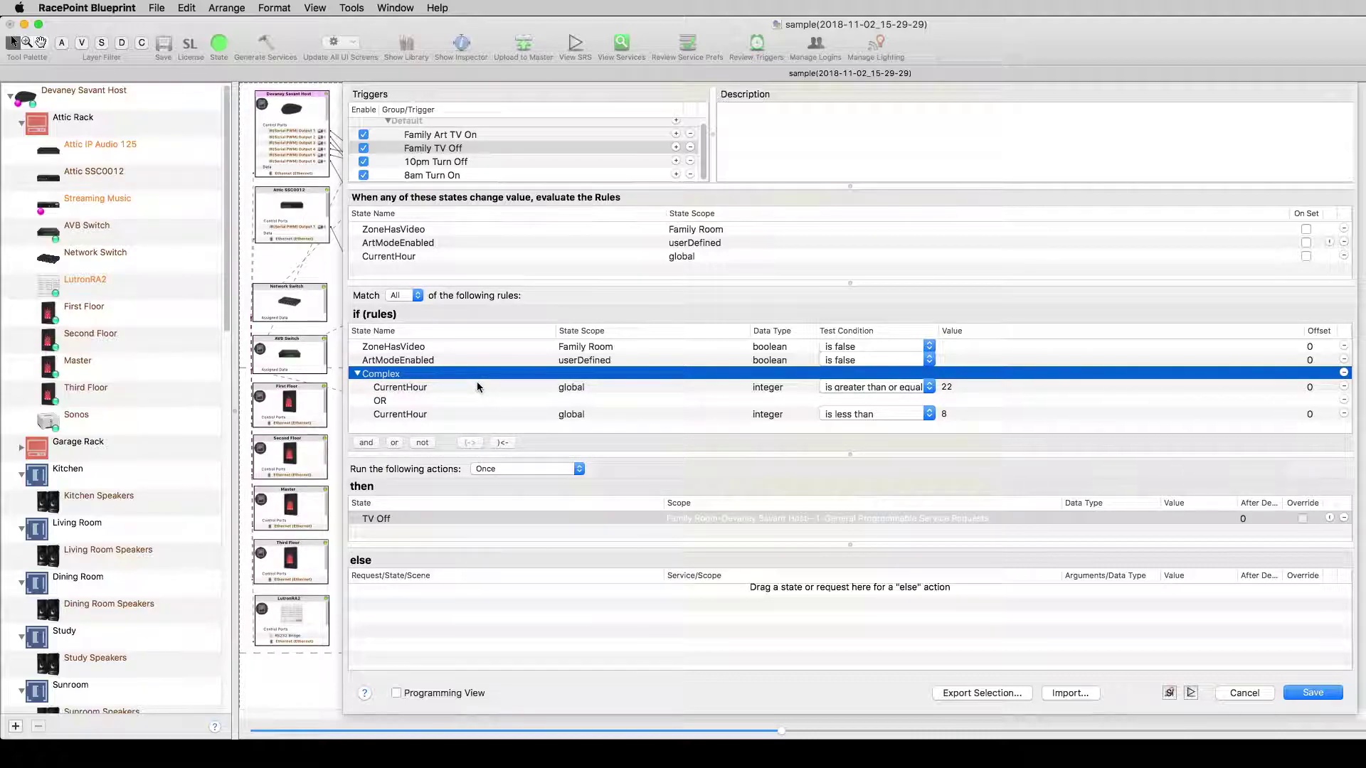
Insert an OR after the ArtModeEnabled rule so the hour group joins by OR
{"action": "left_click", "coordinate": [420, 348]}
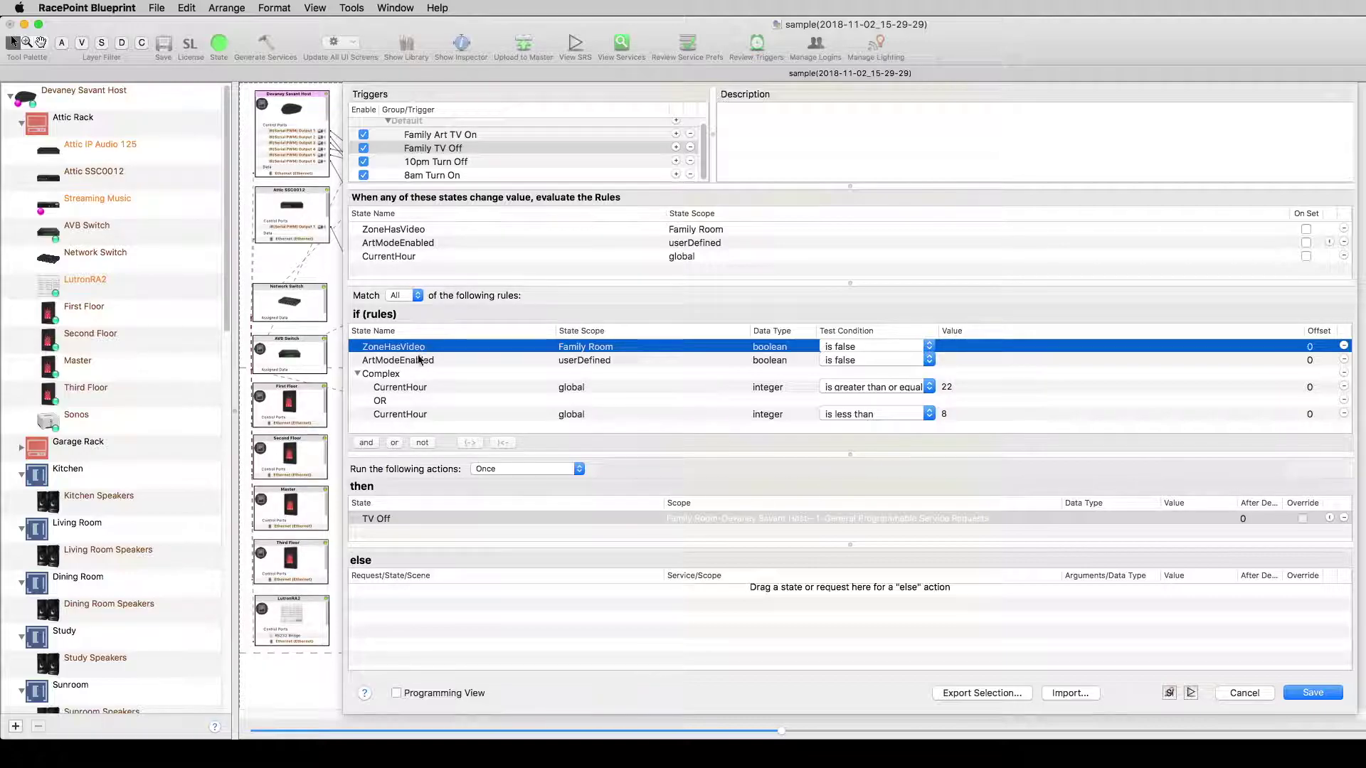
{"action": "left_click", "coordinate": [422, 360]}
{"action": "left_click", "coordinate": [421, 351]}
{"action": "left_click", "coordinate": [422, 361]}
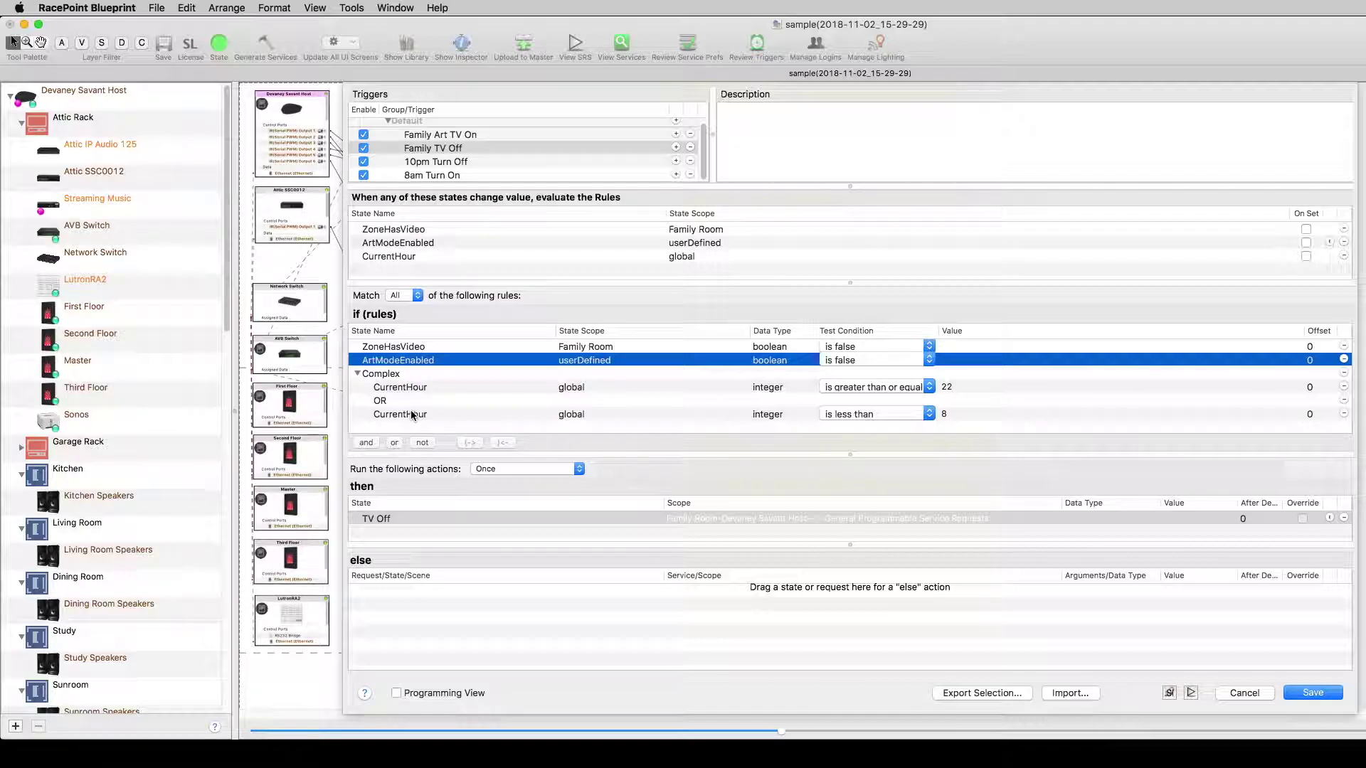
{"action": "left_click", "coordinate": [394, 443]}
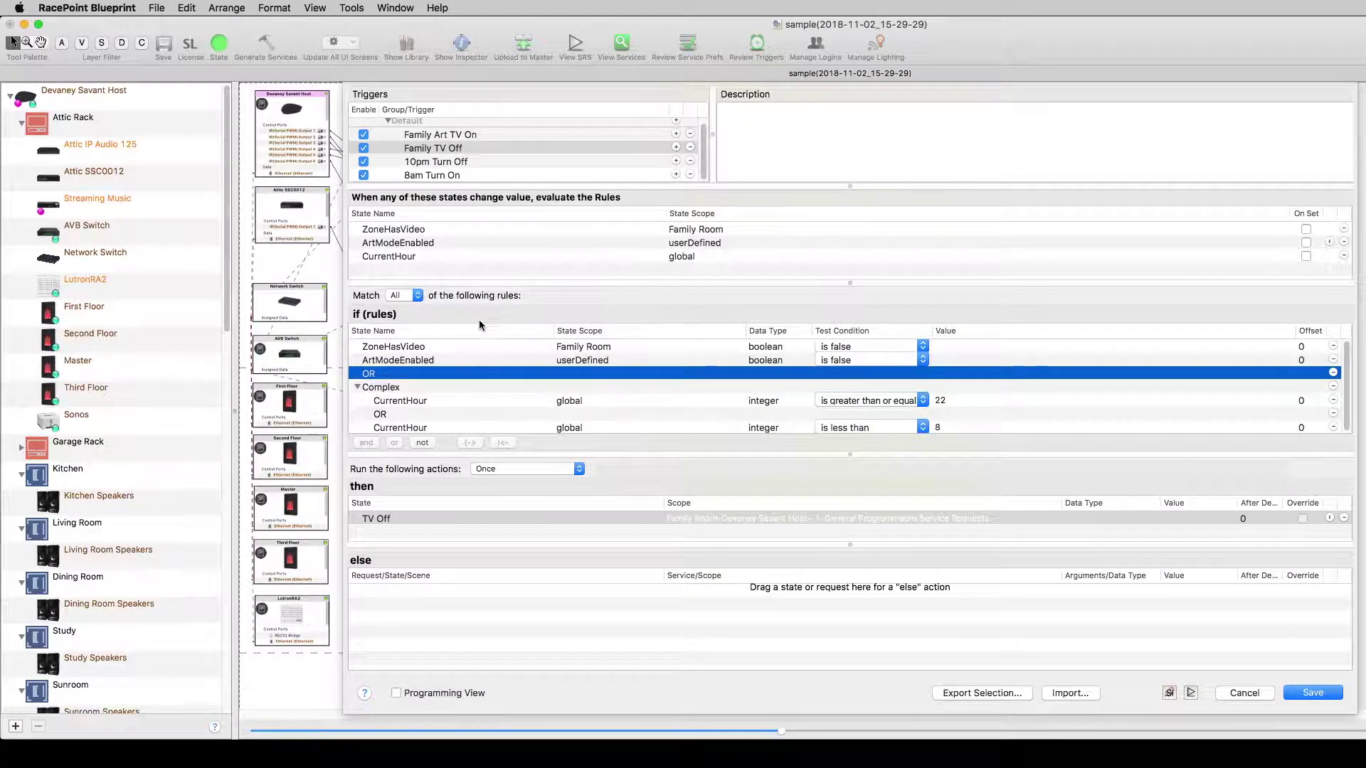
{"action": "left_click_drag", "start_coordinate": [828, 457], "coordinate": [829, 483]}
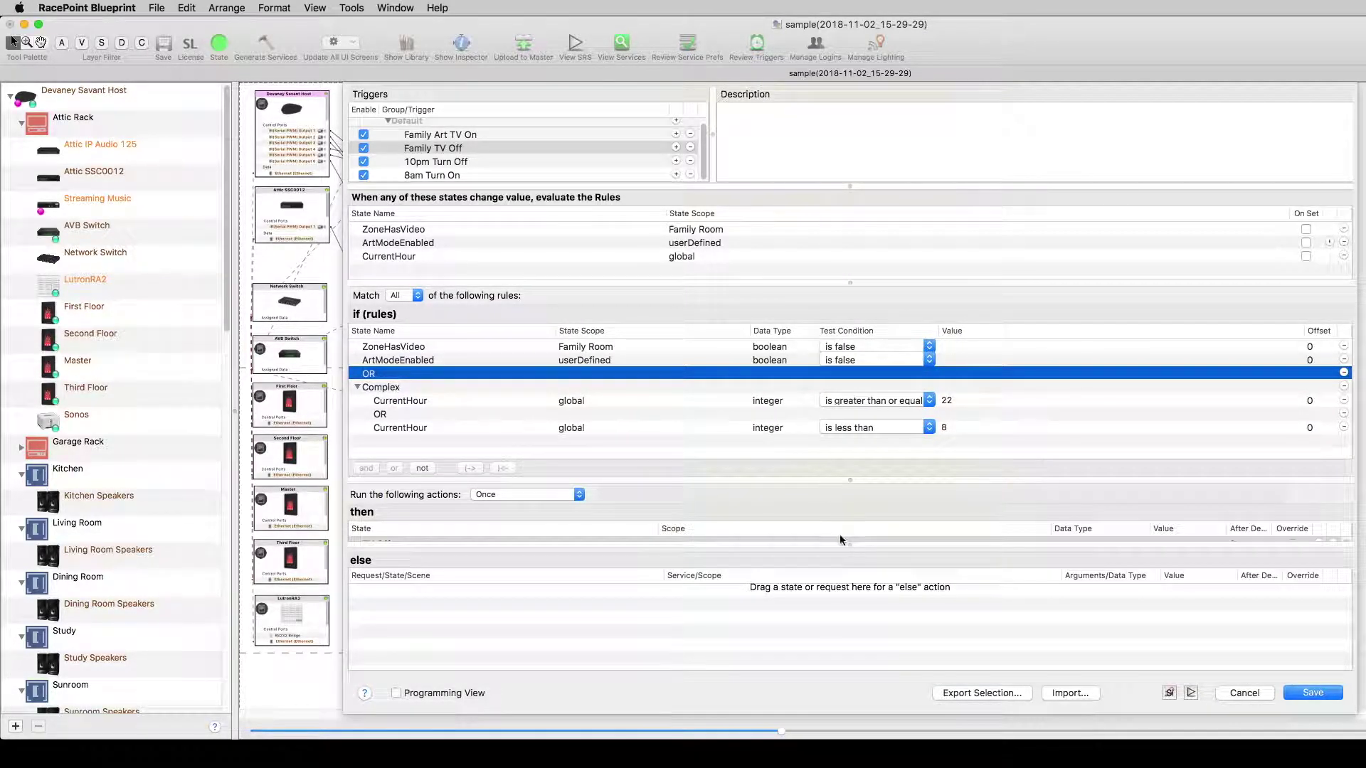
Lower the else section and bring up the 10pm Turn Off trigger with its CurrentHour equals 22 rule
{"action": "left_click_drag", "start_coordinate": [839, 545], "coordinate": [839, 584]}
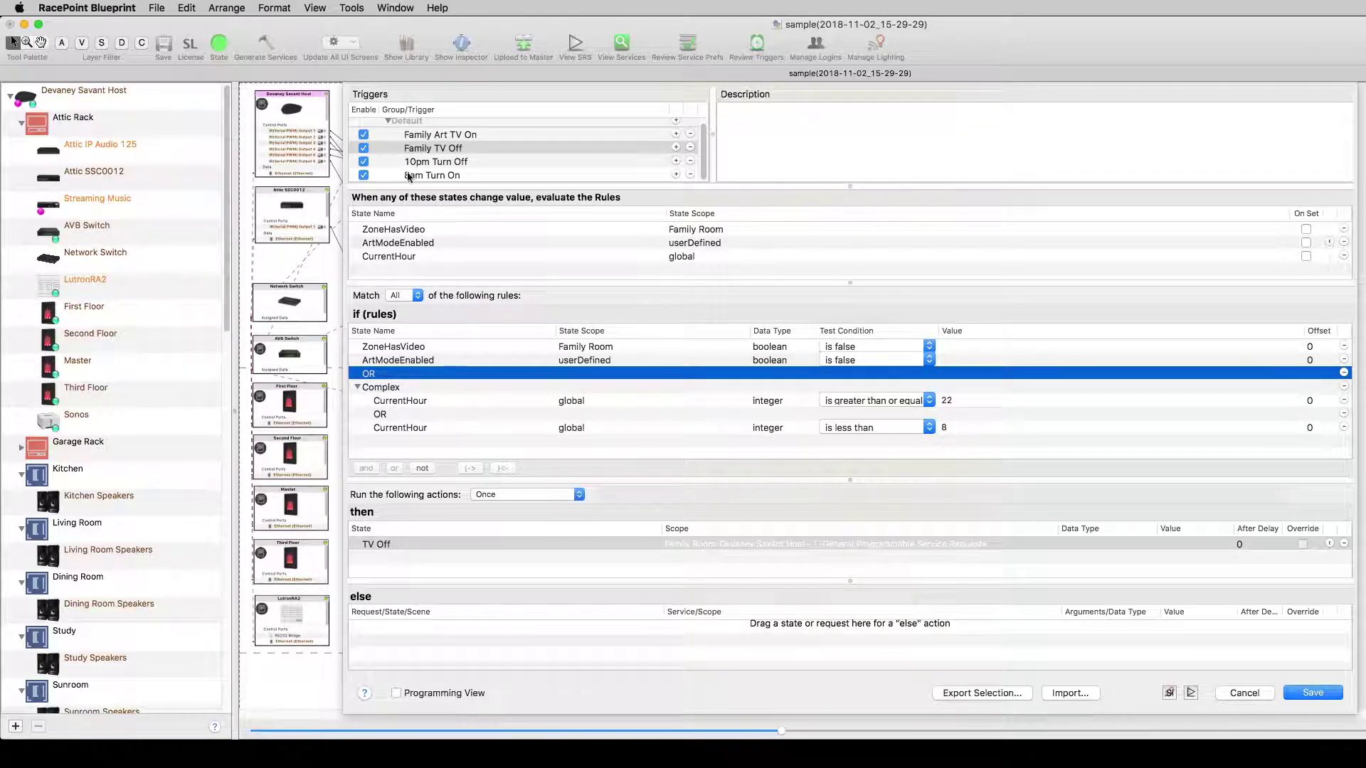
{"action": "left_click", "coordinate": [447, 162]}
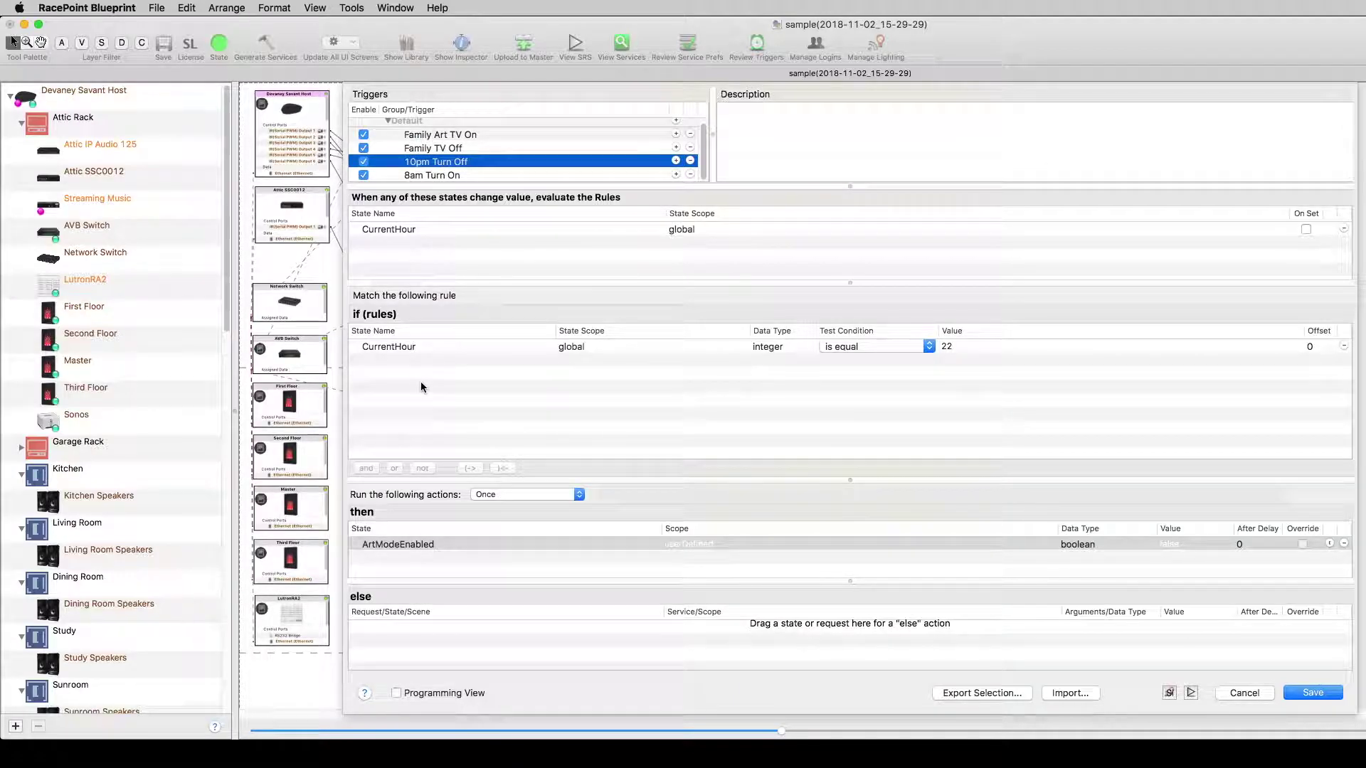